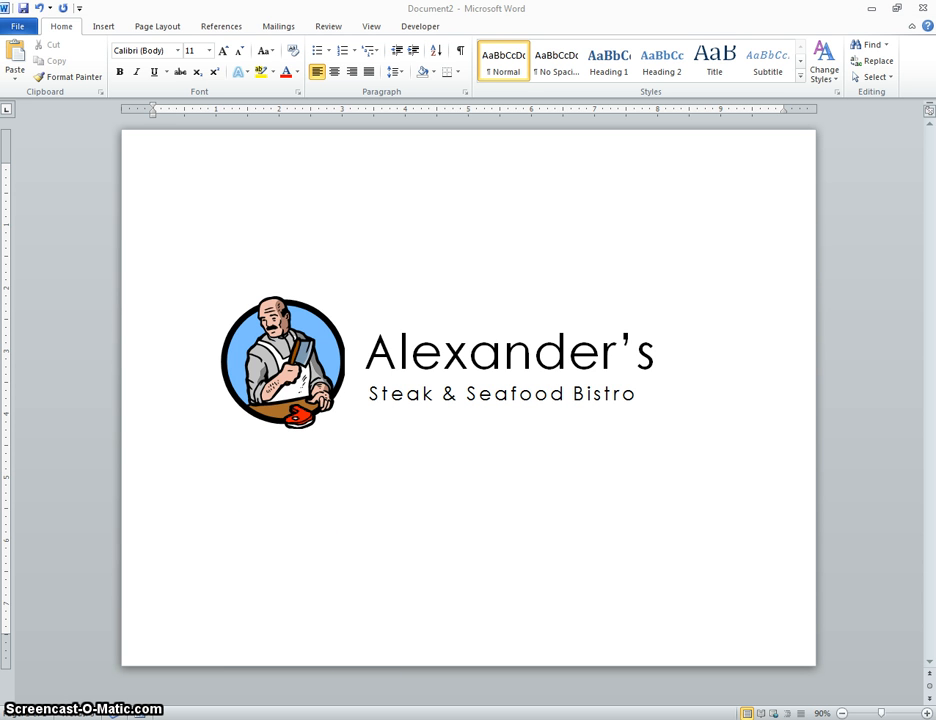
# Set up the blank document with landscape orientation and narrow 0.5" margins on all sides
pyautogui.click(255, 704)
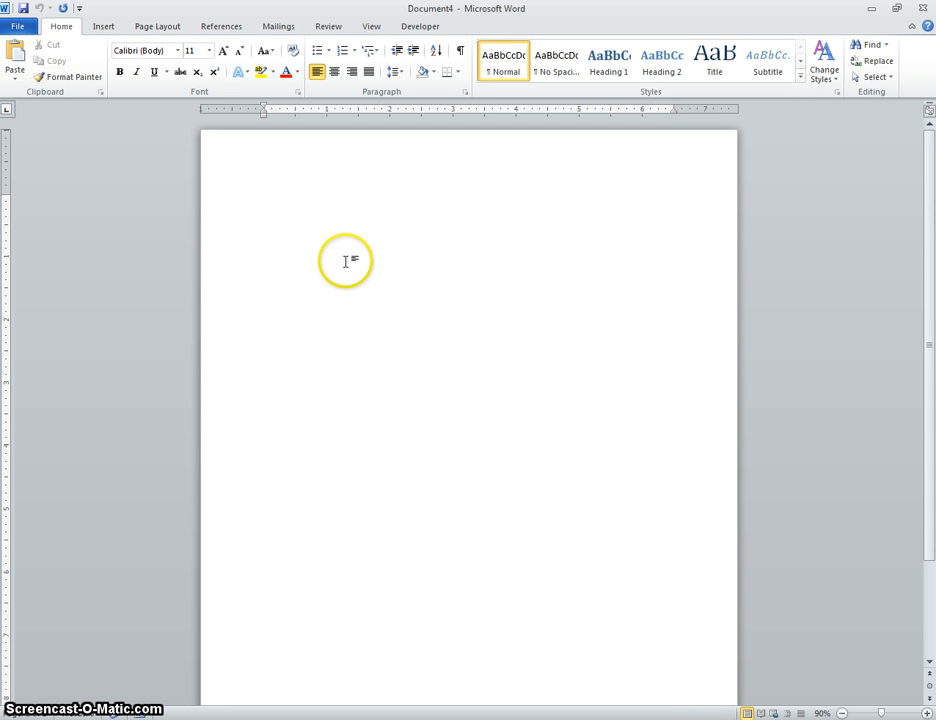
pyautogui.click(157, 26)
pyautogui.click(140, 82)
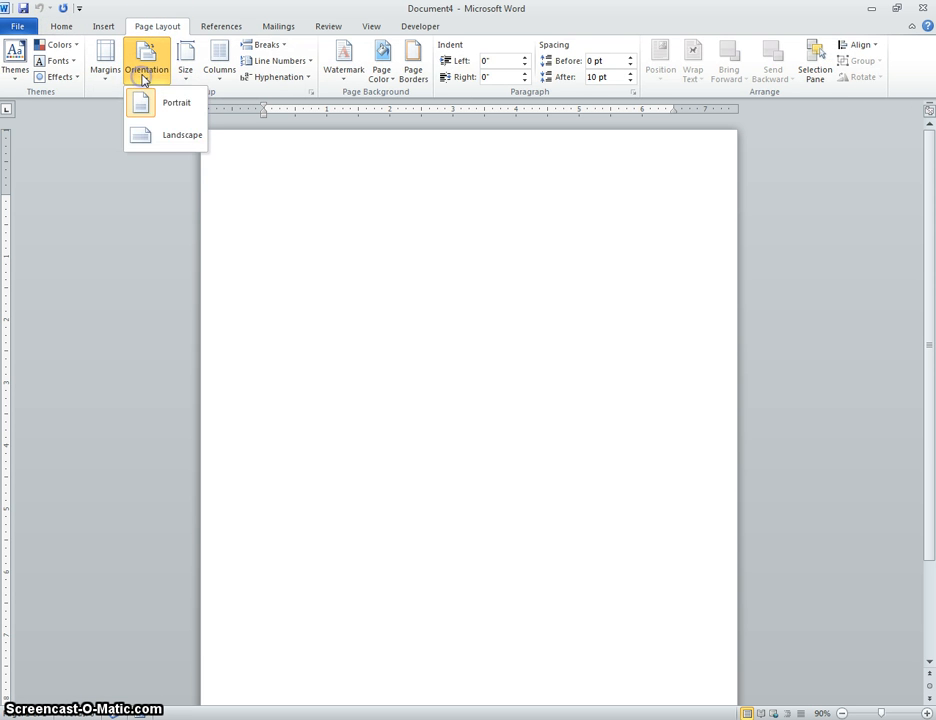
pyautogui.click(166, 137)
pyautogui.click(105, 78)
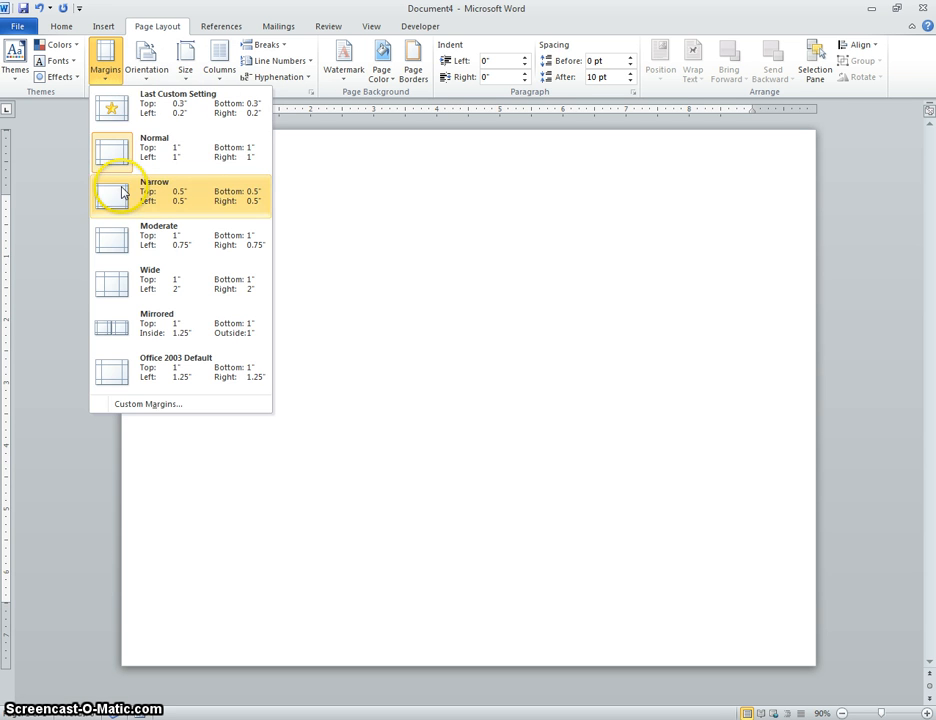
pyautogui.click(121, 193)
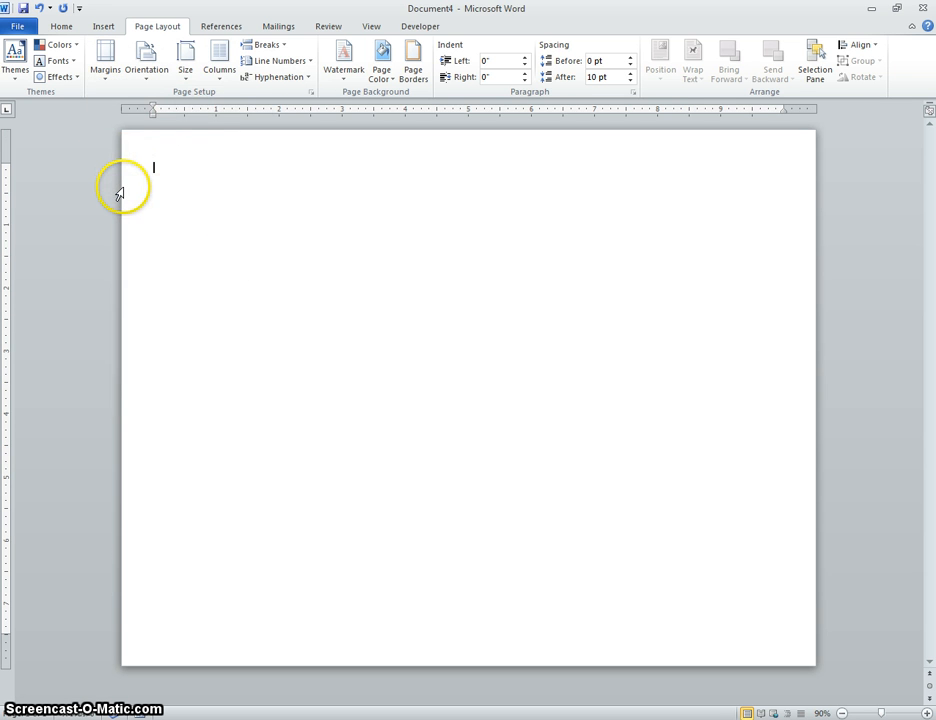
# Search the clip art collection for steak, with Office.com content included
pyautogui.click(105, 27)
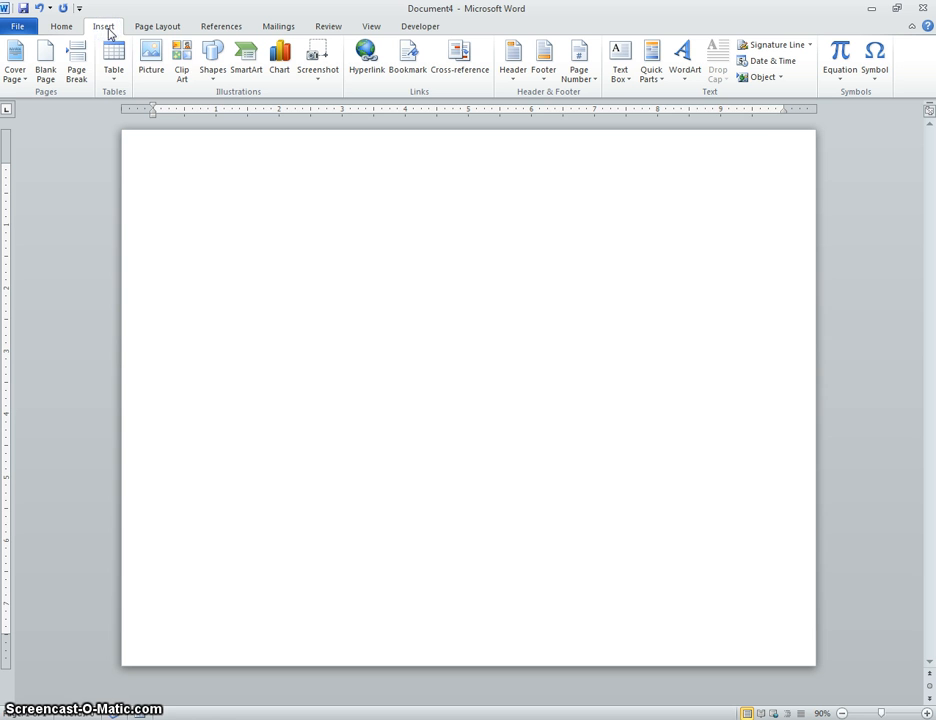
pyautogui.click(184, 58)
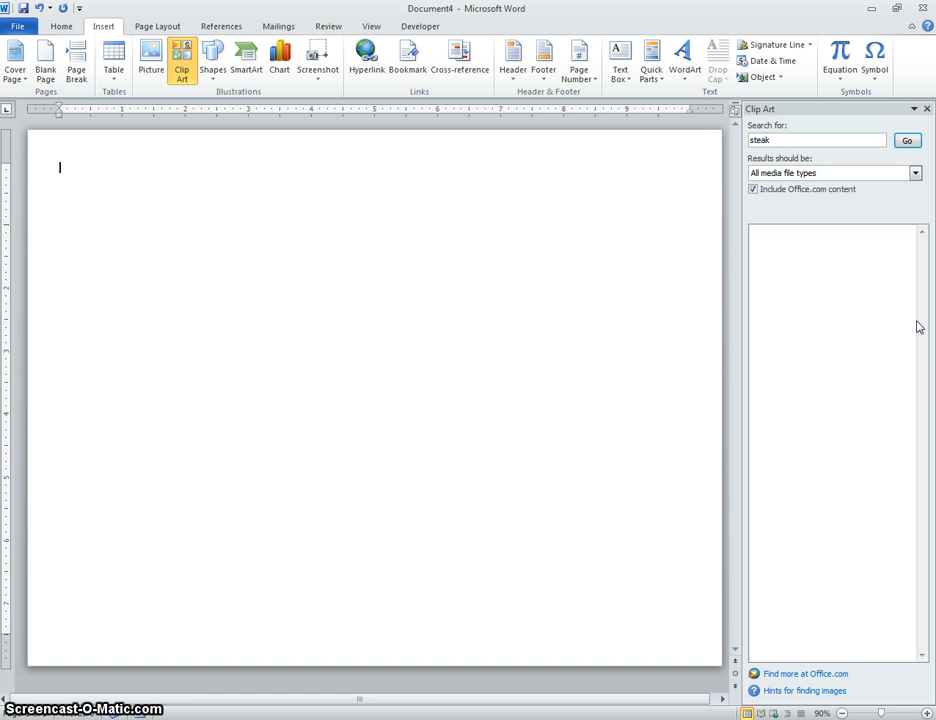
pyautogui.click(789, 142)
pyautogui.click(907, 142)
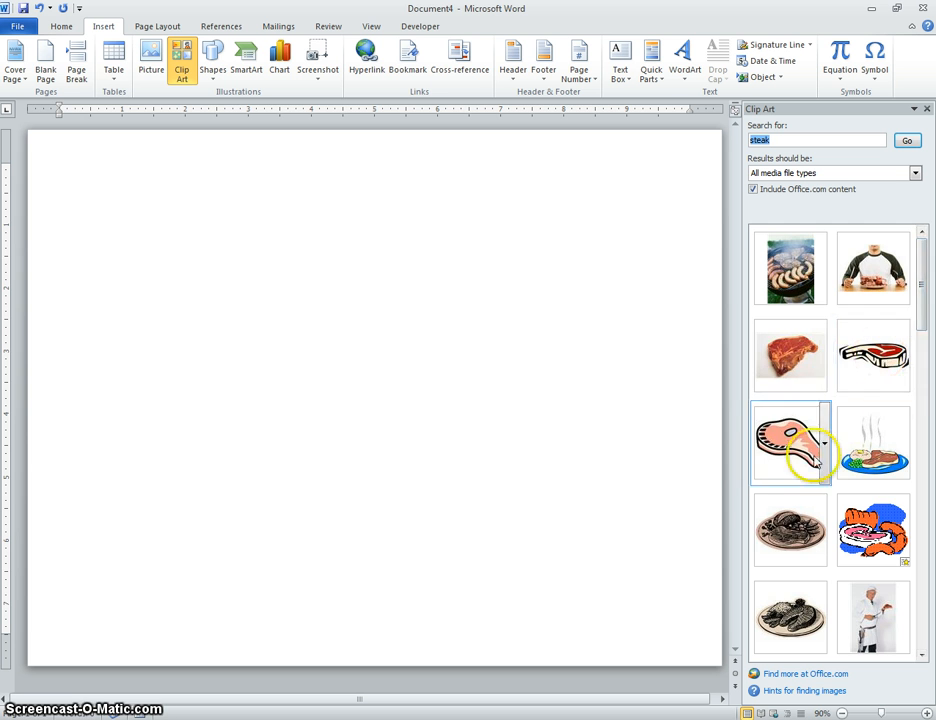
# Insert the clip art of the butcher in a blue circle and enlarge it to about 3.1" by 2.89"
pyautogui.moveTo(915, 305); pyautogui.dragTo(917, 437)
pyautogui.click(860, 442)
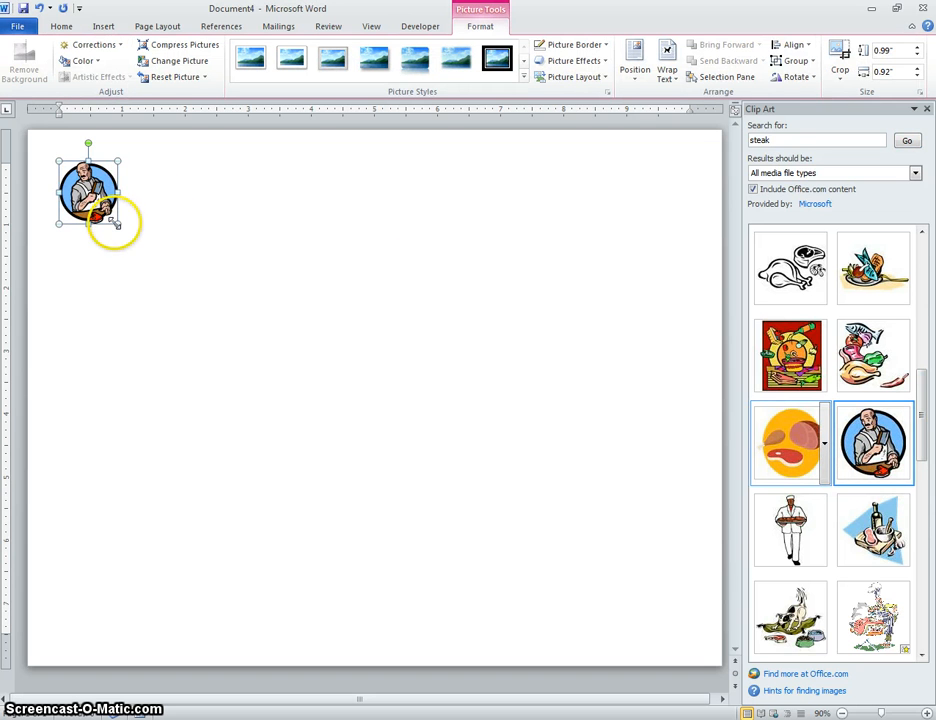
pyautogui.moveTo(118, 224); pyautogui.dragTo(200, 362)
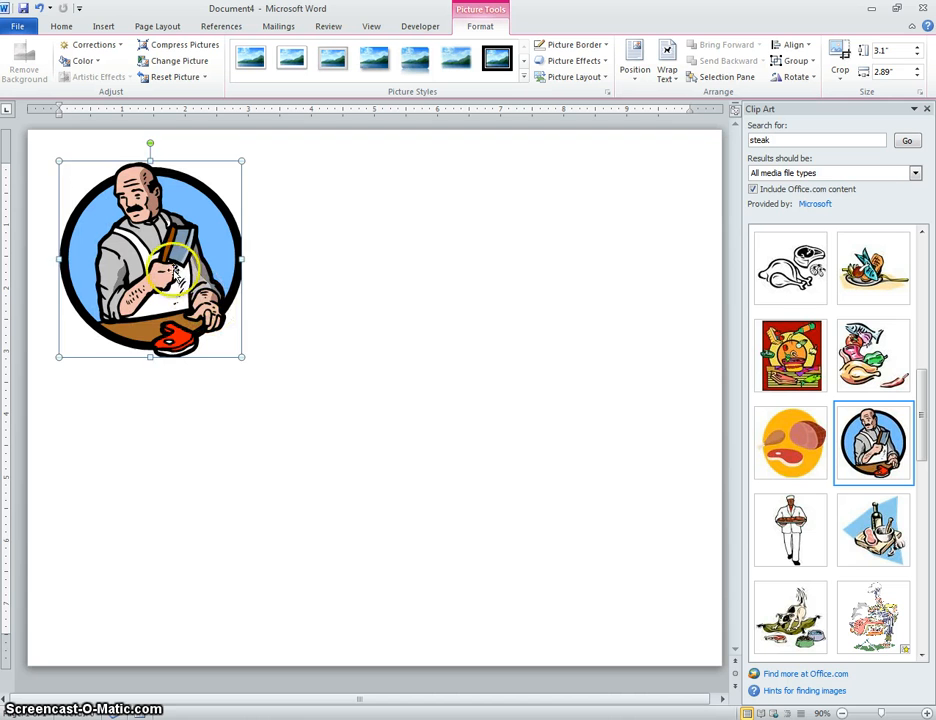
# Try to move the butcher picture further down the page
pyautogui.moveTo(173, 272); pyautogui.dragTo(100, 370)
pyautogui.moveTo(170, 292); pyautogui.dragTo(267, 373)
pyautogui.moveTo(172, 290); pyautogui.dragTo(215, 392)
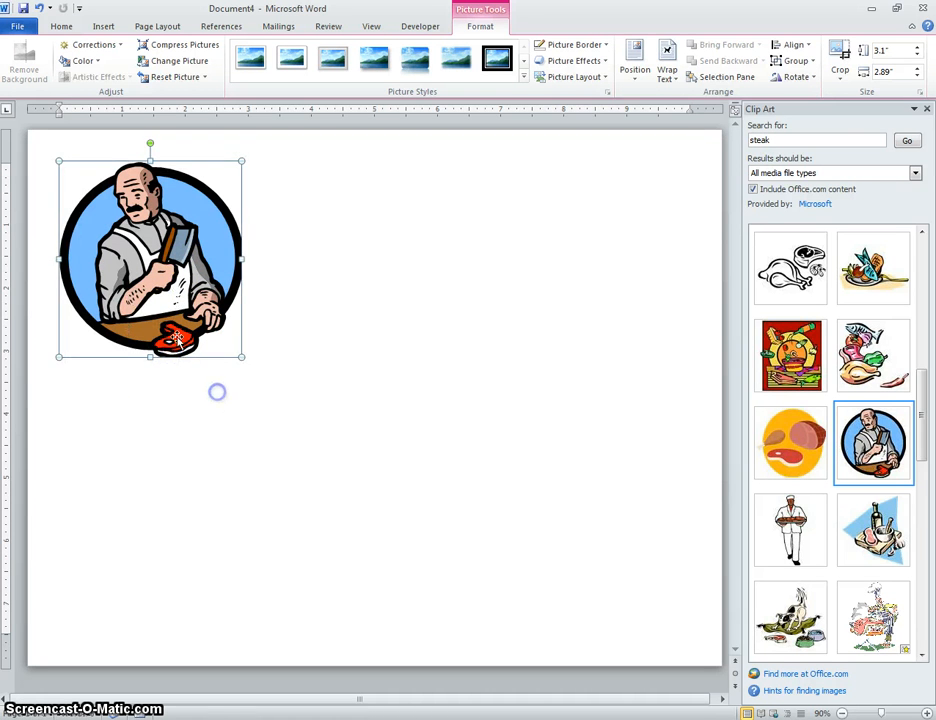
pyautogui.moveTo(158, 247); pyautogui.dragTo(160, 371)
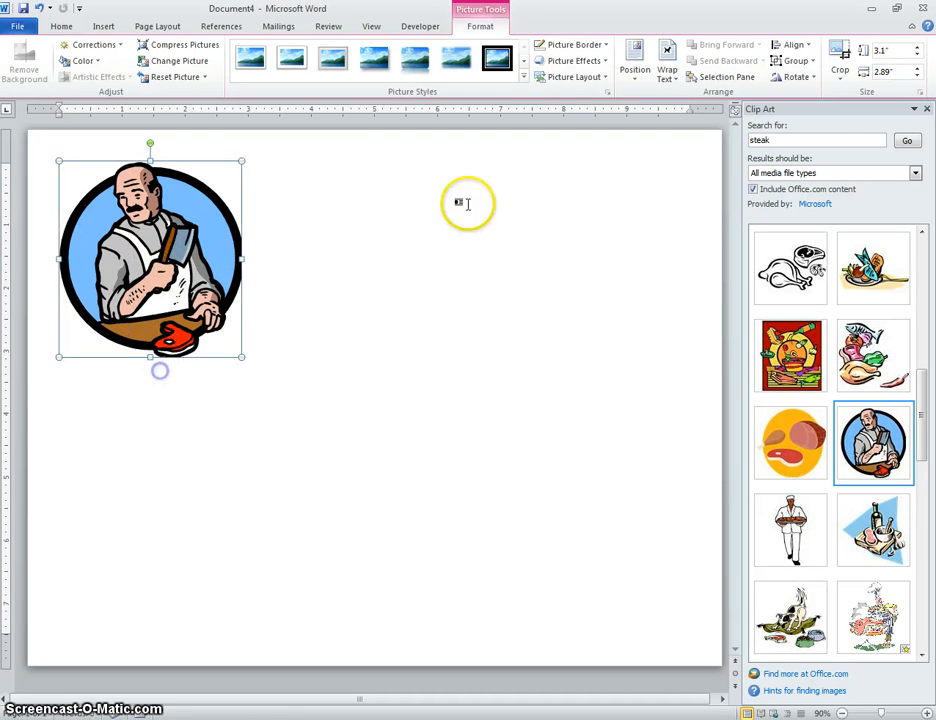
# Change the butcher picture's text wrapping so it floats, move it down the left side of the page and shrink it slightly
pyautogui.click(665, 72)
pyautogui.click(685, 207)
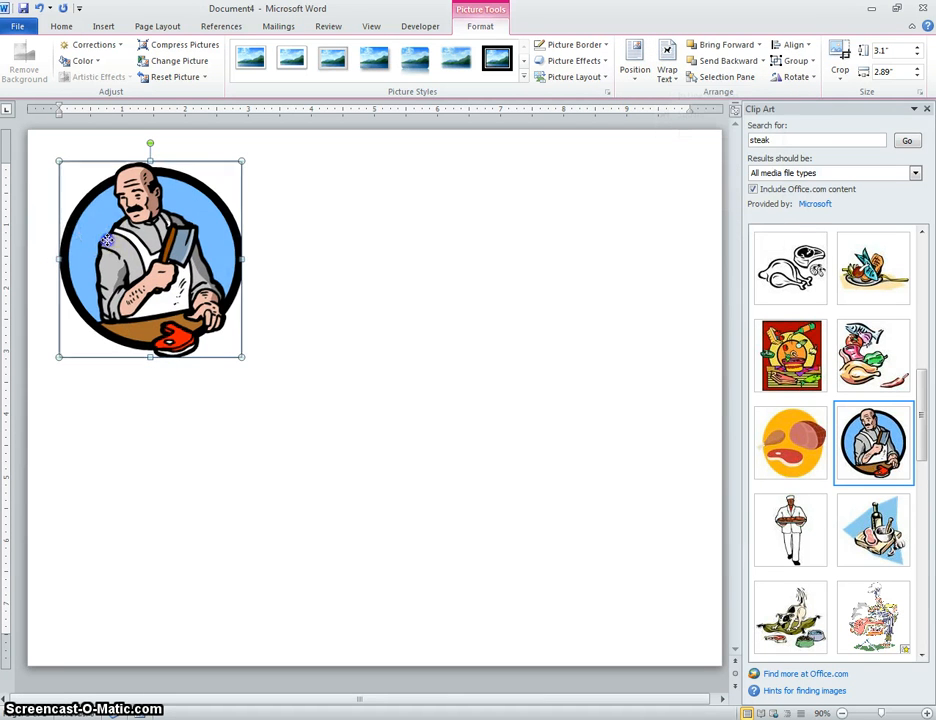
pyautogui.moveTo(147, 215); pyautogui.dragTo(164, 301)
pyautogui.moveTo(258, 245); pyautogui.dragTo(253, 261)
pyautogui.moveTo(175, 306); pyautogui.dragTo(161, 311)
pyautogui.click(300, 296)
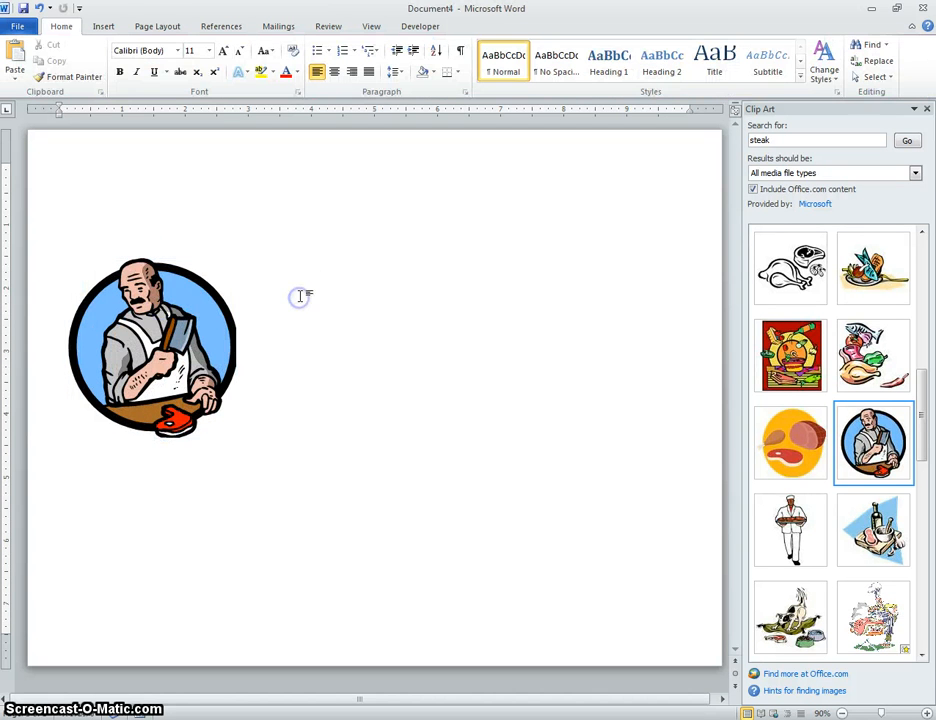
# Insert a simple text box with placeholder text on the page
pyautogui.click(104, 27)
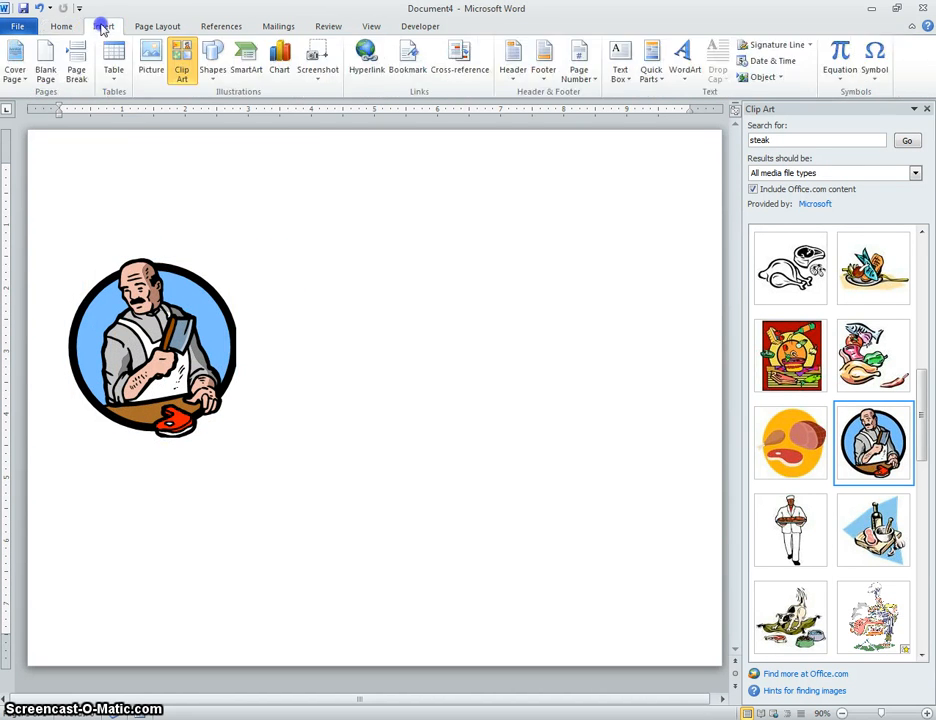
pyautogui.click(619, 72)
pyautogui.click(616, 115)
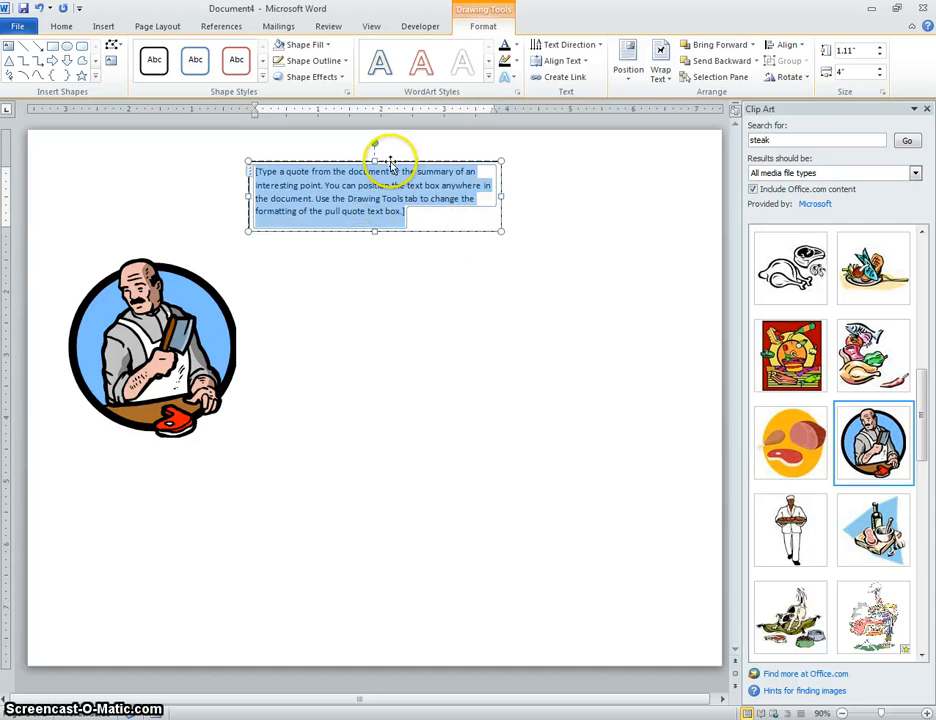
# Try to move the new text box down to the right of the butcher picture
pyautogui.moveTo(393, 163); pyautogui.dragTo(396, 277)
pyautogui.click(448, 222)
pyautogui.click(497, 347)
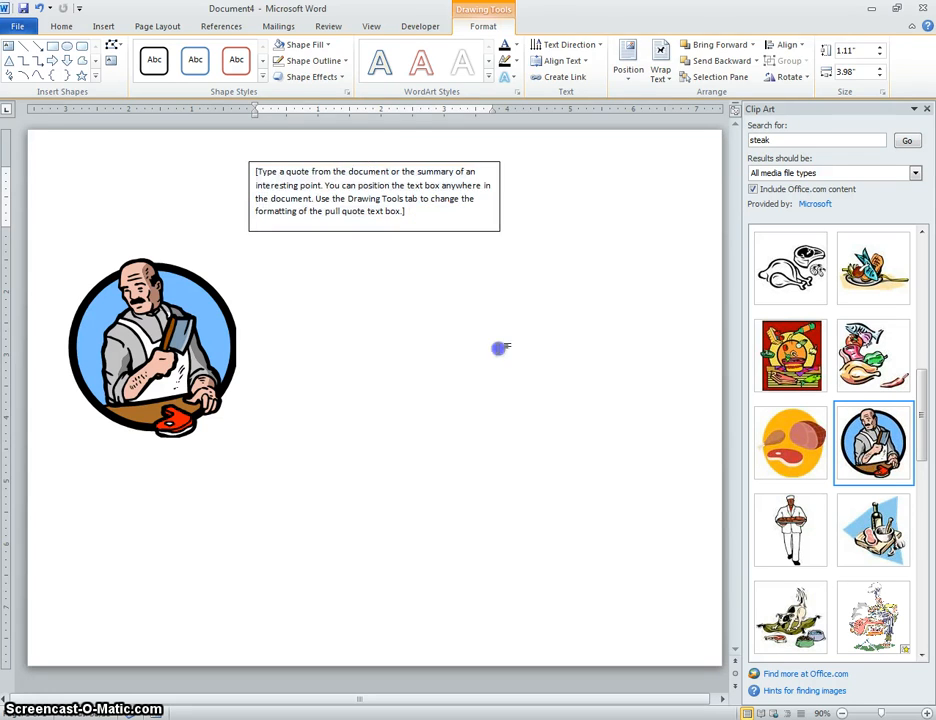
# Remove the text box's outline and fill by choosing No Outline and No Fill
pyautogui.click(383, 199)
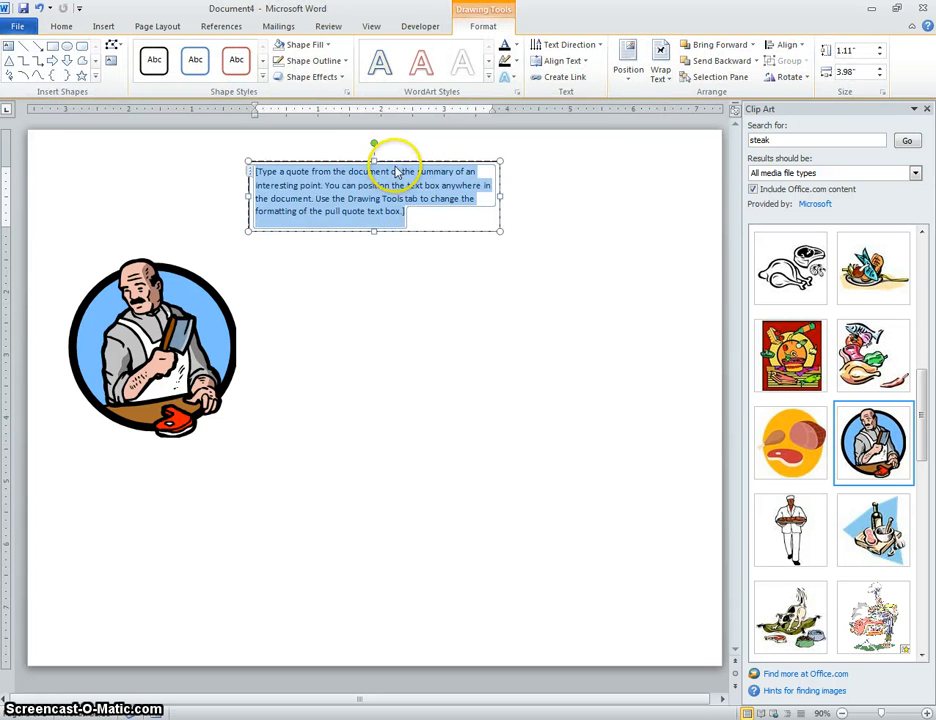
pyautogui.click(328, 62)
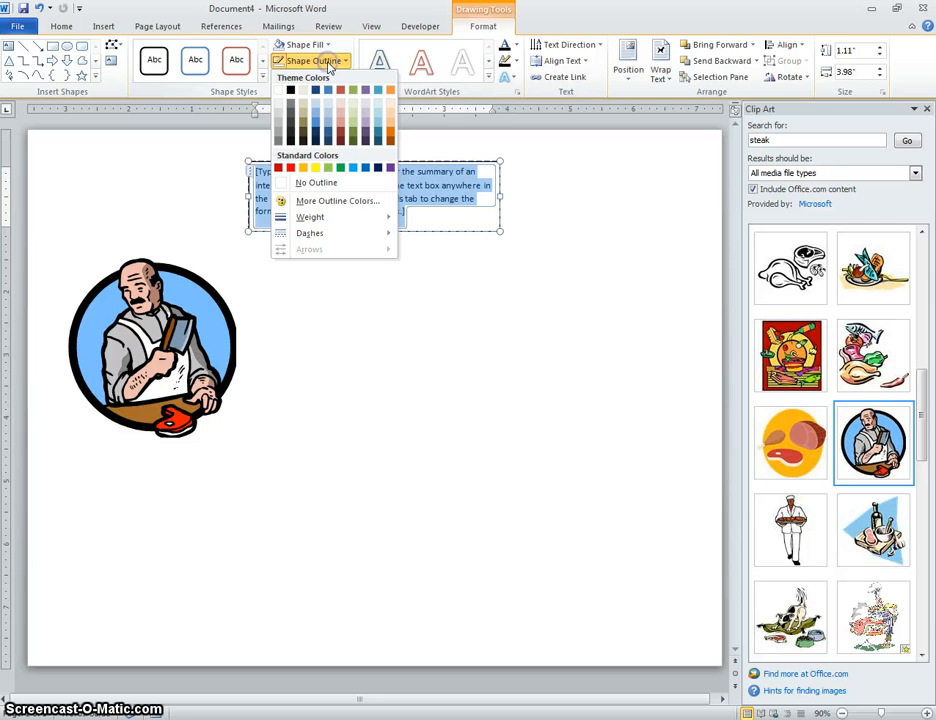
pyautogui.click(314, 187)
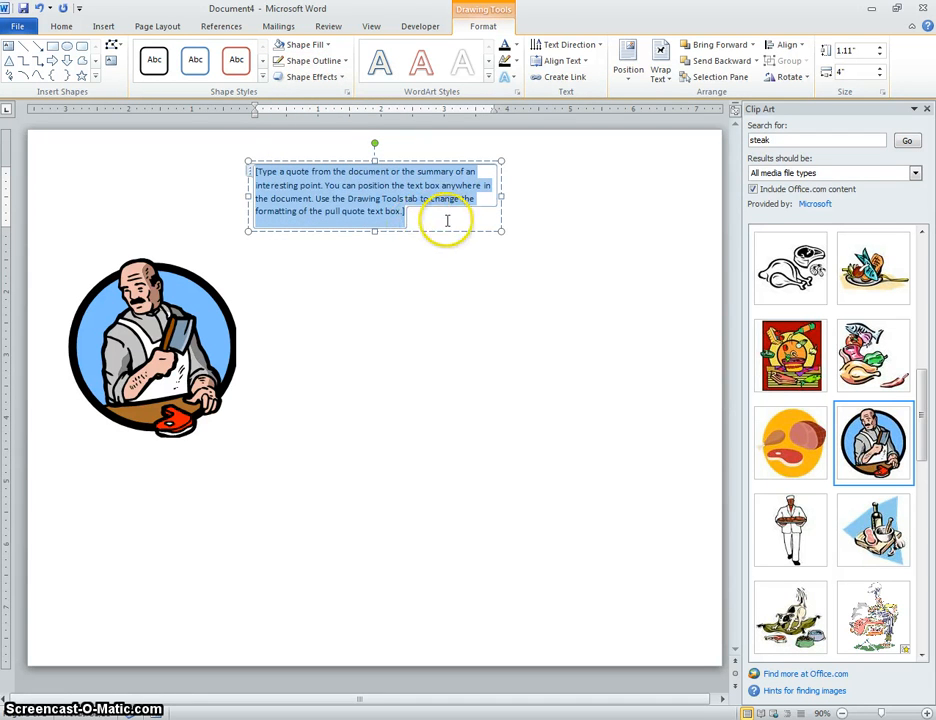
pyautogui.click(327, 46)
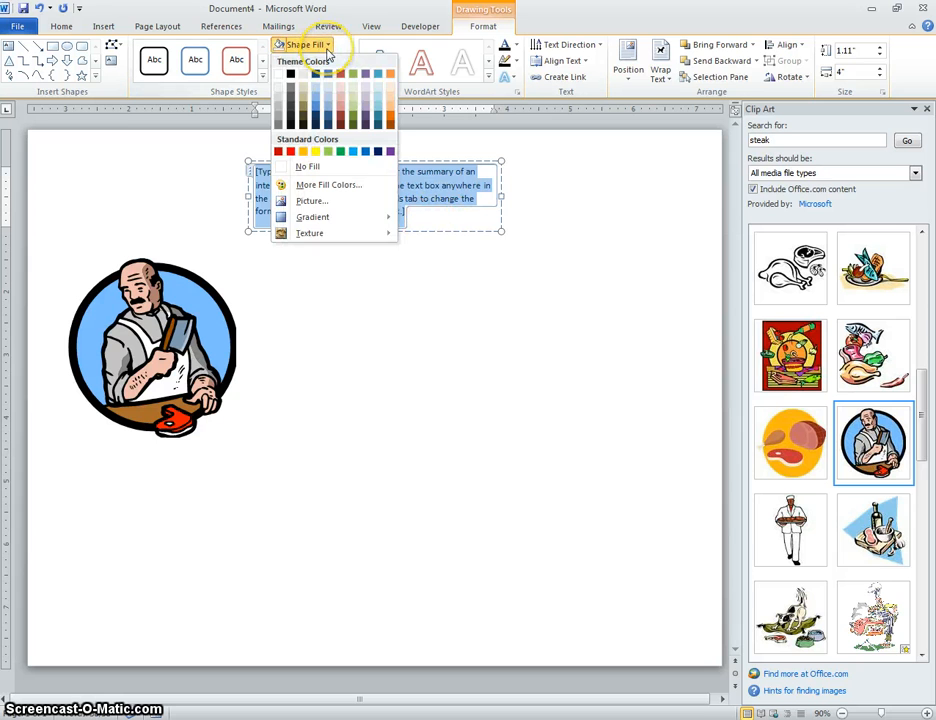
pyautogui.click(304, 167)
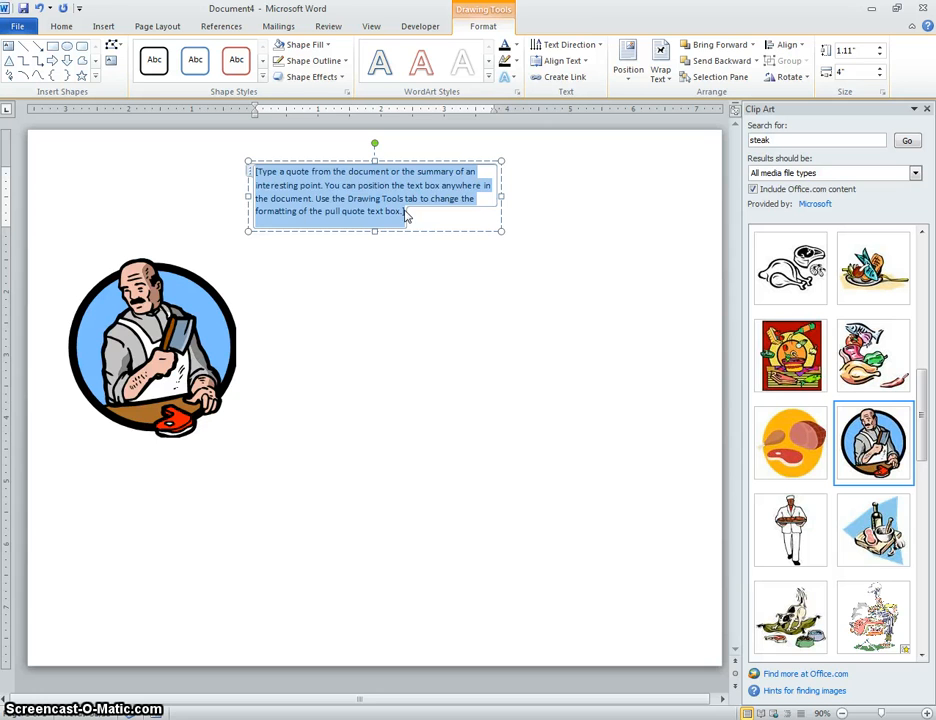
# Replace the placeholder text with Alexander's and move the text box to the right of the butcher picture
pyautogui.write("ander's")
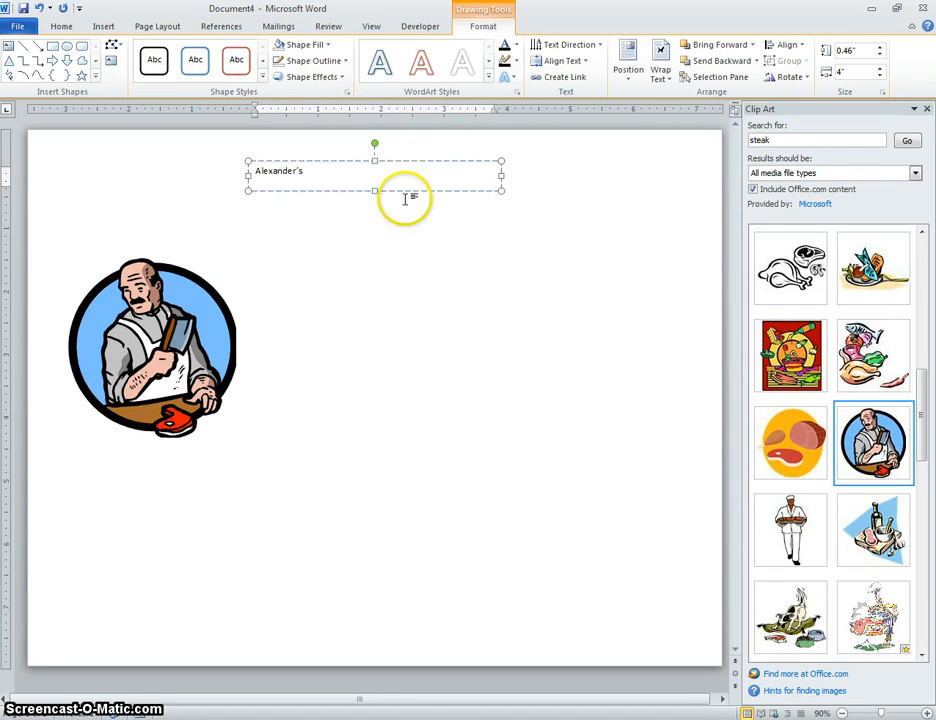
pyautogui.moveTo(389, 158); pyautogui.dragTo(389, 286)
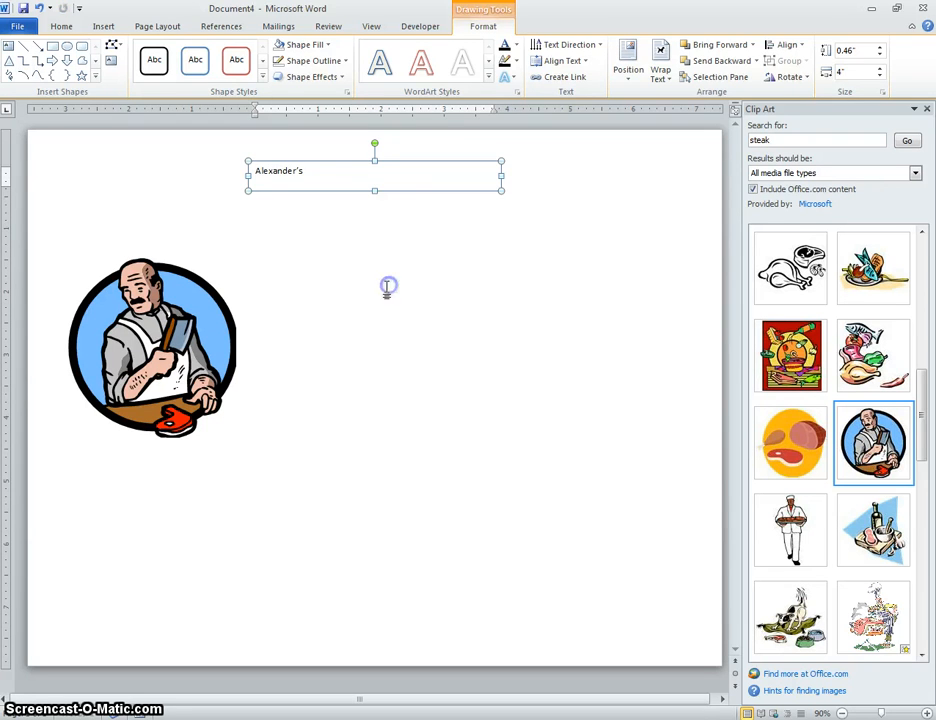
pyautogui.click(383, 200)
pyautogui.click(298, 162)
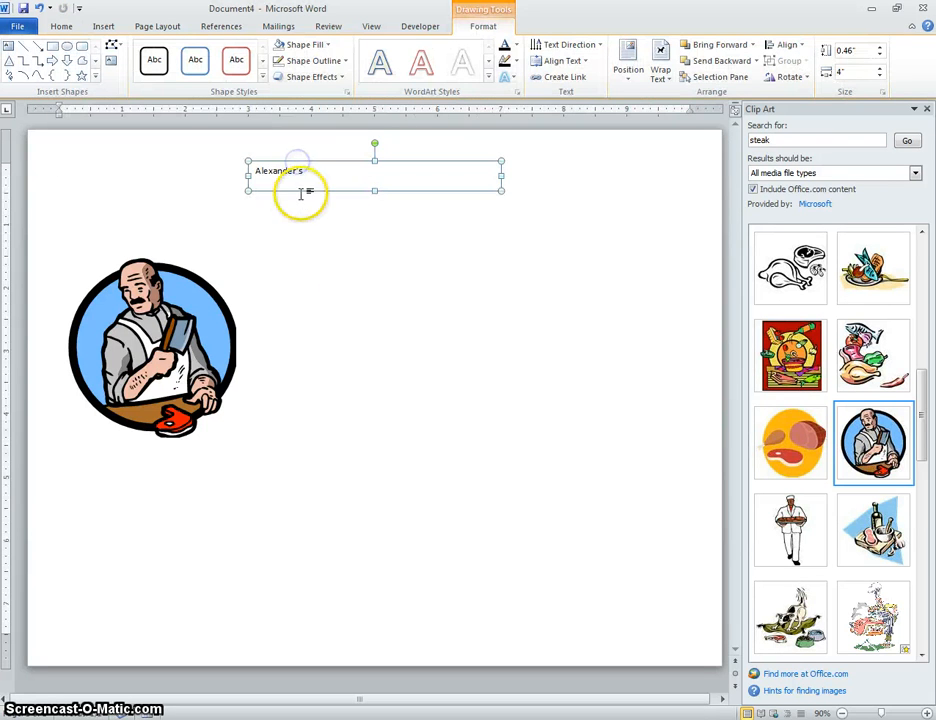
pyautogui.moveTo(301, 192); pyautogui.dragTo(149, 267)
# Format the Alexander's text as 48 pt Century Gothic
pyautogui.click(62, 25)
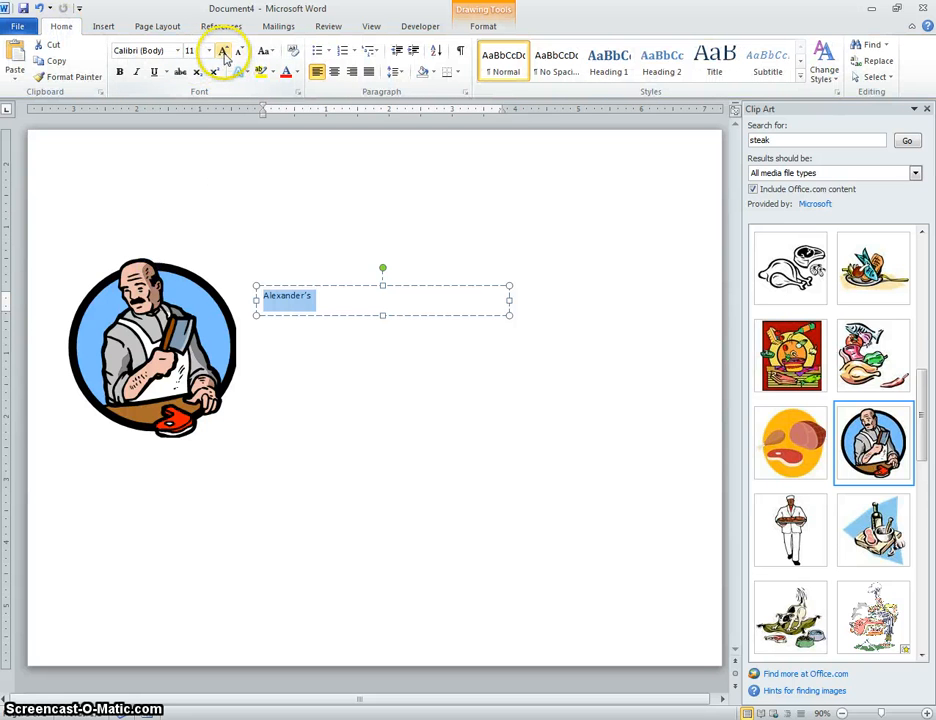
pyautogui.click(224, 51)
pyautogui.click(224, 51)
pyautogui.doubleClick(225, 52)
pyautogui.tripleClick(225, 52)
pyautogui.tripleClick(225, 52)
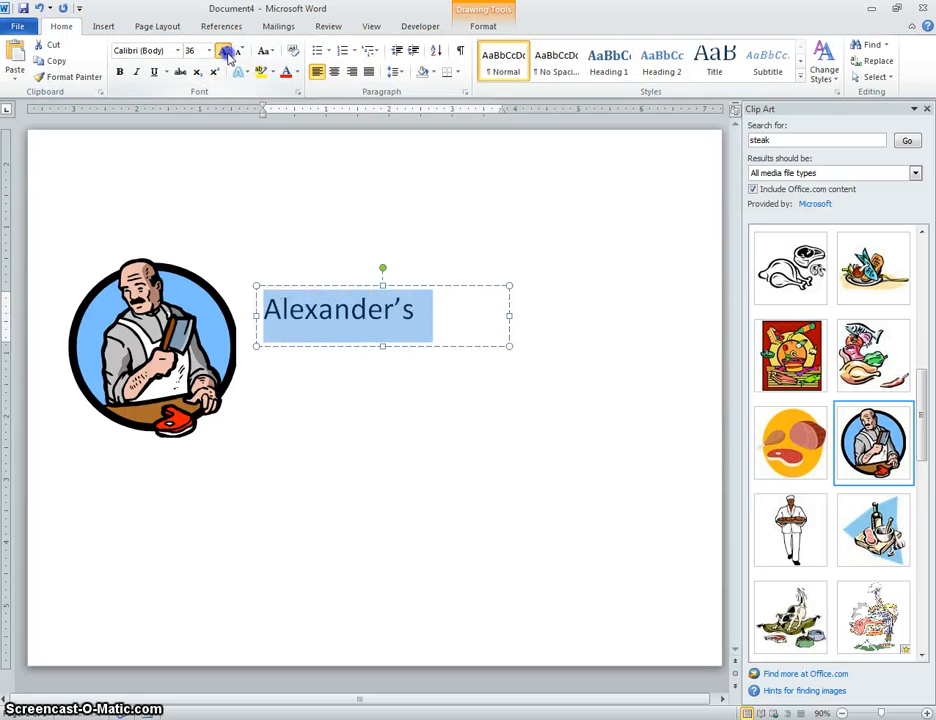
pyautogui.doubleClick(225, 52)
pyautogui.click(242, 53)
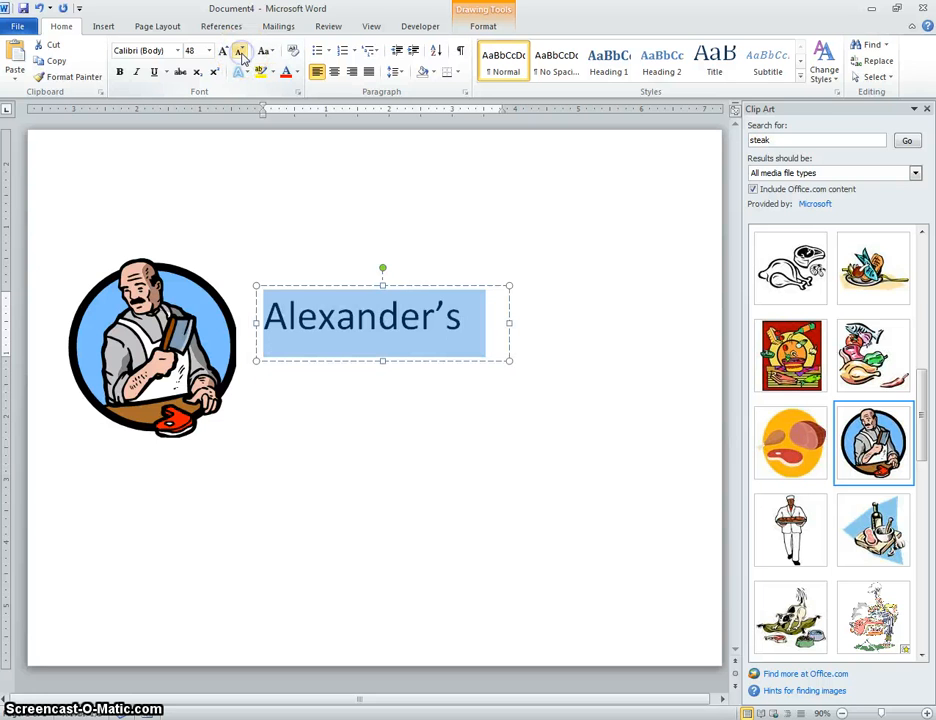
pyautogui.click(178, 51)
pyautogui.click(184, 132)
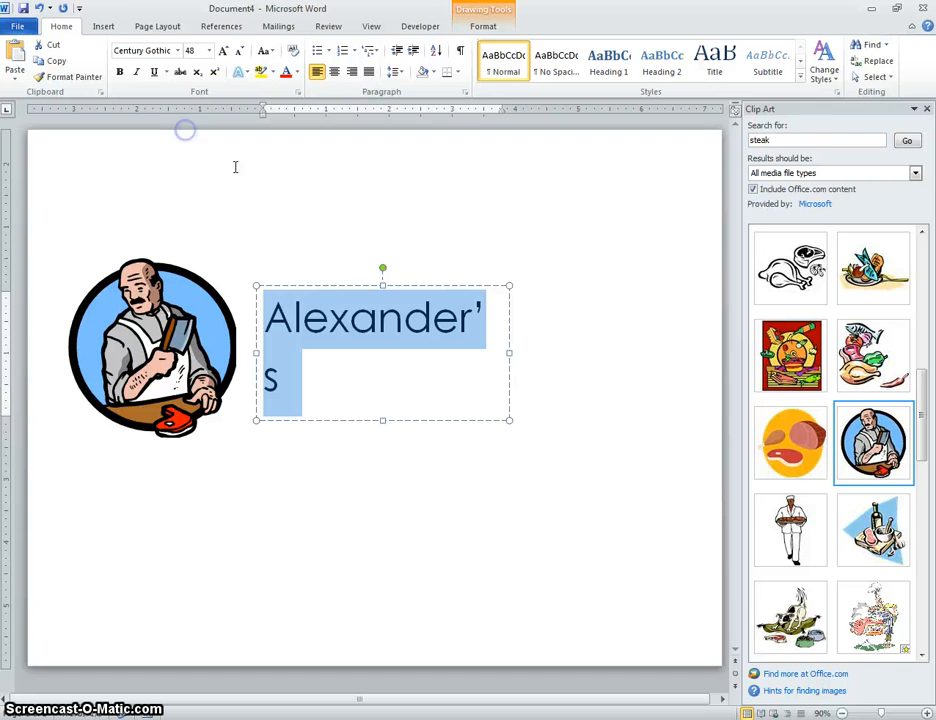
# Widen the text box so Alexander's has ample room on one line, and move it slightly up and closer to the picture
pyautogui.moveTo(509, 353); pyautogui.dragTo(601, 351)
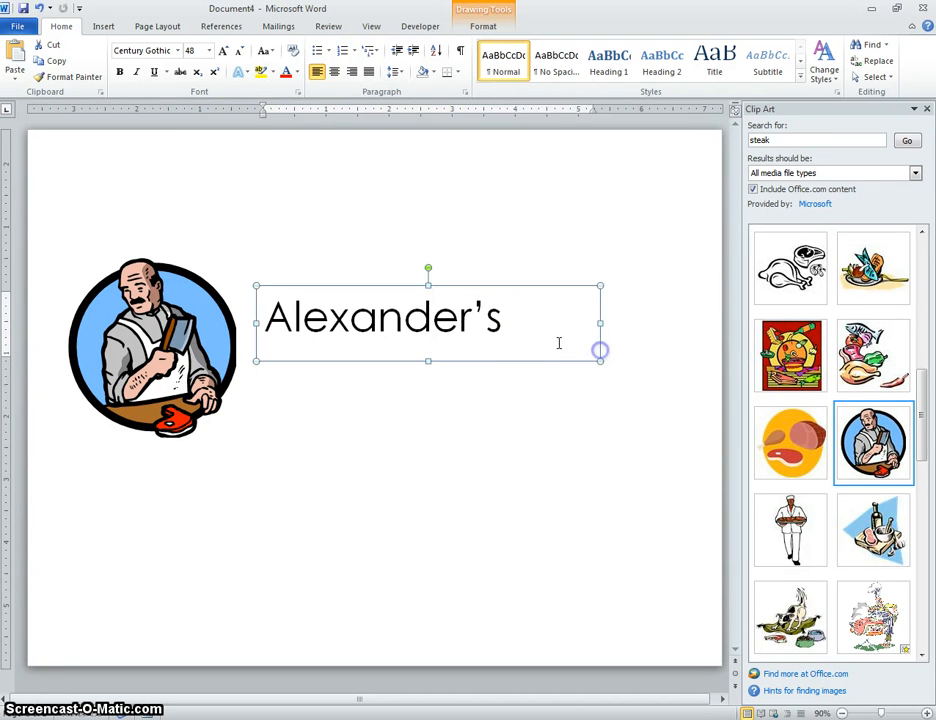
pyautogui.click(490, 286)
pyautogui.moveTo(490, 286); pyautogui.dragTo(481, 274)
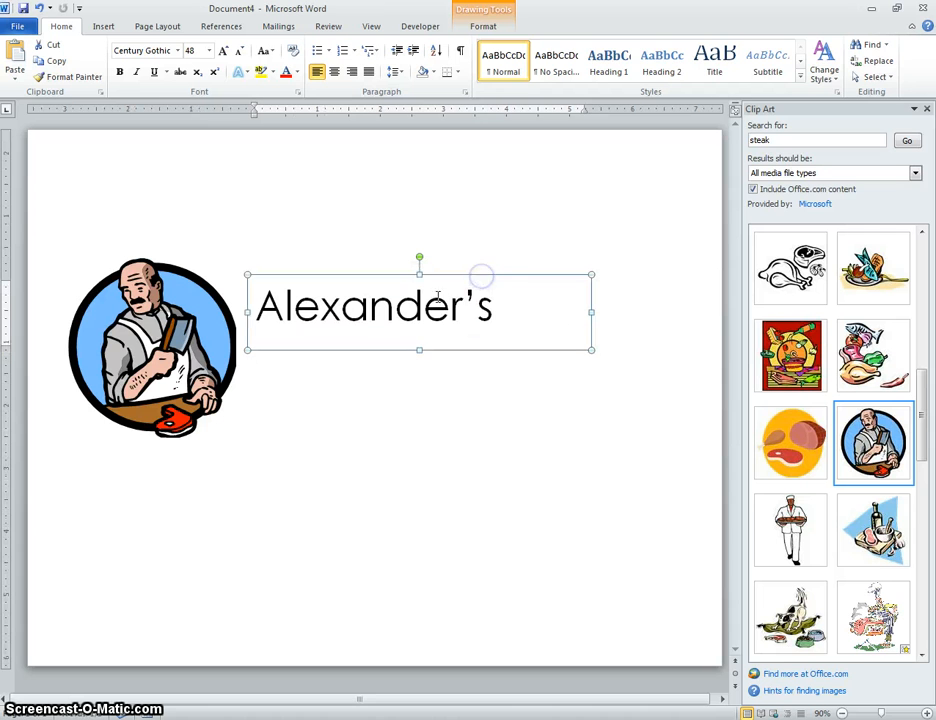
pyautogui.click(455, 309)
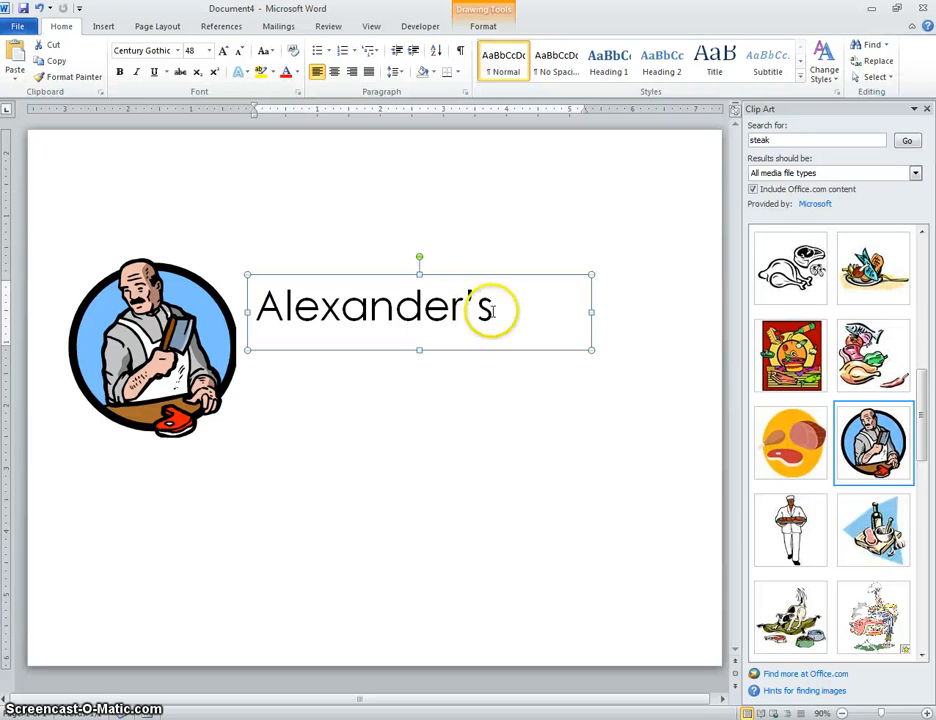
pyautogui.moveTo(591, 313); pyautogui.dragTo(619, 313)
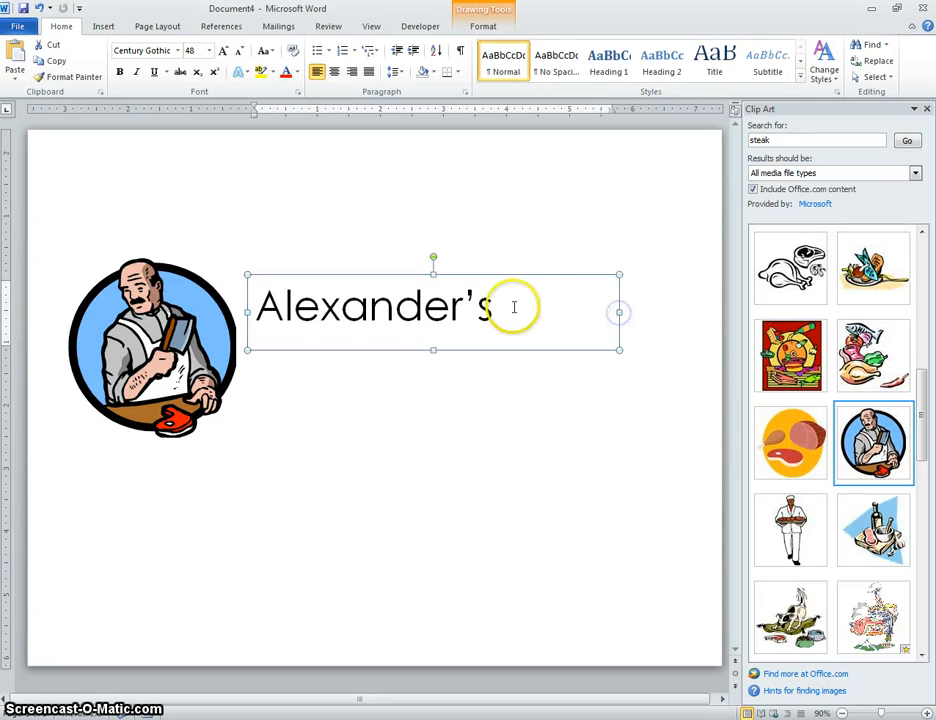
# Set the font size of the Alexander's text to 55 pt
pyautogui.moveTo(516, 307); pyautogui.dragTo(242, 300)
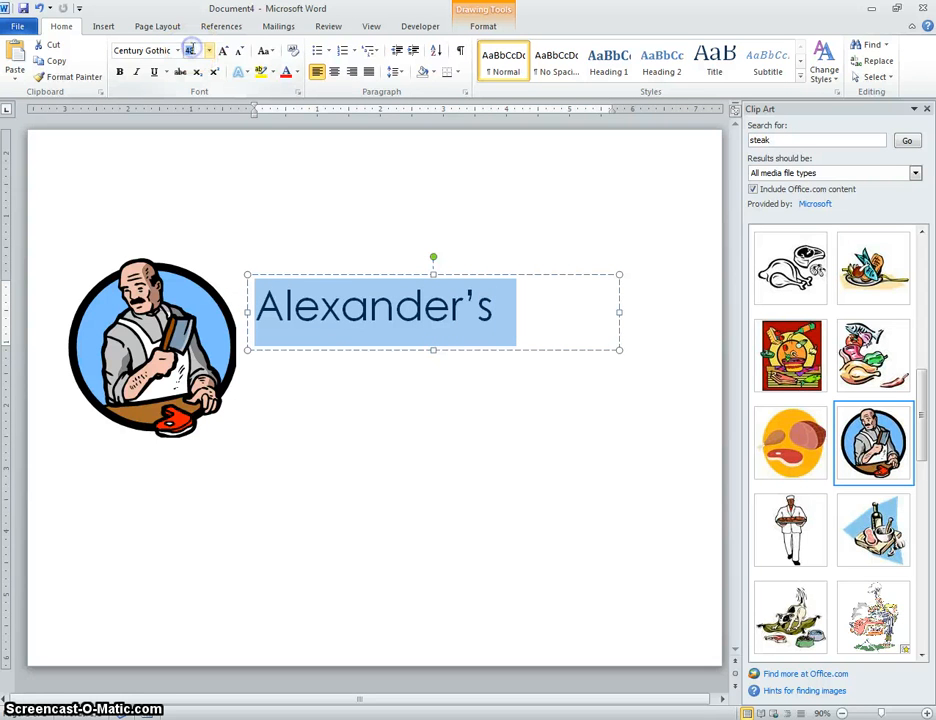
pyautogui.press('Return')
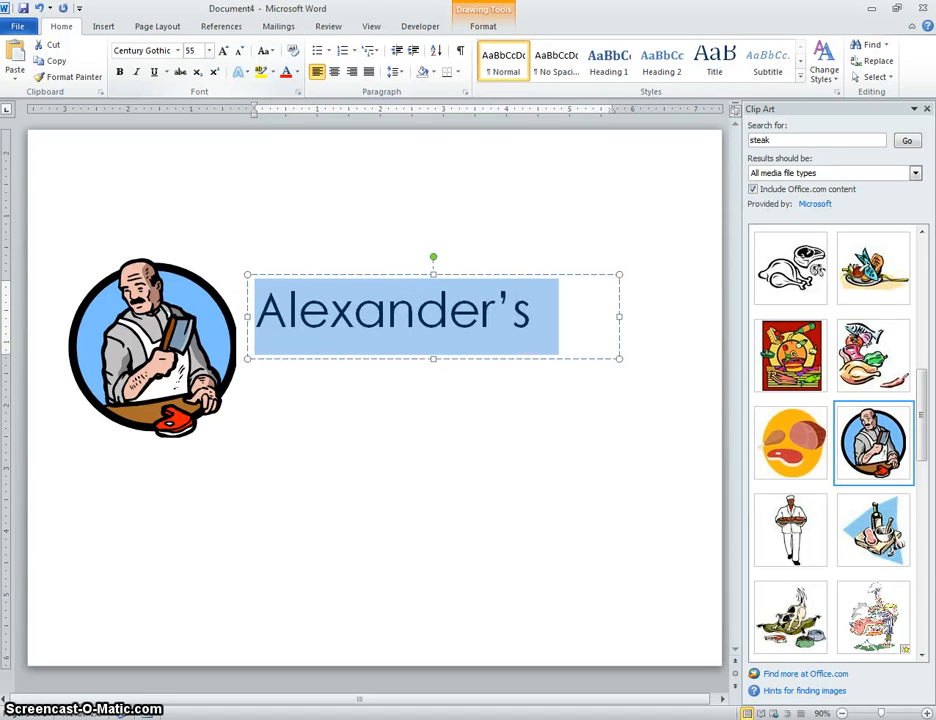
pyautogui.click(564, 318)
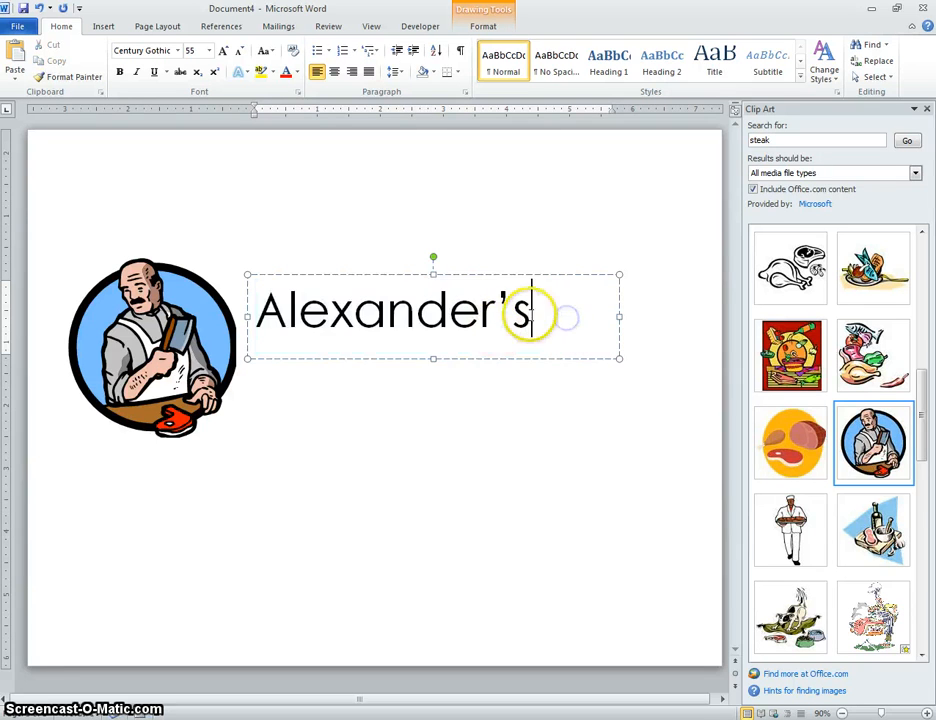
pyautogui.moveTo(433, 358); pyautogui.dragTo(420, 453)
pyautogui.click(539, 307)
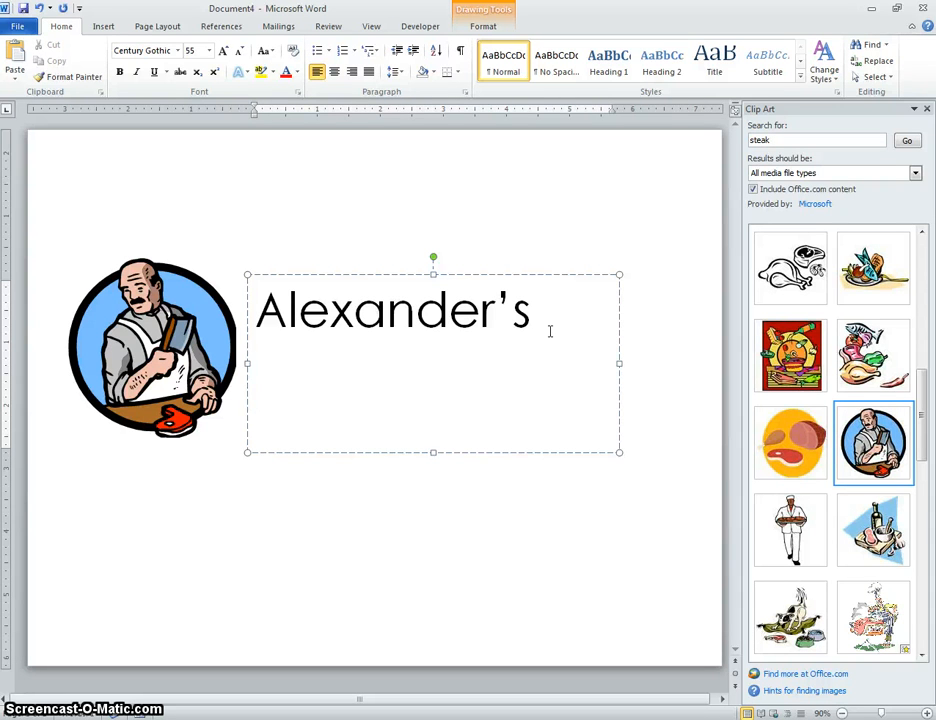
pyautogui.write('Steak and')
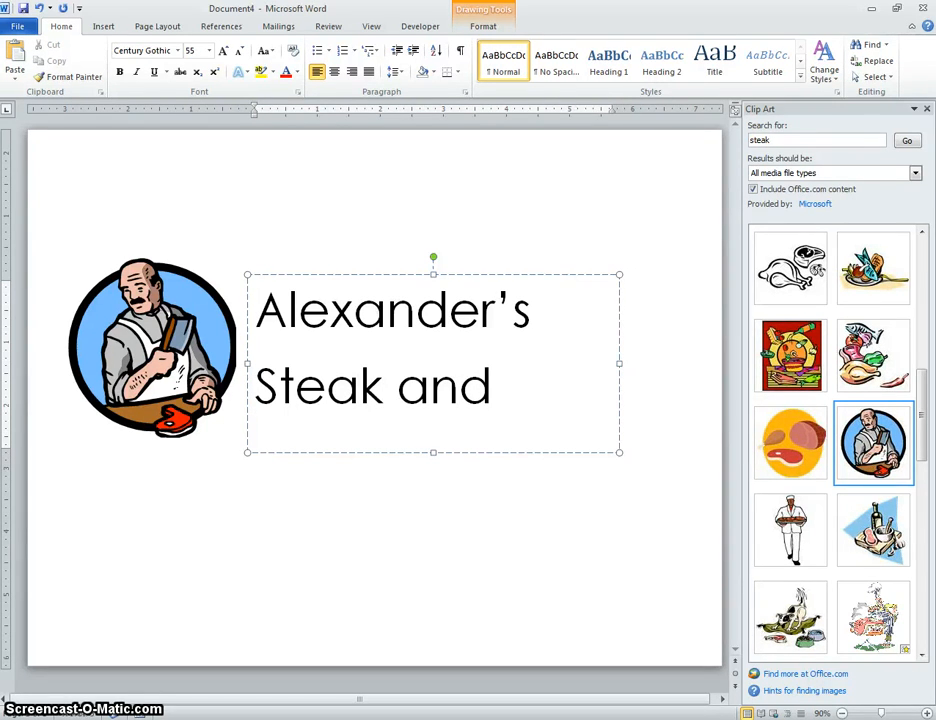
pyautogui.write(' Sea')
pyautogui.press('BackSpace')
pyautogui.press('BackSpace')
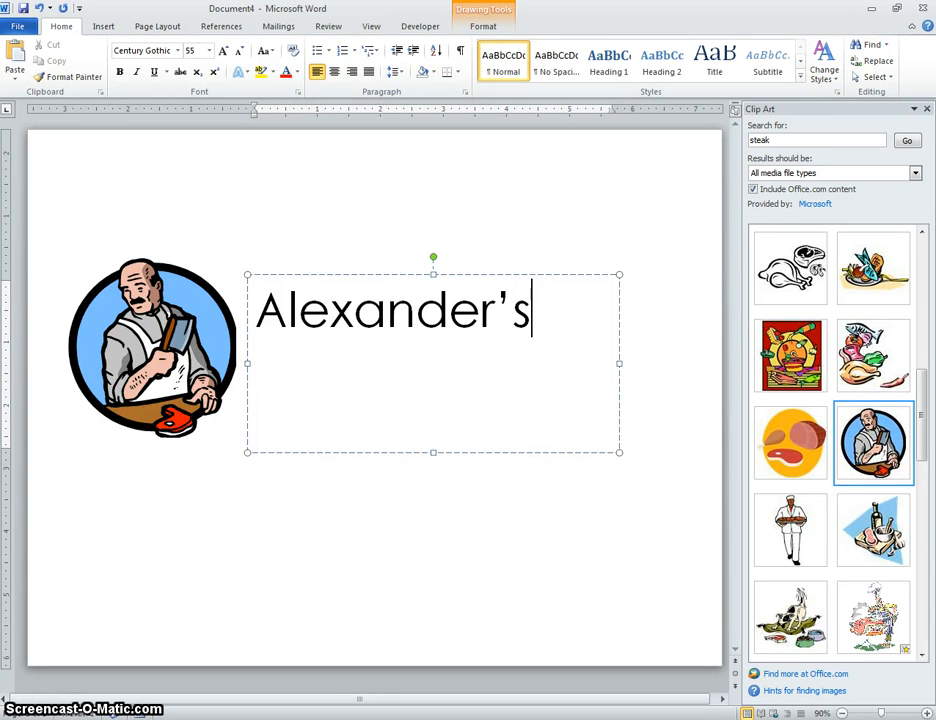
pyautogui.click(470, 372)
pyautogui.moveTo(432, 453); pyautogui.dragTo(437, 351)
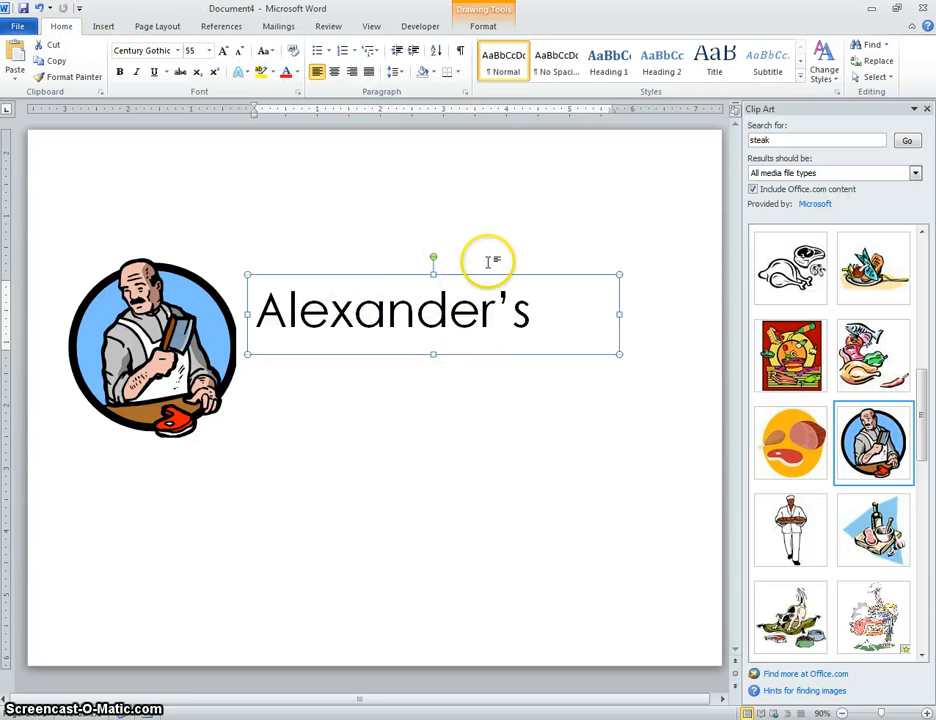
# Duplicate the Alexander's text box and place the copy directly beneath the original, with the left edges aligned
pyautogui.rightClick(494, 358)
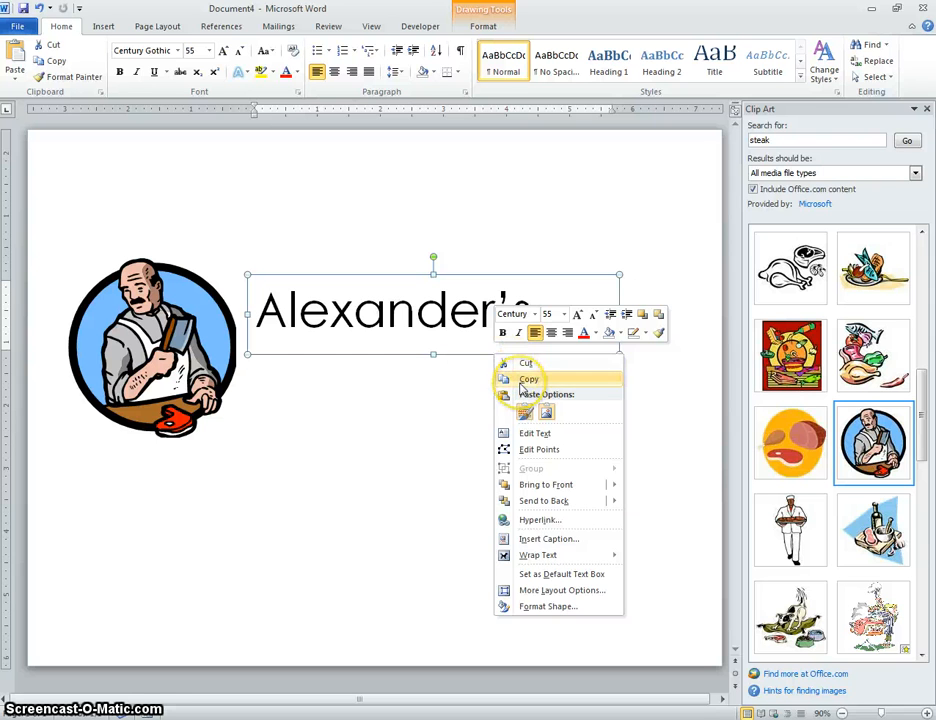
pyautogui.click(522, 384)
pyautogui.click(407, 464)
pyautogui.rightClick(411, 465)
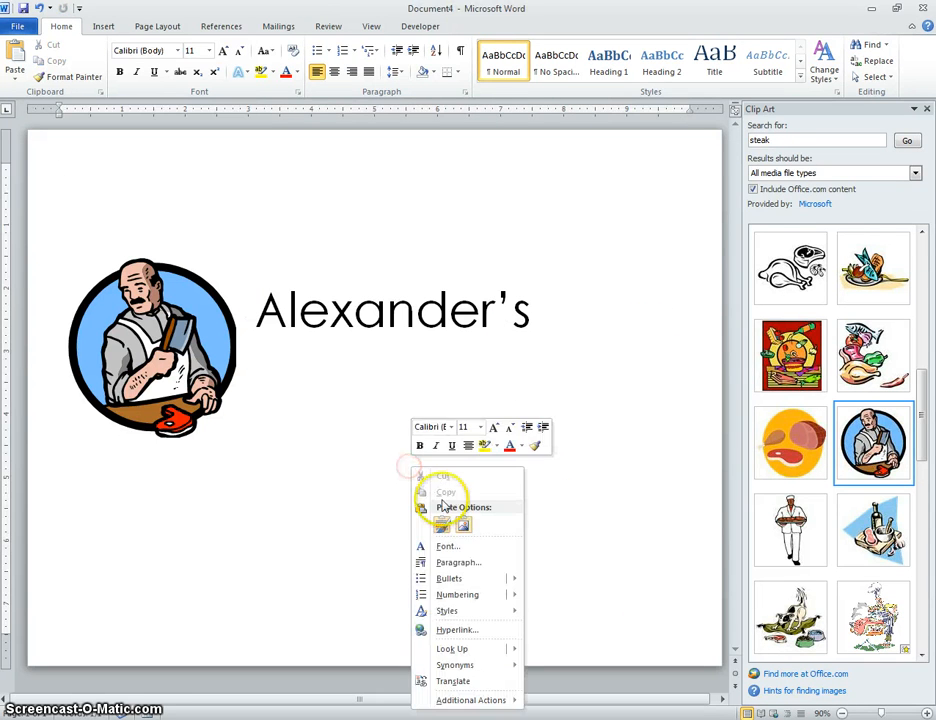
pyautogui.click(442, 524)
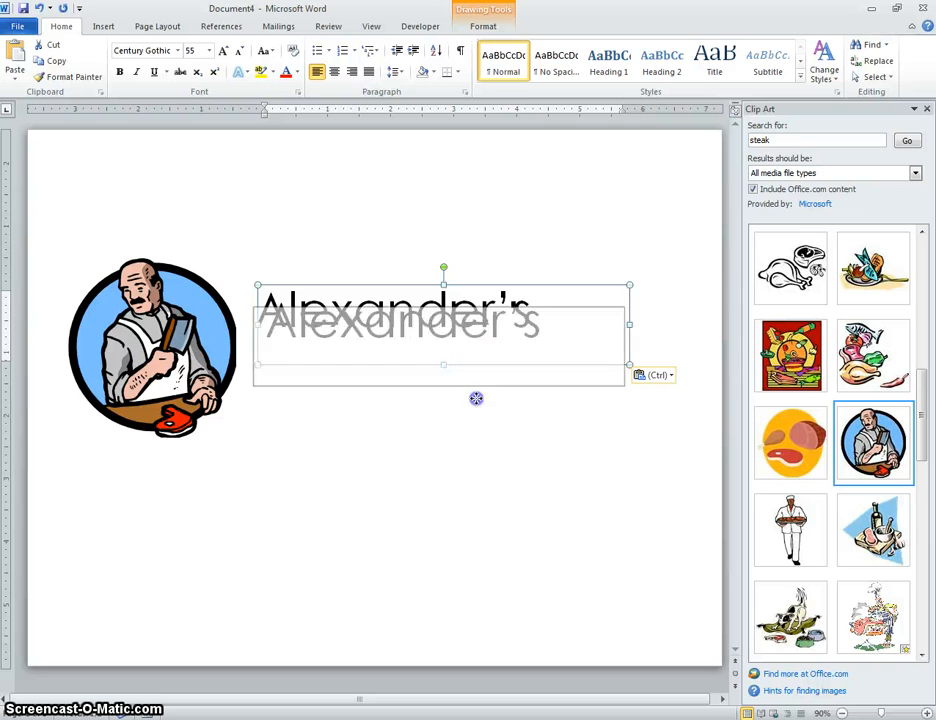
pyautogui.moveTo(476, 398); pyautogui.dragTo(474, 452)
# Reduce the copied text to 24 pt and replace it with Steak & Seafood Bistro
pyautogui.moveTo(522, 378); pyautogui.dragTo(210, 237)
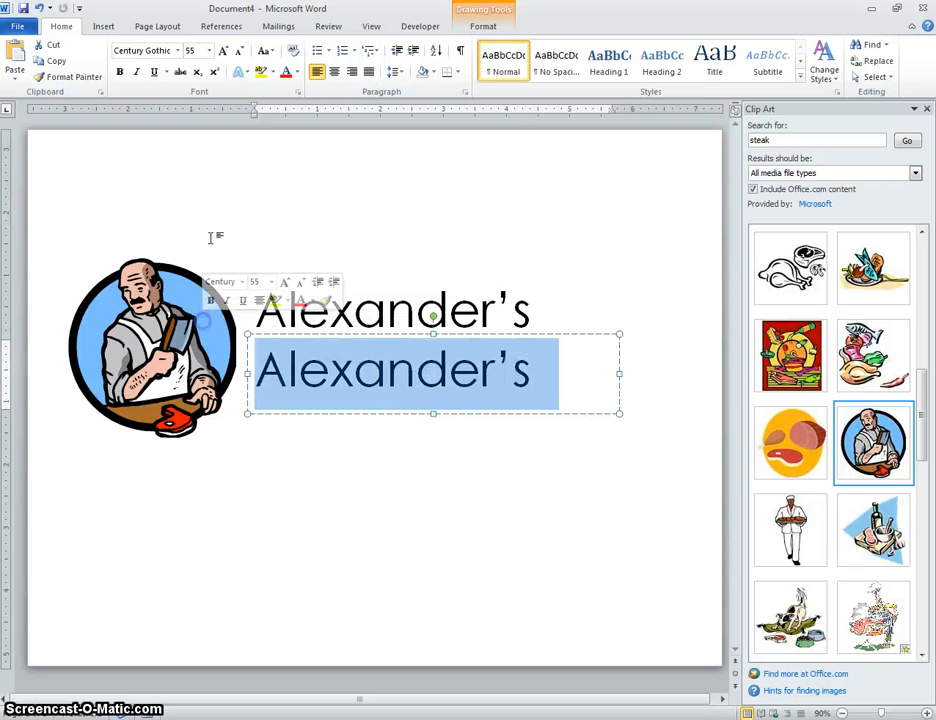
pyautogui.click(239, 50)
pyautogui.click(239, 50)
pyautogui.click(239, 50)
pyautogui.click(239, 50)
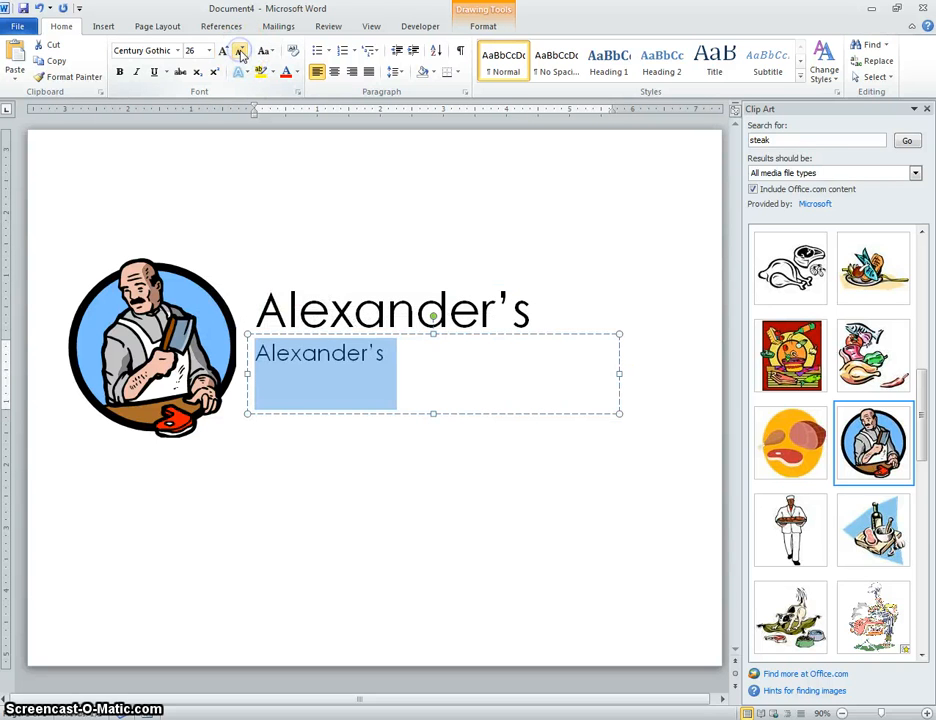
pyautogui.click(239, 50)
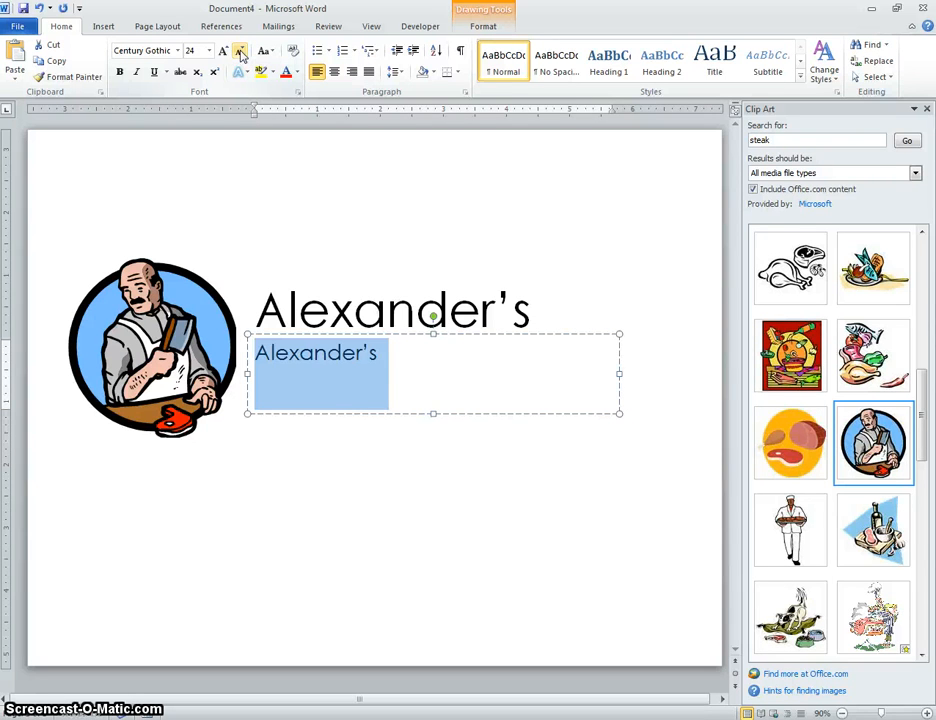
pyautogui.click(239, 51)
pyautogui.click(224, 51)
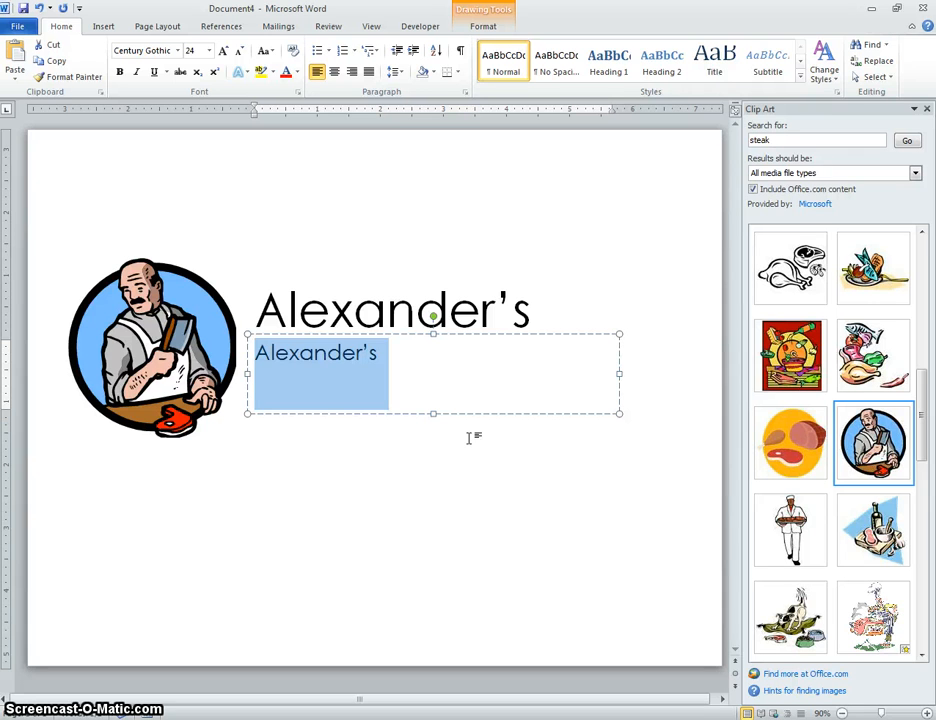
pyautogui.write('Steak & Seafood Bistro')
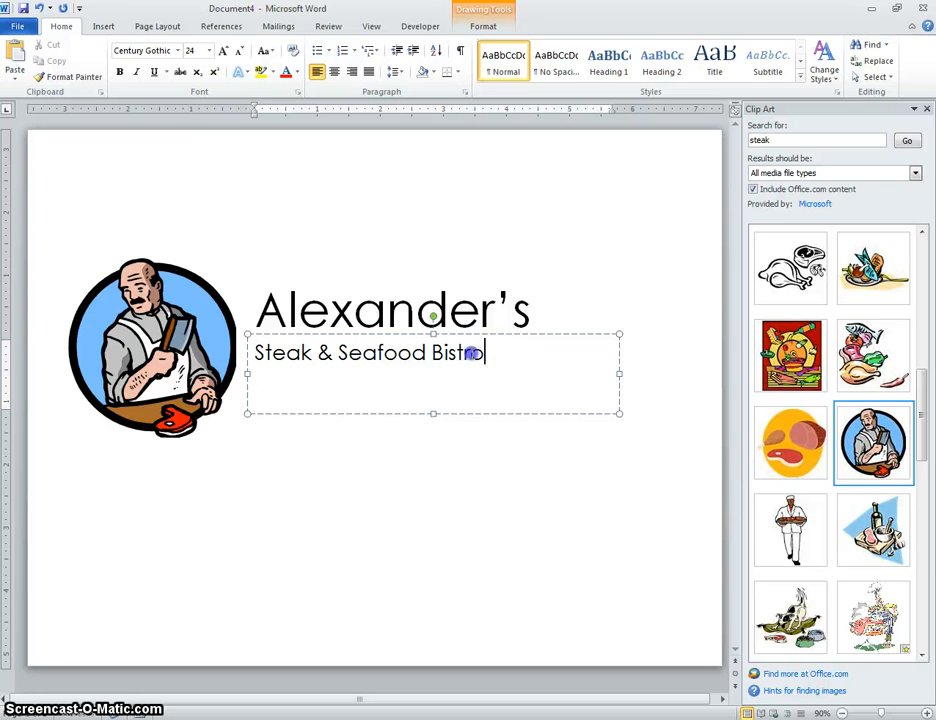
# Reduce the Steak & Seafood Bistro text to 20 pt
pyautogui.moveTo(472, 352); pyautogui.dragTo(259, 348)
pyautogui.click(239, 50)
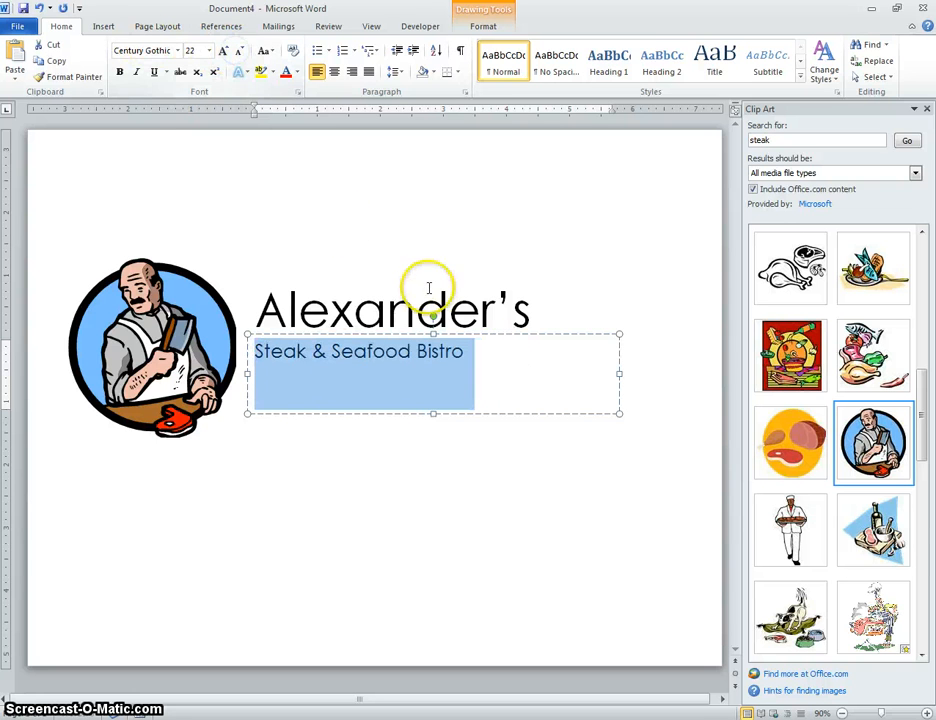
pyautogui.click(238, 51)
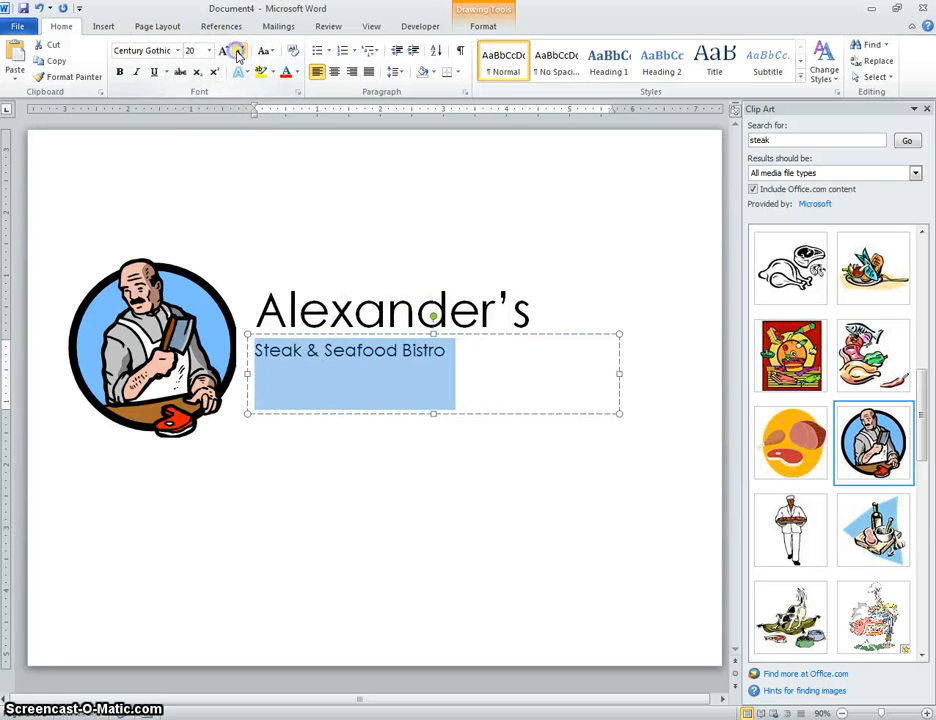
pyautogui.click(393, 337)
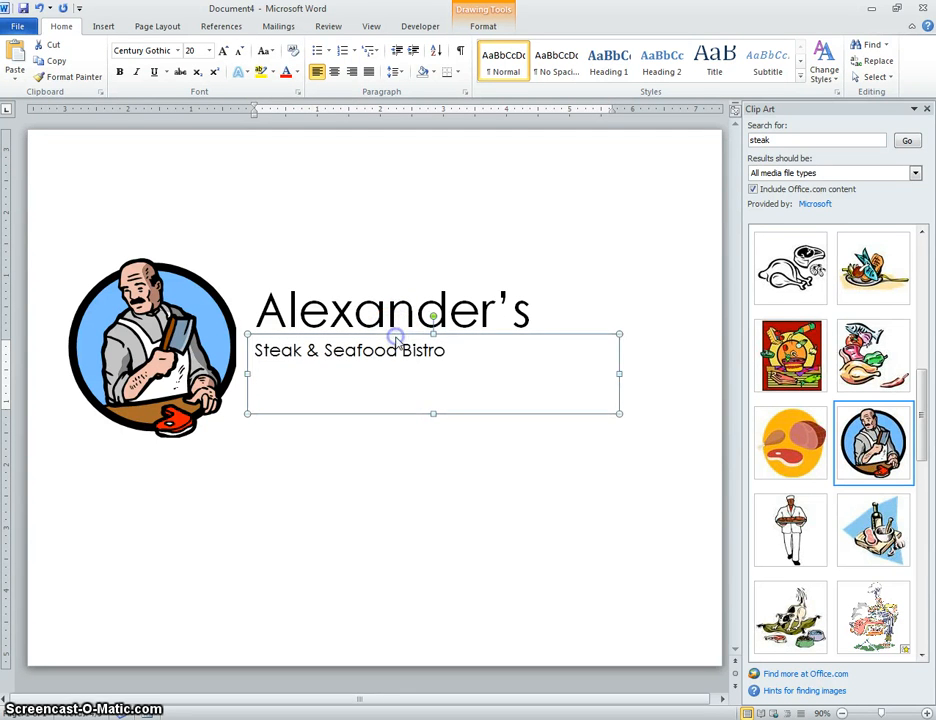
pyautogui.click(397, 347)
pyautogui.click(383, 380)
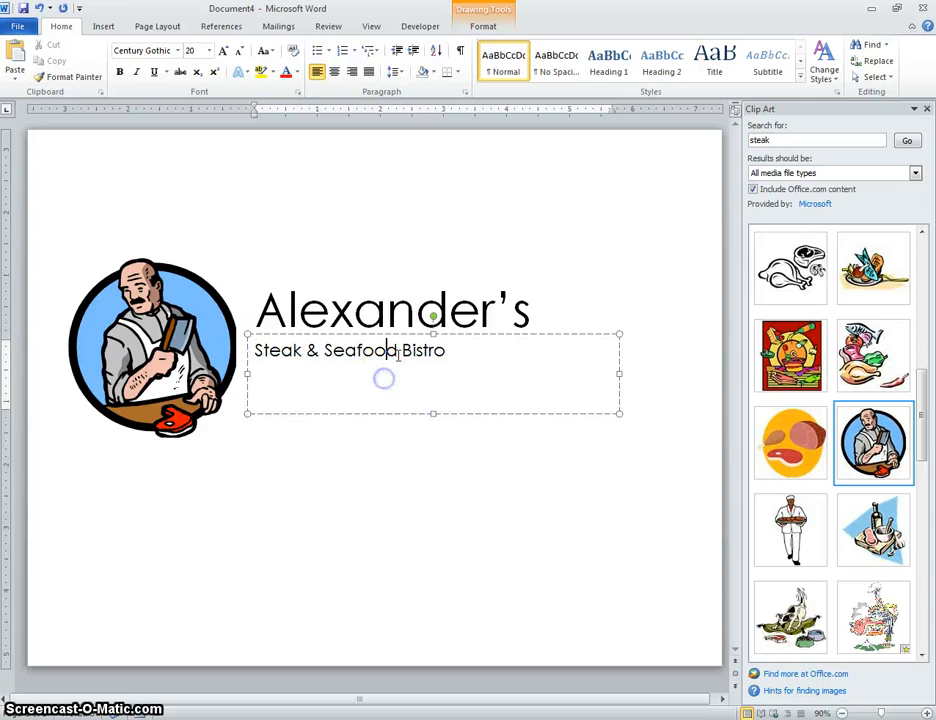
# Expand the character spacing of the Steak & Seafood Bistro text by 3 pt
pyautogui.click(451, 348)
pyautogui.moveTo(438, 350); pyautogui.dragTo(275, 355)
pyautogui.rightClick(279, 357)
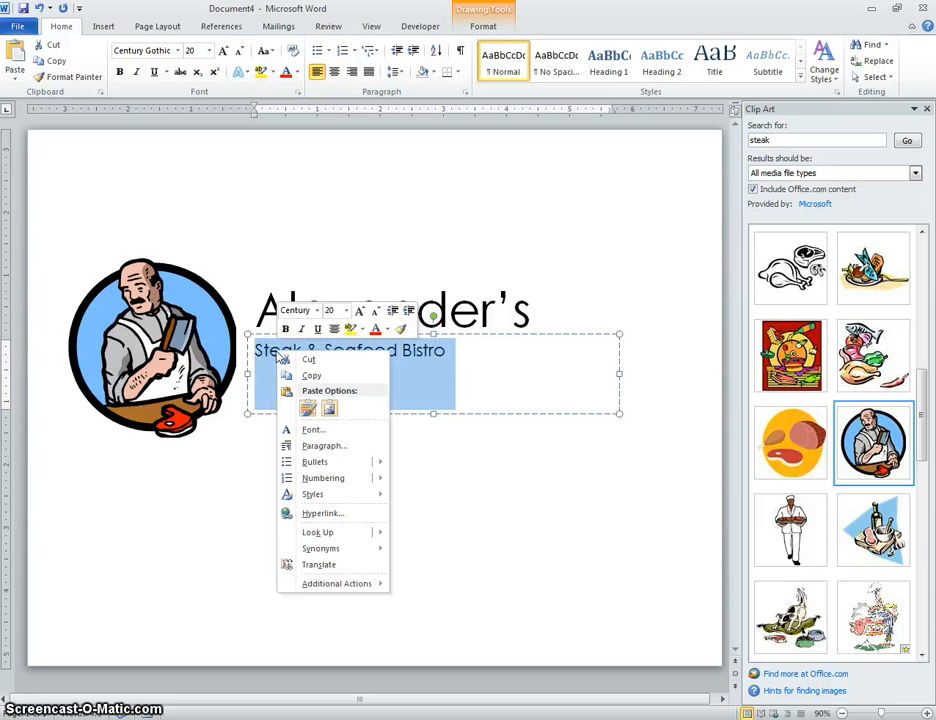
pyautogui.click(314, 430)
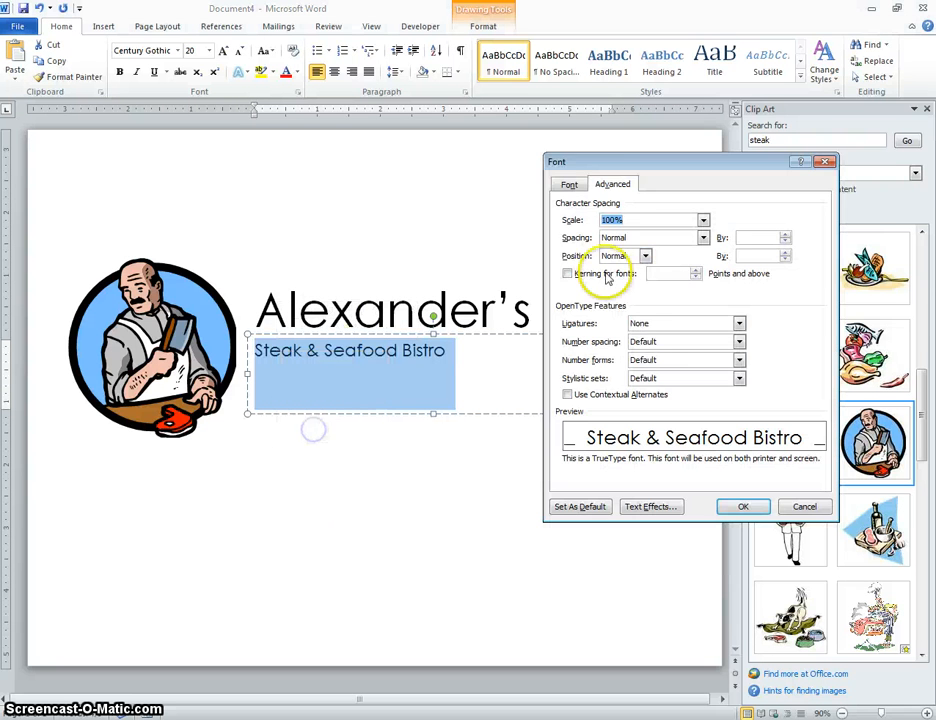
pyautogui.click(570, 185)
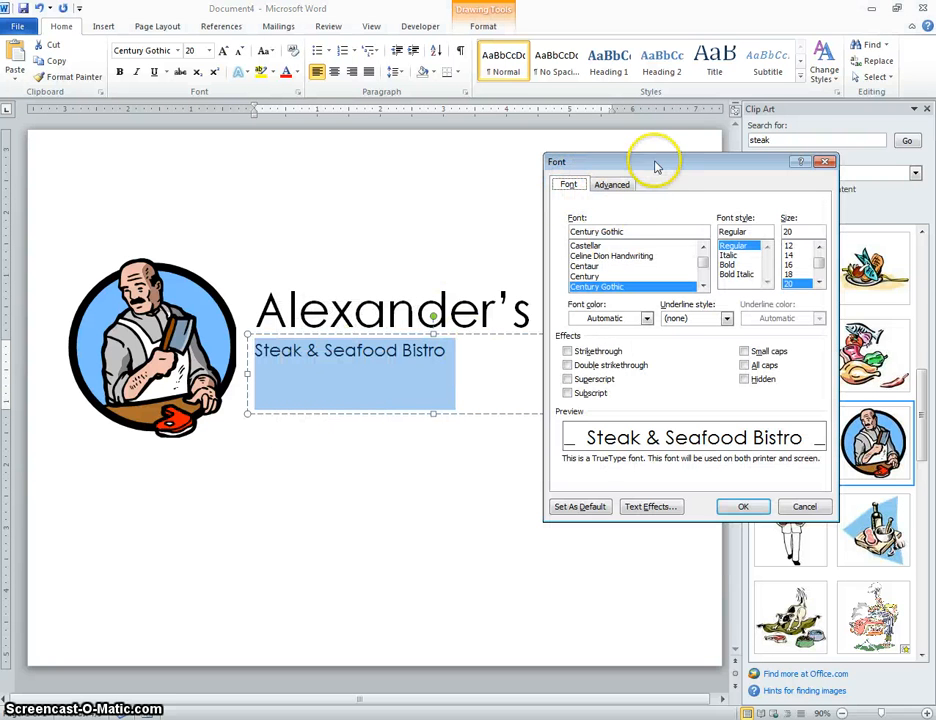
pyautogui.moveTo(654, 163); pyautogui.dragTo(671, 174)
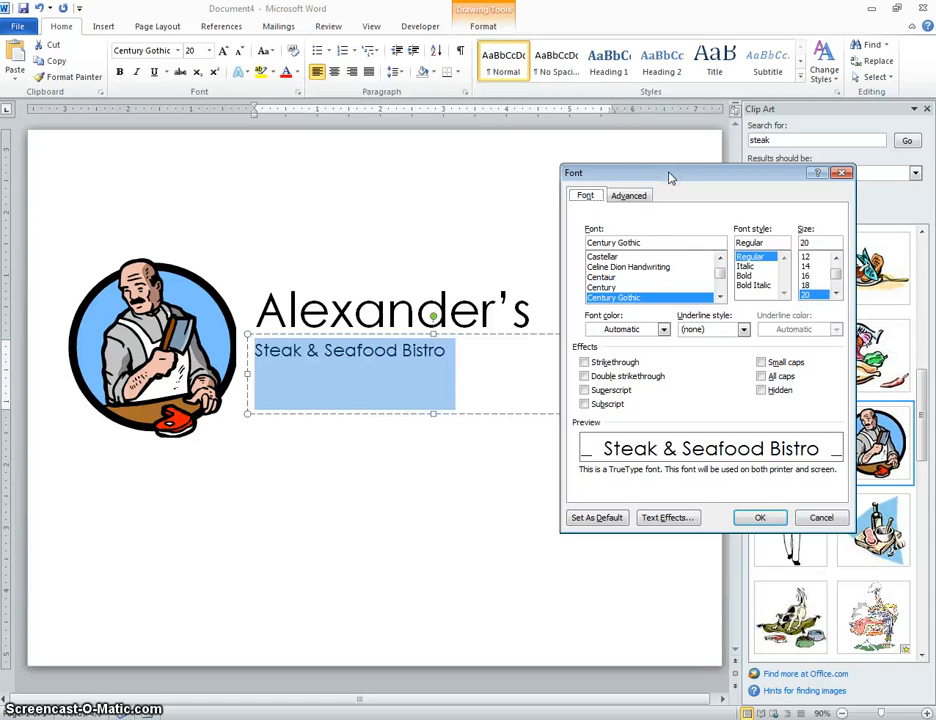
pyautogui.click(626, 196)
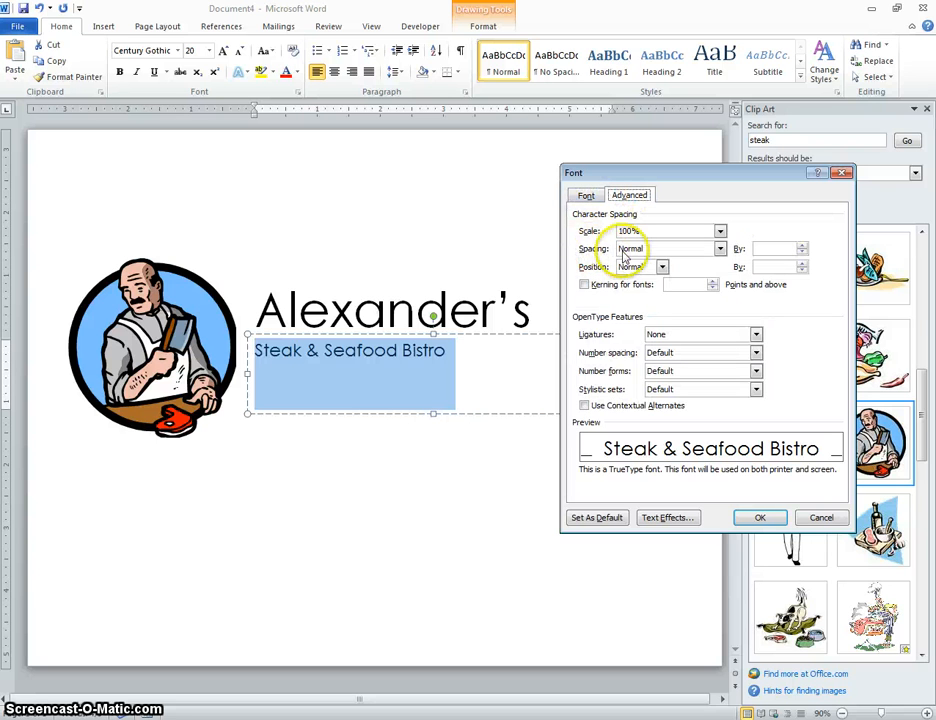
pyautogui.click(720, 248)
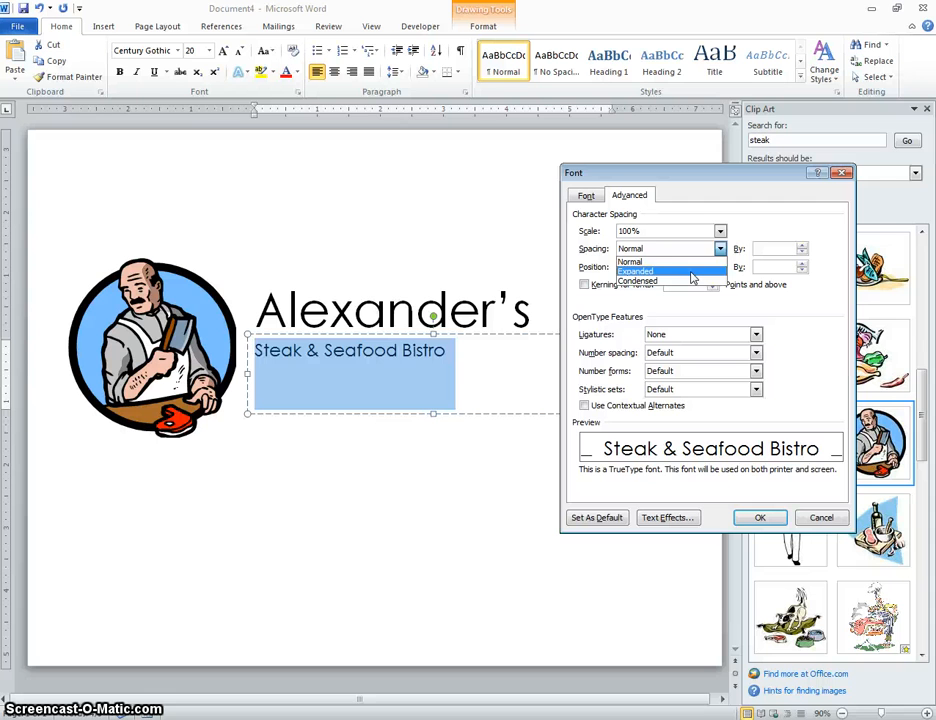
pyautogui.click(690, 272)
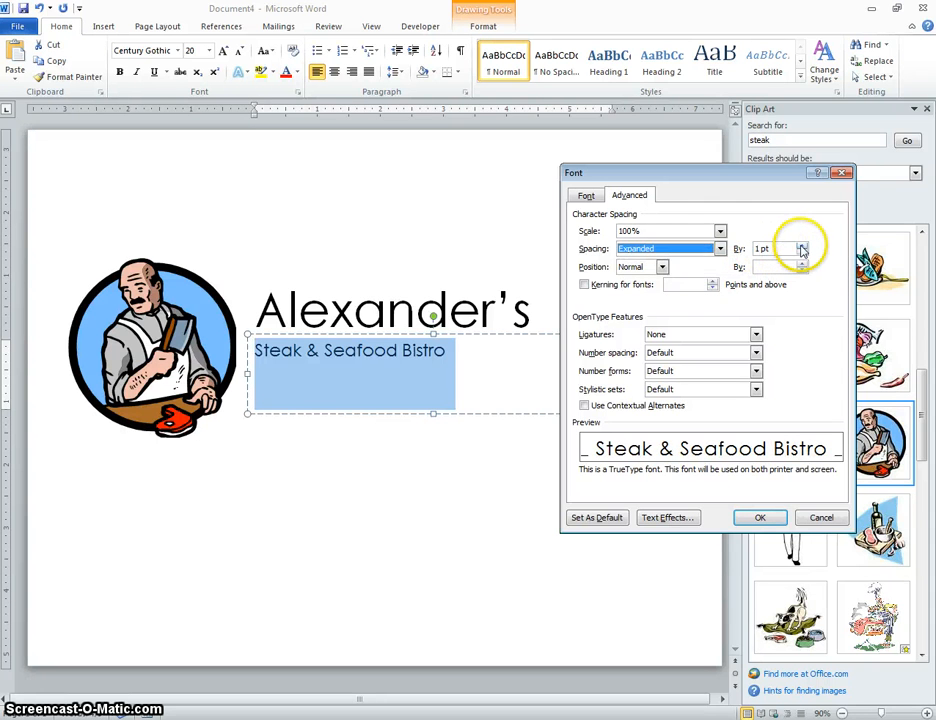
pyautogui.click(801, 246)
pyautogui.click(801, 246)
pyautogui.click(801, 246)
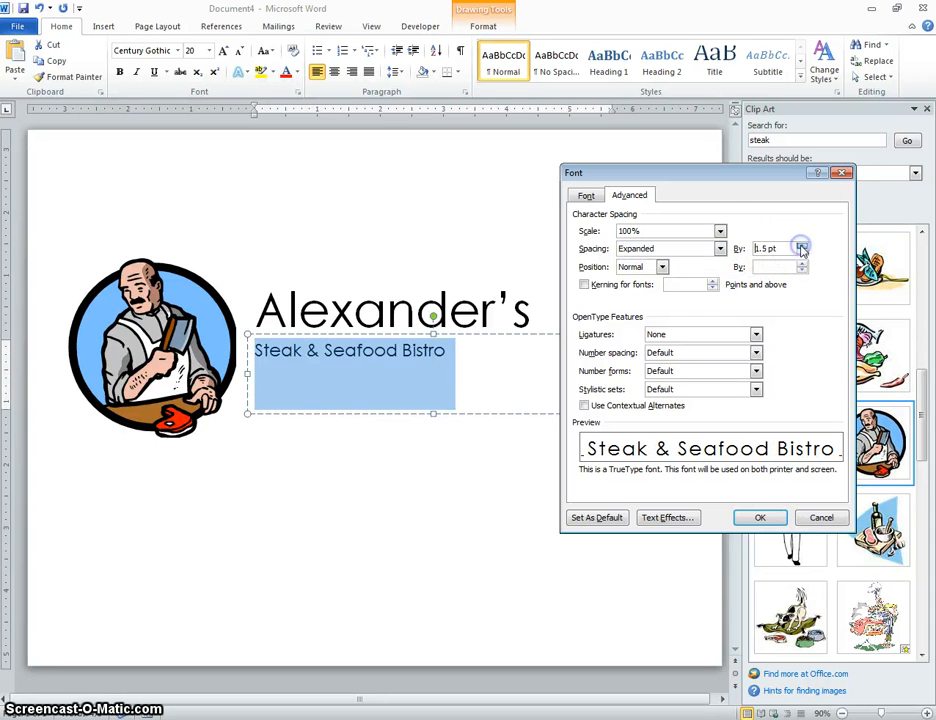
pyautogui.click(801, 246)
pyautogui.click(801, 246)
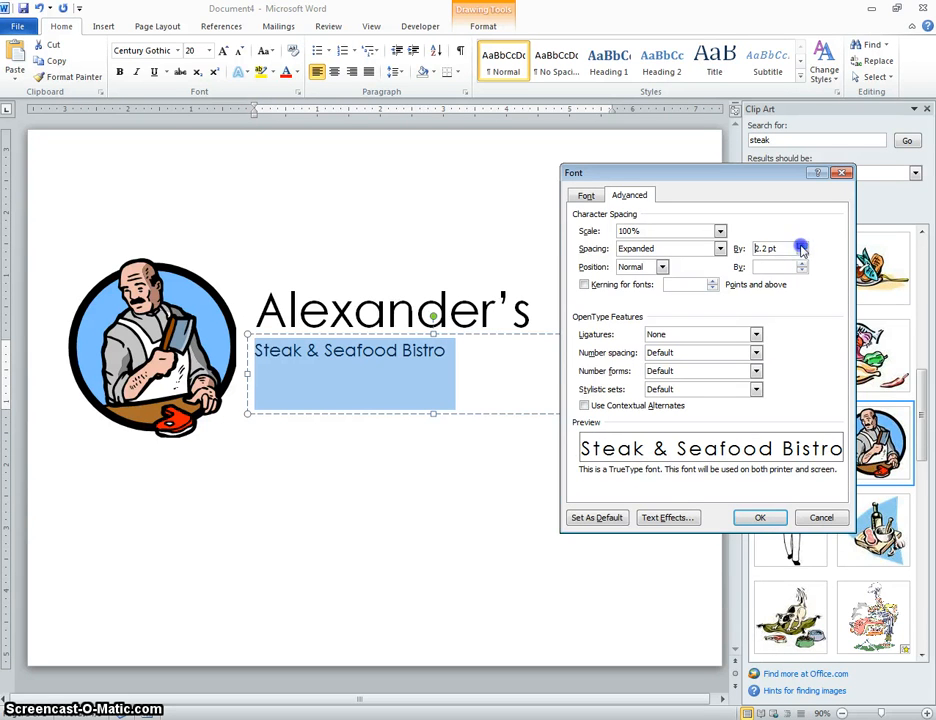
pyautogui.click(801, 246)
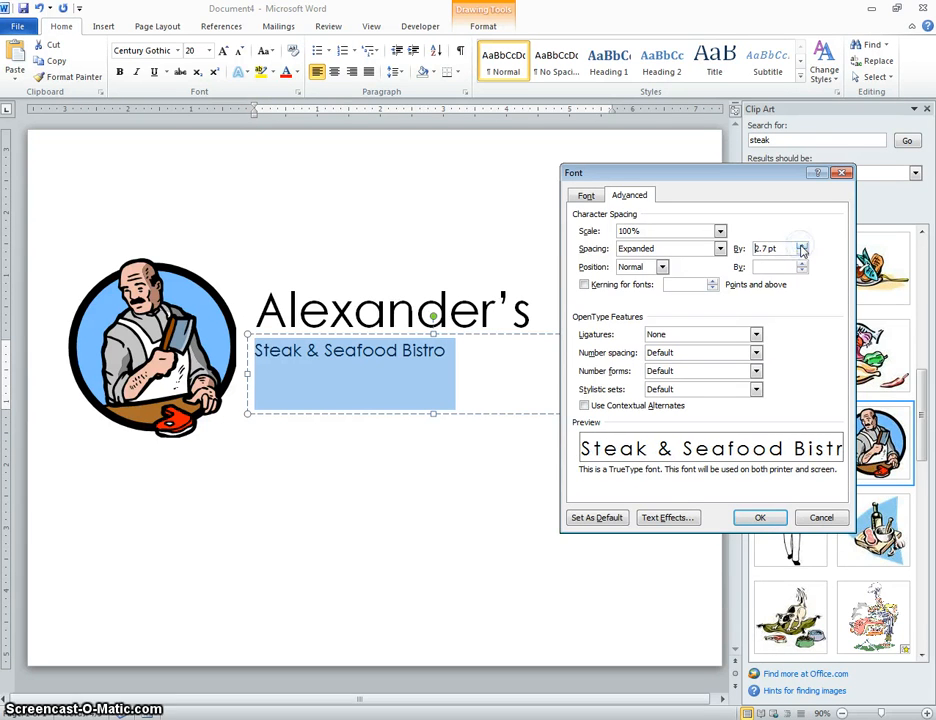
pyautogui.click(758, 516)
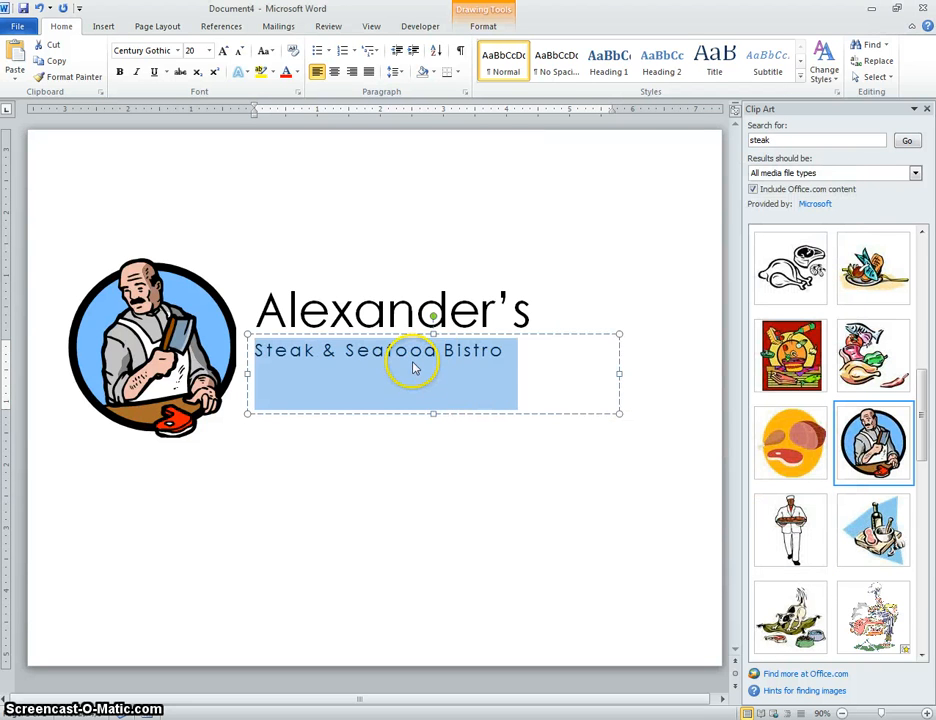
# Nudge the Steak & Seafood Bistro text box slightly to the right beneath Alexander's
pyautogui.click(518, 333)
pyautogui.moveTo(518, 333); pyautogui.dragTo(519, 340)
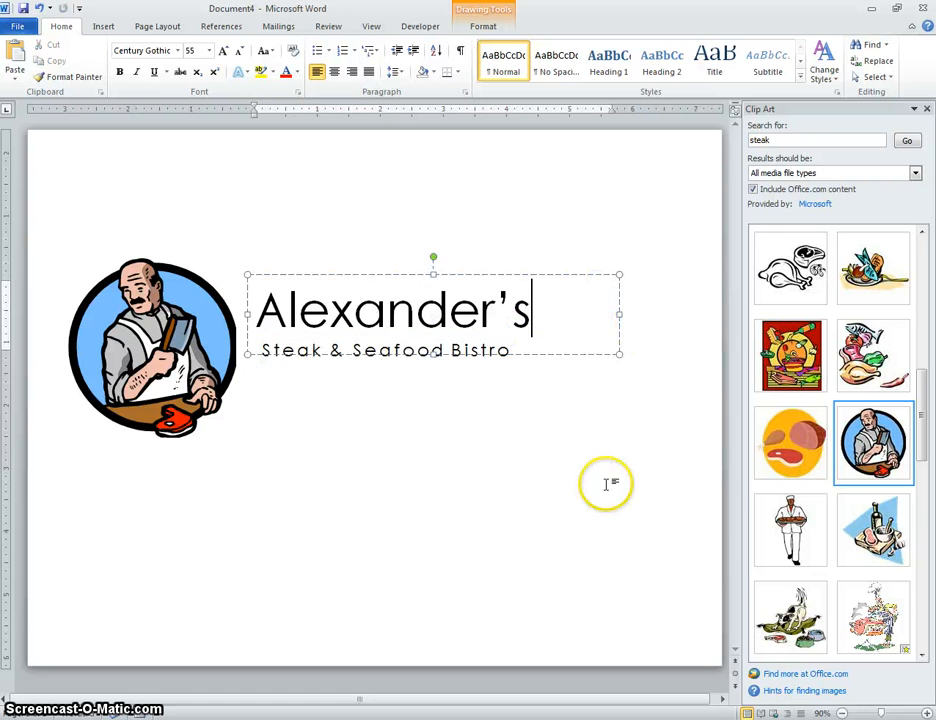
pyautogui.click(580, 583)
# Expand the character spacing of Steak & Seafood Bistro further so the line is nearly as wide as Alexander's
pyautogui.click(445, 355)
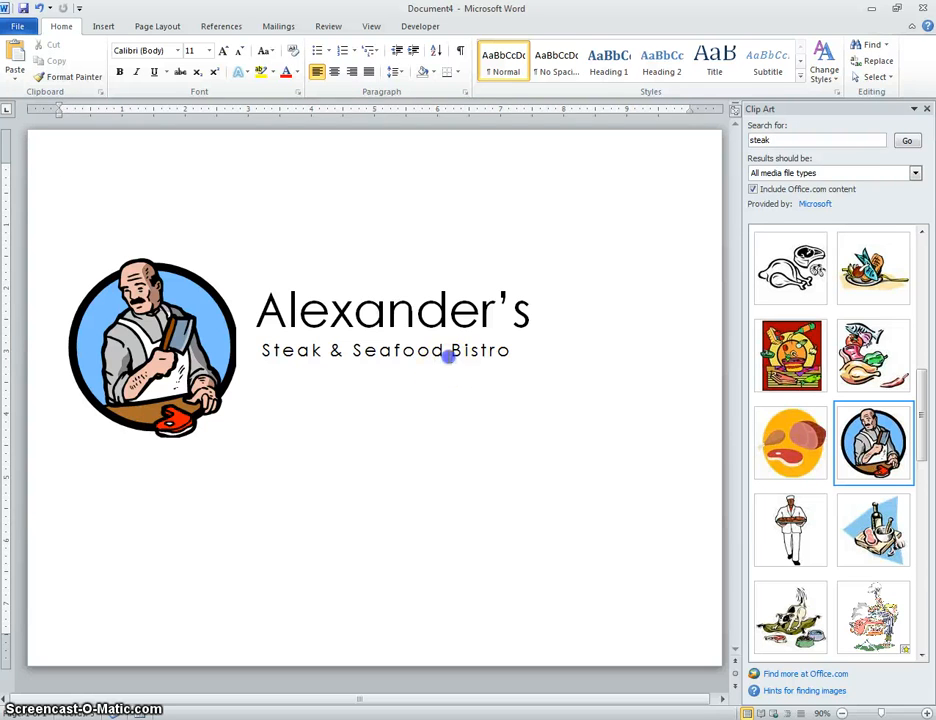
pyautogui.moveTo(518, 353); pyautogui.dragTo(238, 334)
pyautogui.rightClick(300, 352)
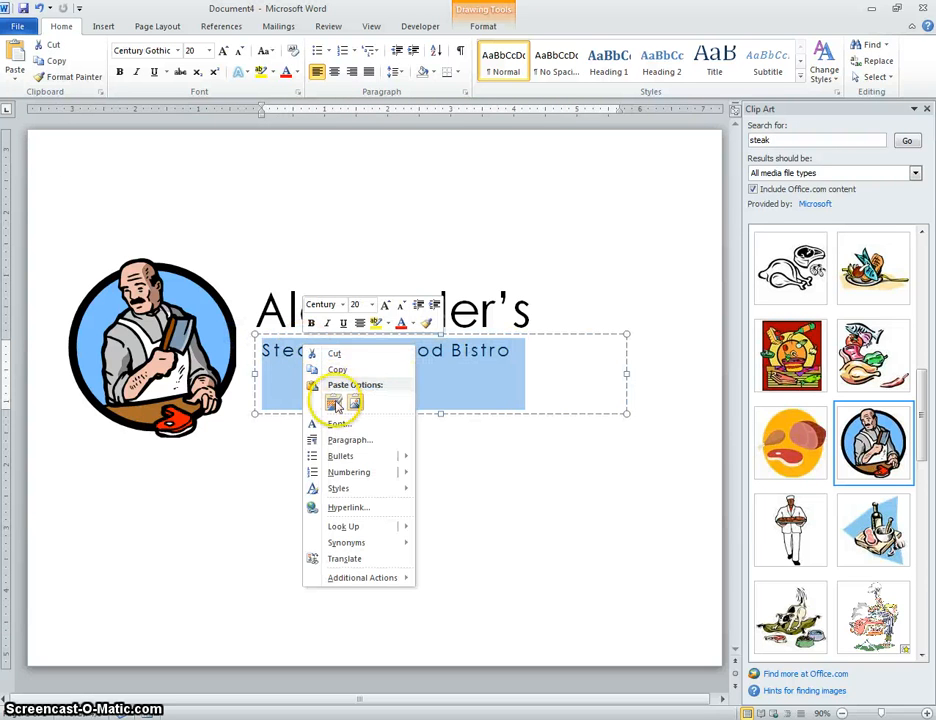
pyautogui.click(338, 420)
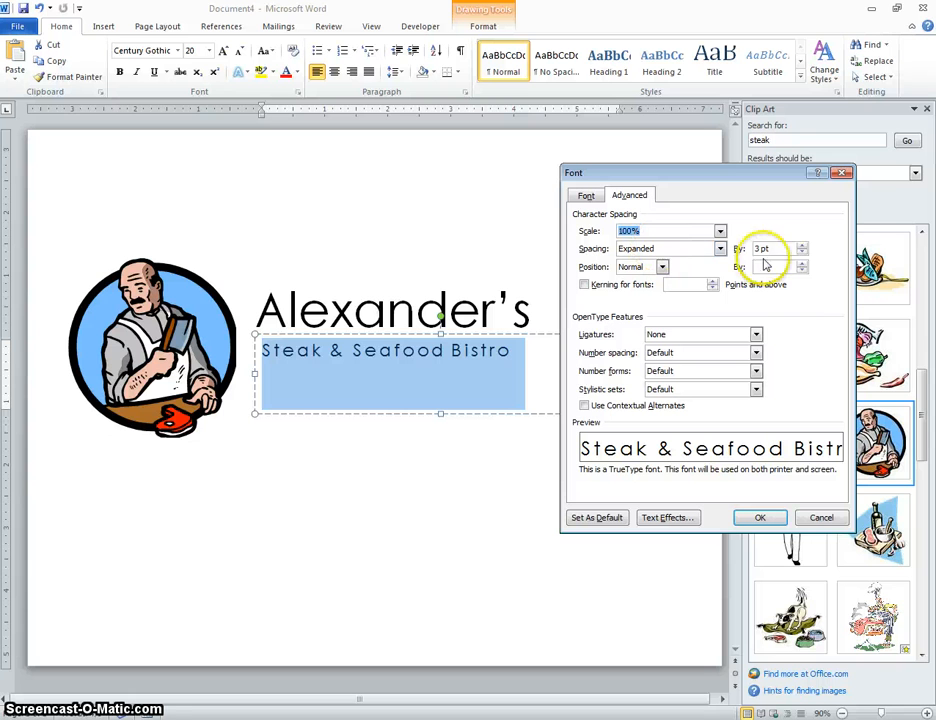
pyautogui.click(802, 246)
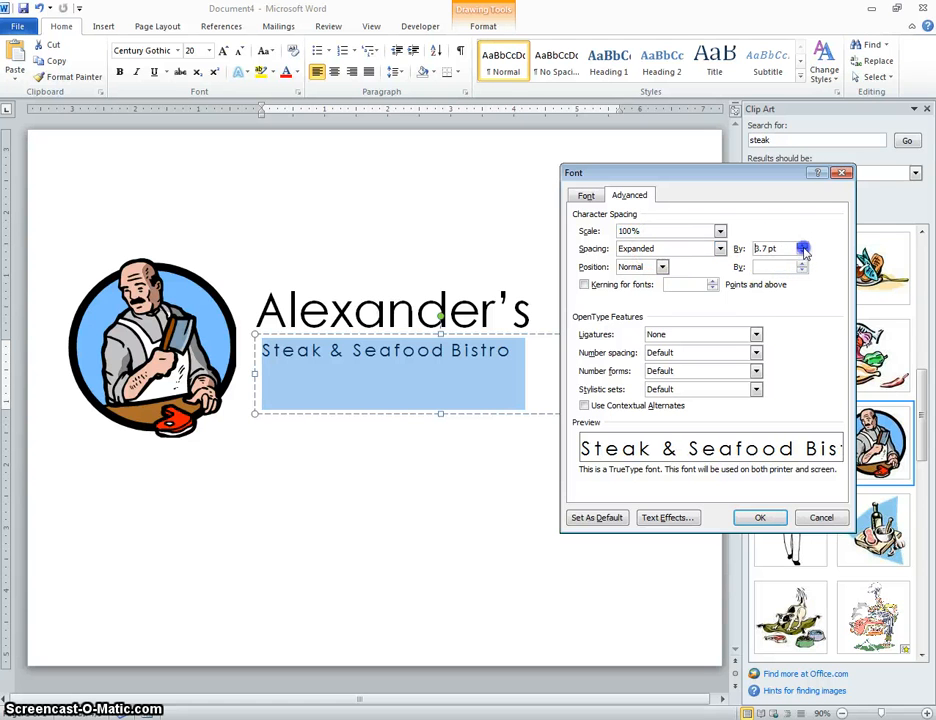
pyautogui.click(755, 517)
# Fine-tune the position of the Steak & Seafood Bistro text box so its text lines up with the left edge of Alexander's
pyautogui.moveTo(526, 330); pyautogui.dragTo(525, 335)
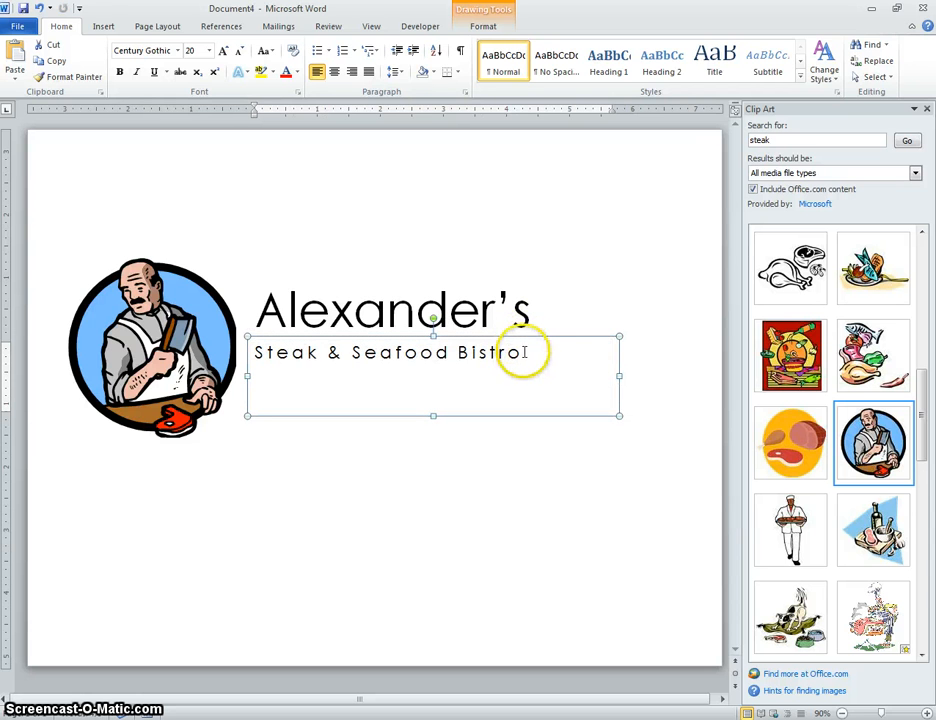
pyautogui.moveTo(541, 337); pyautogui.dragTo(543, 339)
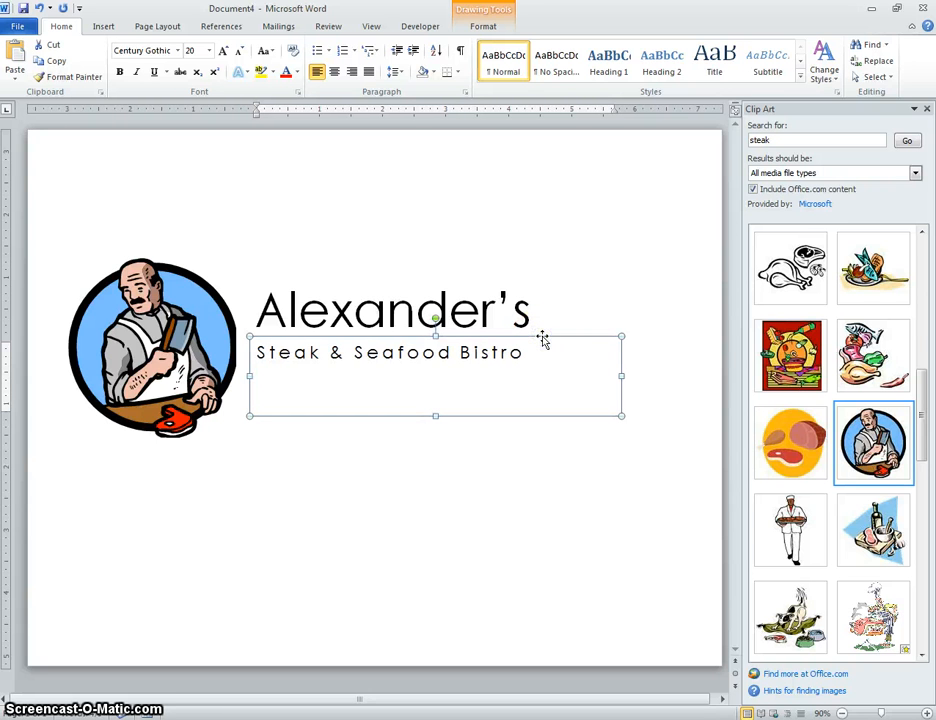
pyautogui.click(503, 432)
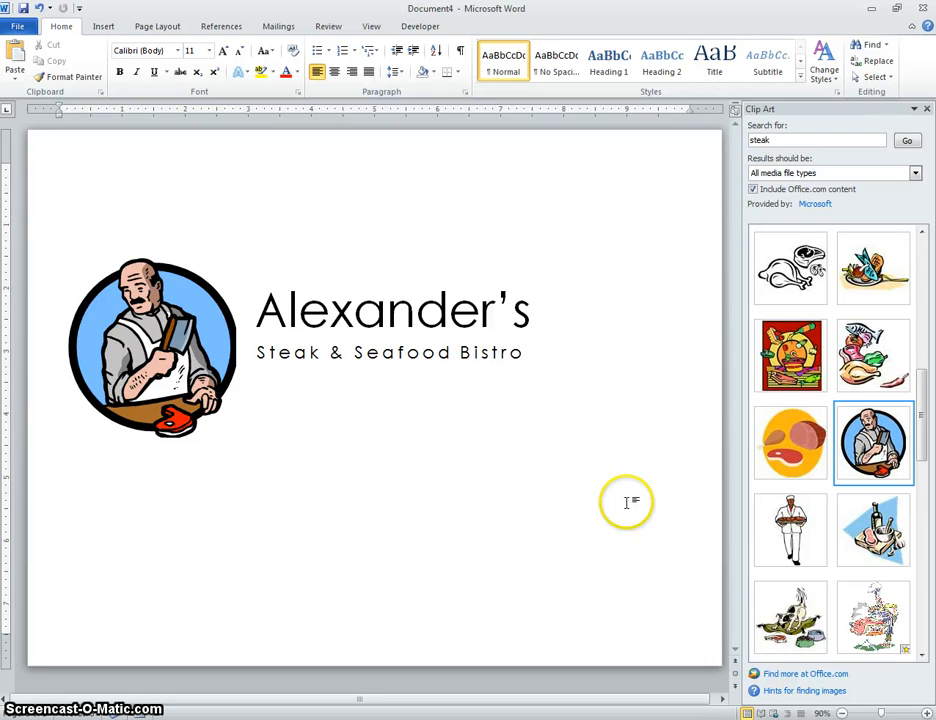
# Expand the character spacing of the Alexander's text by 1.5 pt
pyautogui.click(472, 317)
pyautogui.moveTo(543, 315); pyautogui.dragTo(240, 310)
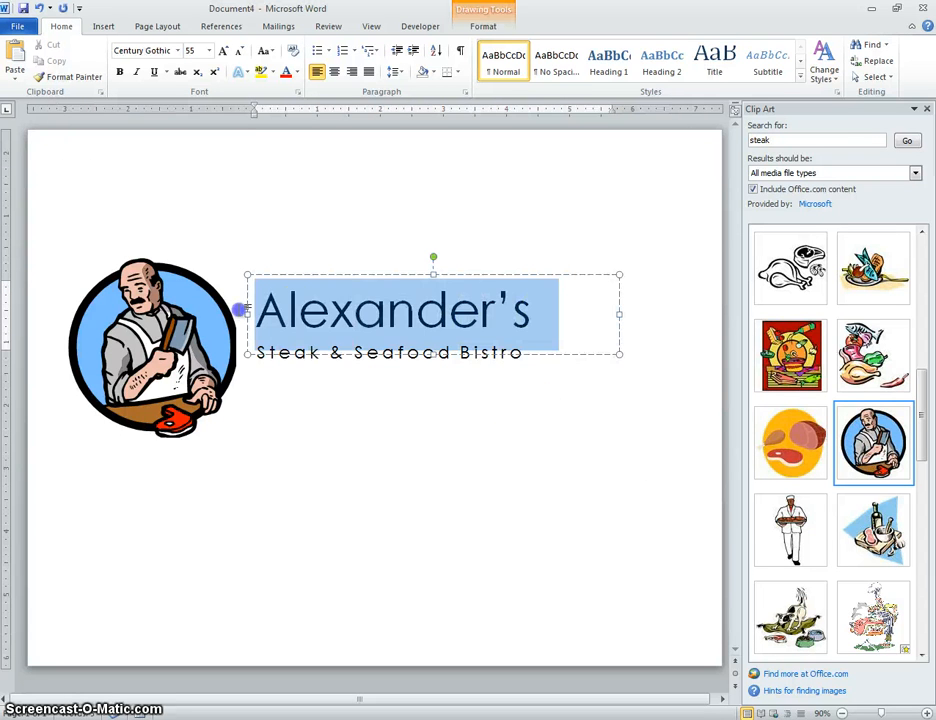
pyautogui.rightClick(296, 305)
pyautogui.click(334, 392)
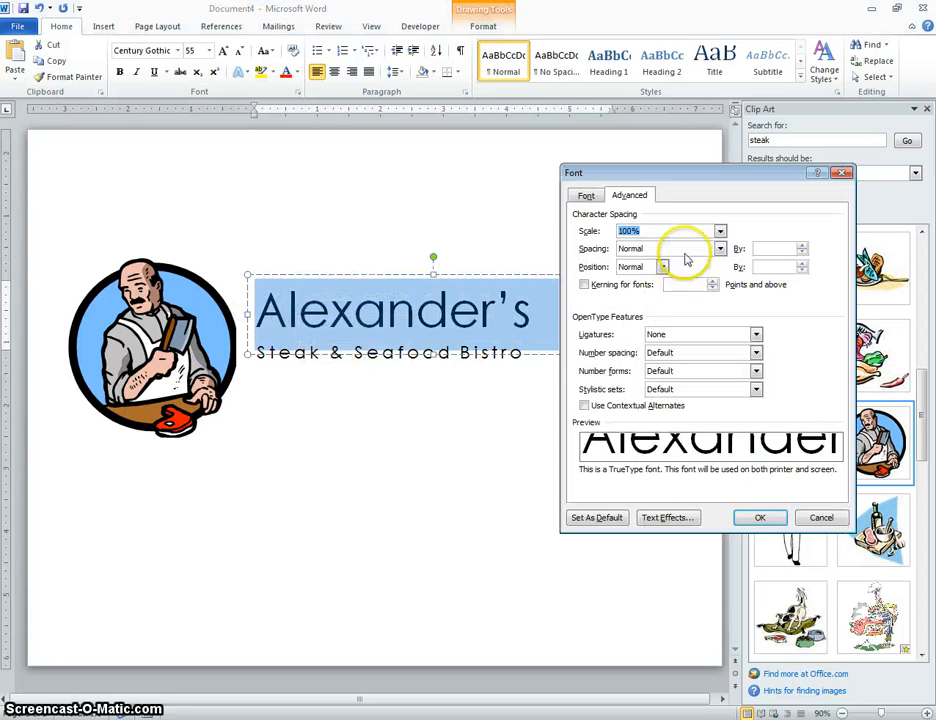
pyautogui.click(720, 248)
pyautogui.click(708, 267)
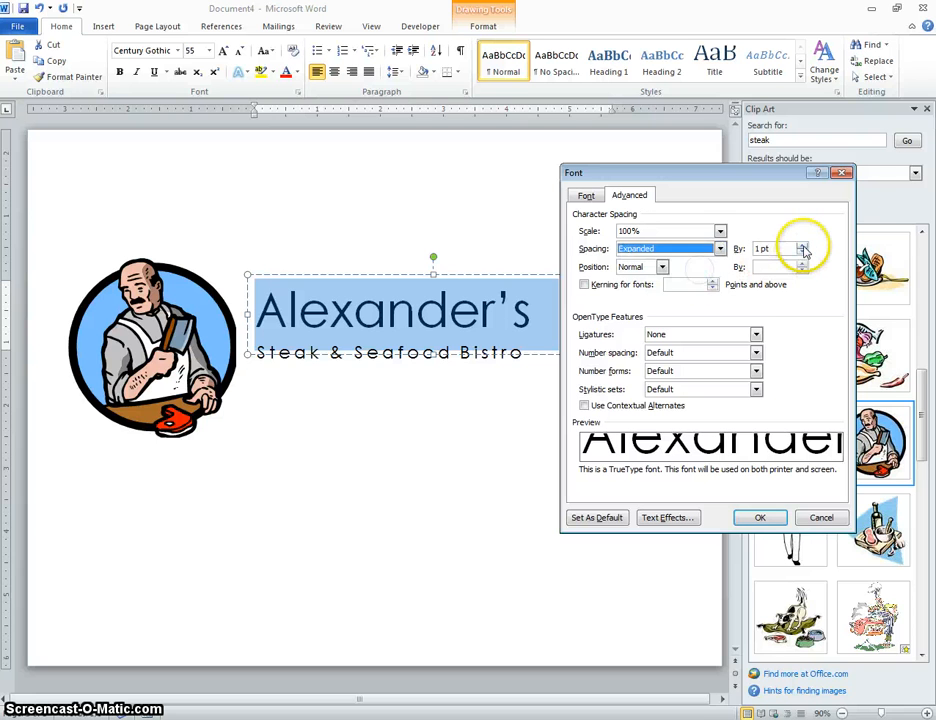
pyautogui.click(802, 246)
pyautogui.click(750, 510)
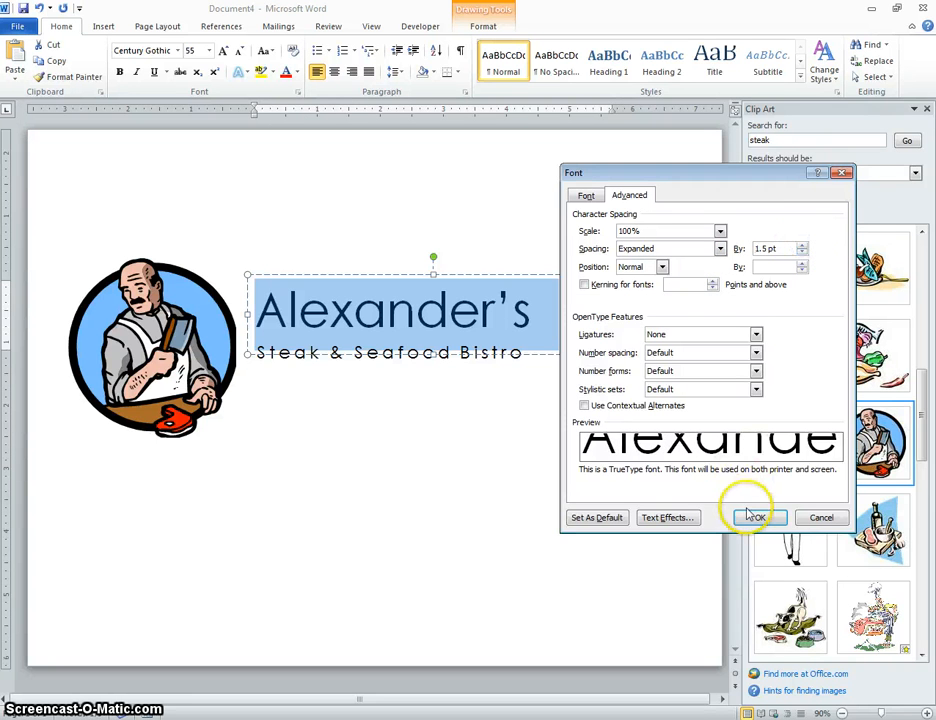
# Increase the expanded character spacing of the Steak & Seafood Bistro text to 4.5 pt
pyautogui.click(490, 357)
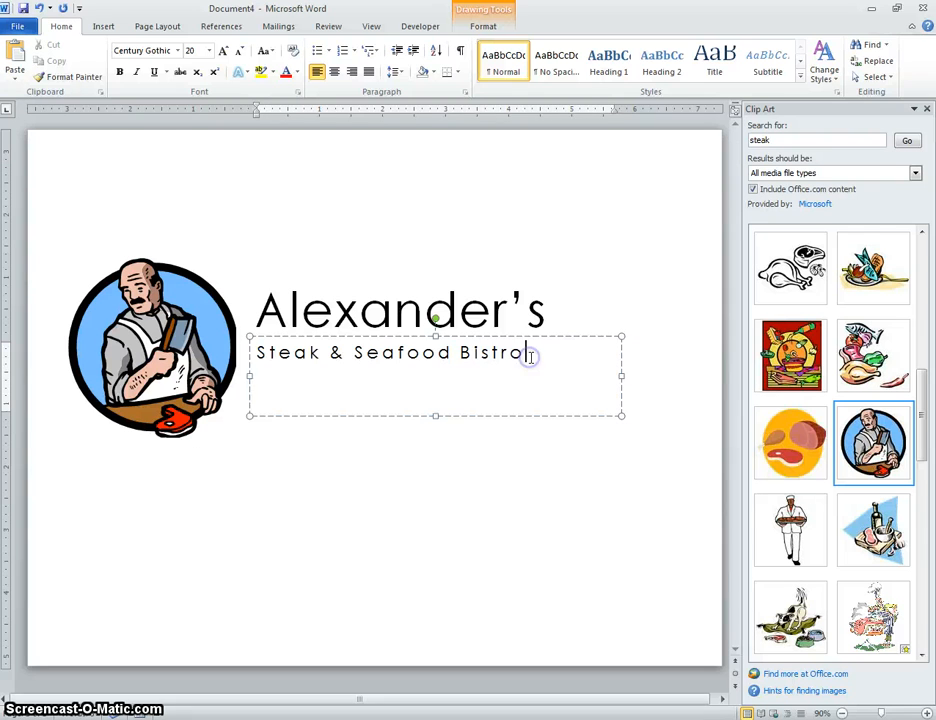
pyautogui.moveTo(531, 352); pyautogui.dragTo(282, 330)
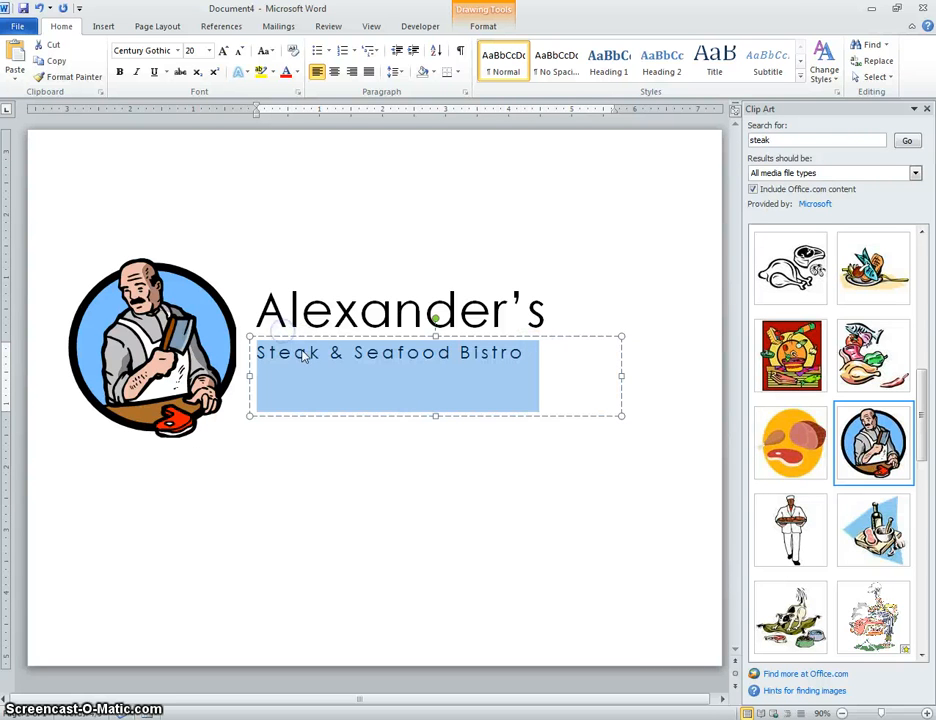
pyautogui.rightClick(305, 353)
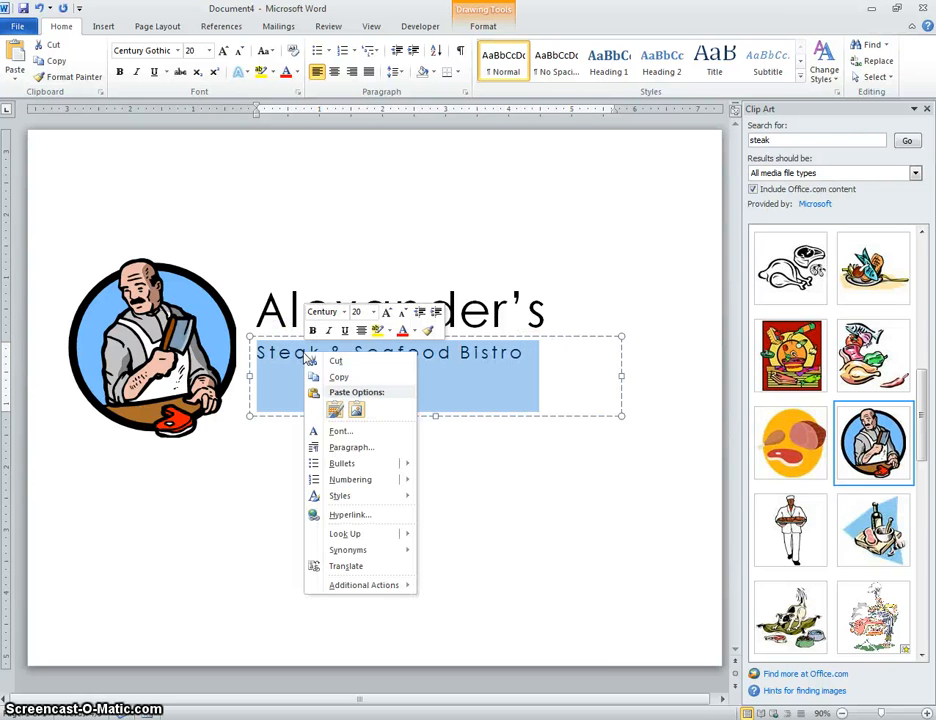
pyautogui.click(342, 432)
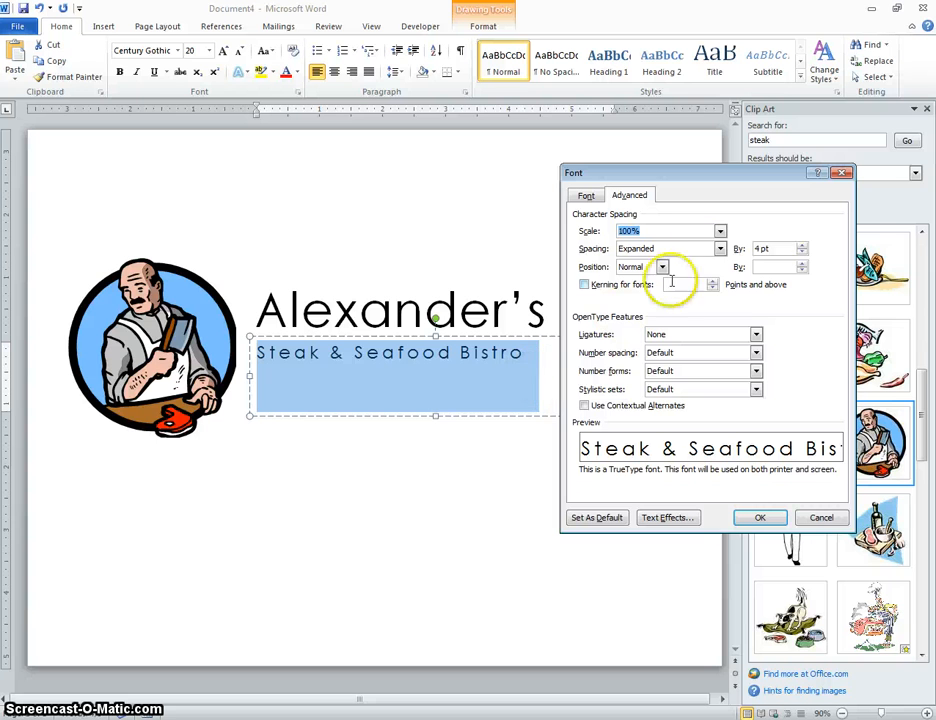
pyautogui.click(801, 247)
pyautogui.click(801, 247)
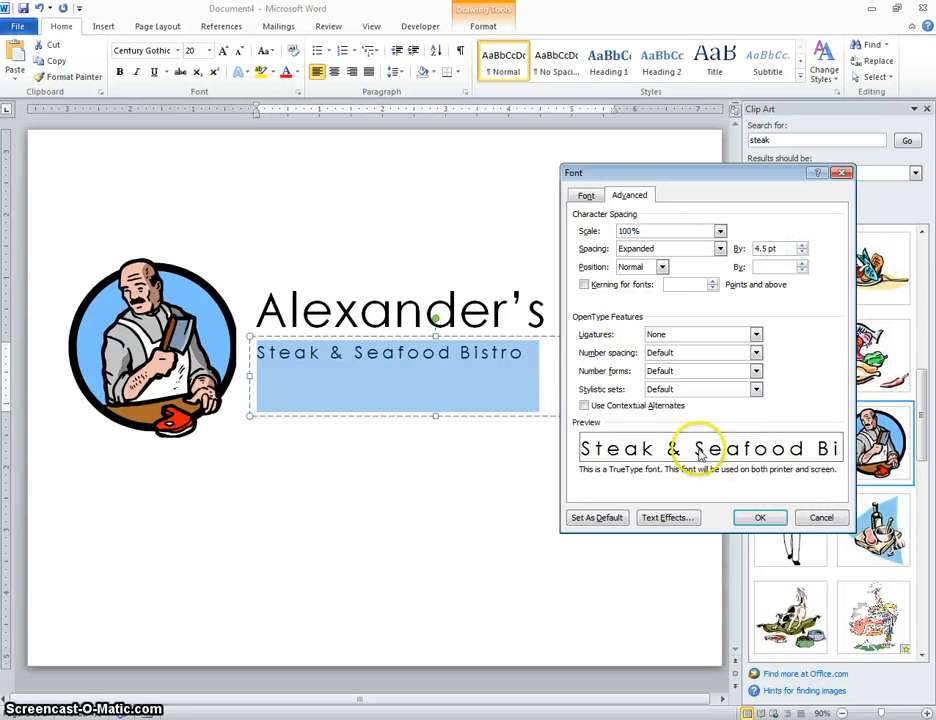
pyautogui.click(760, 517)
pyautogui.click(620, 497)
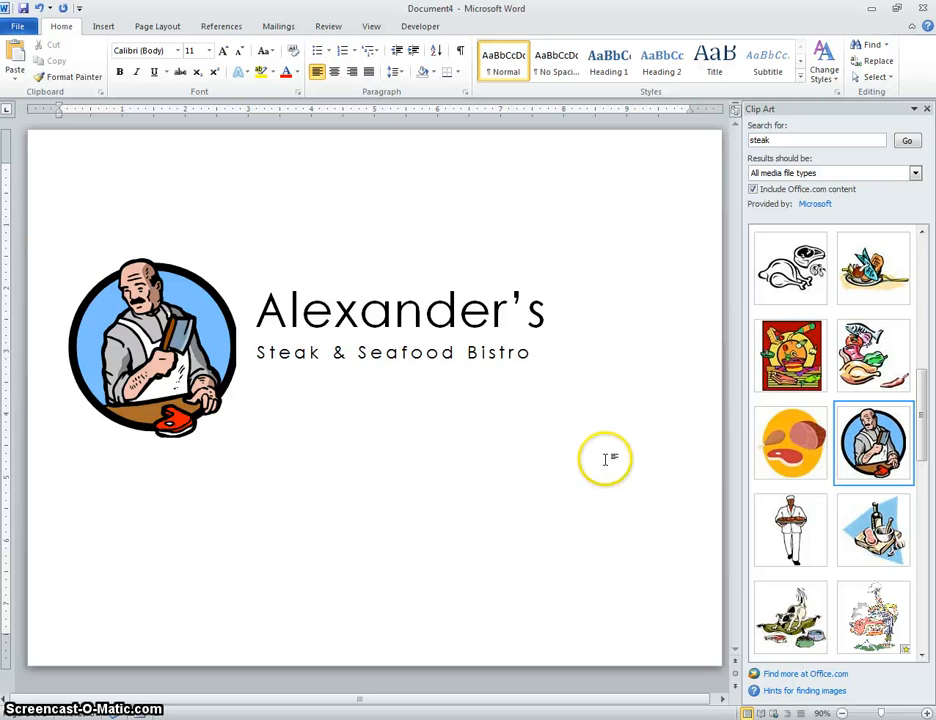
# Shrink the chef picture and place it close beside the two text lines
pyautogui.click(232, 415)
pyautogui.moveTo(238, 440); pyautogui.dragTo(210, 357)
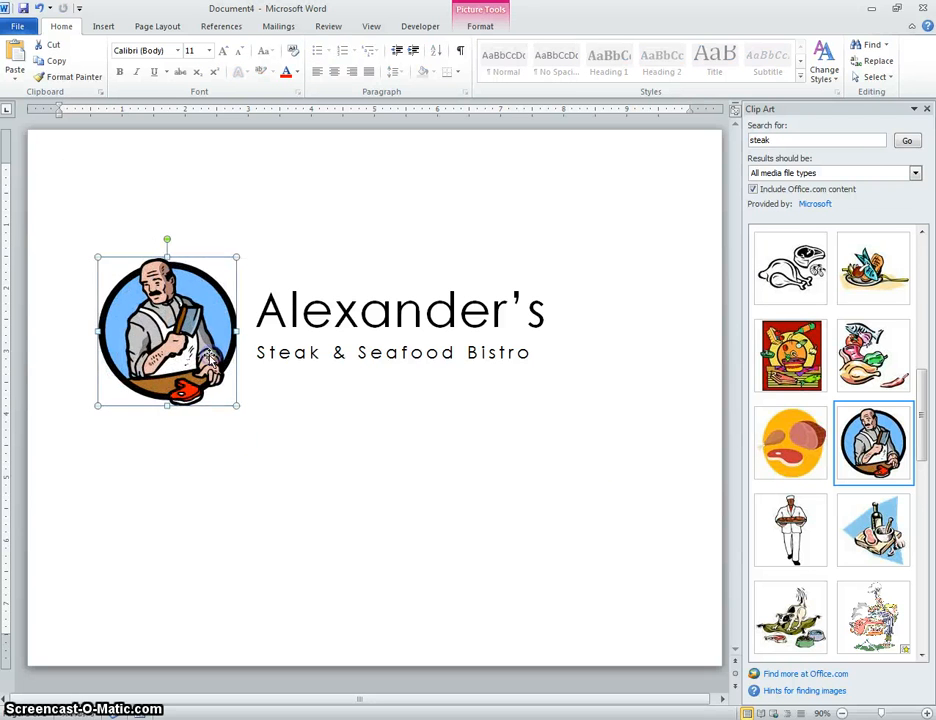
pyautogui.click(401, 398)
pyautogui.click(400, 211)
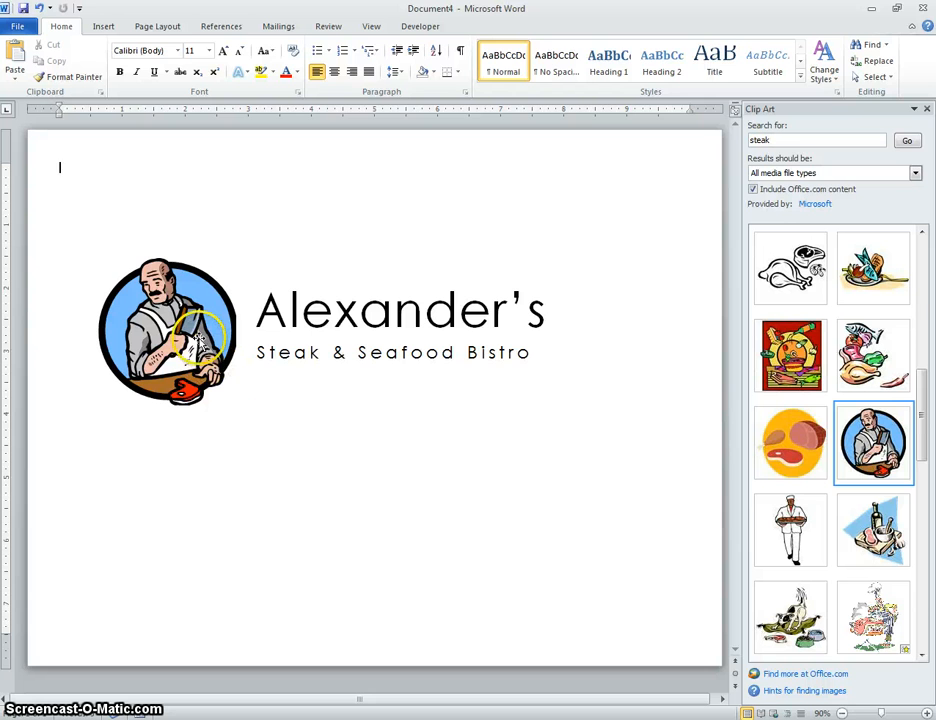
# Select the chef picture and both text boxes together and nudge them slightly to the right
pyautogui.click(199, 338)
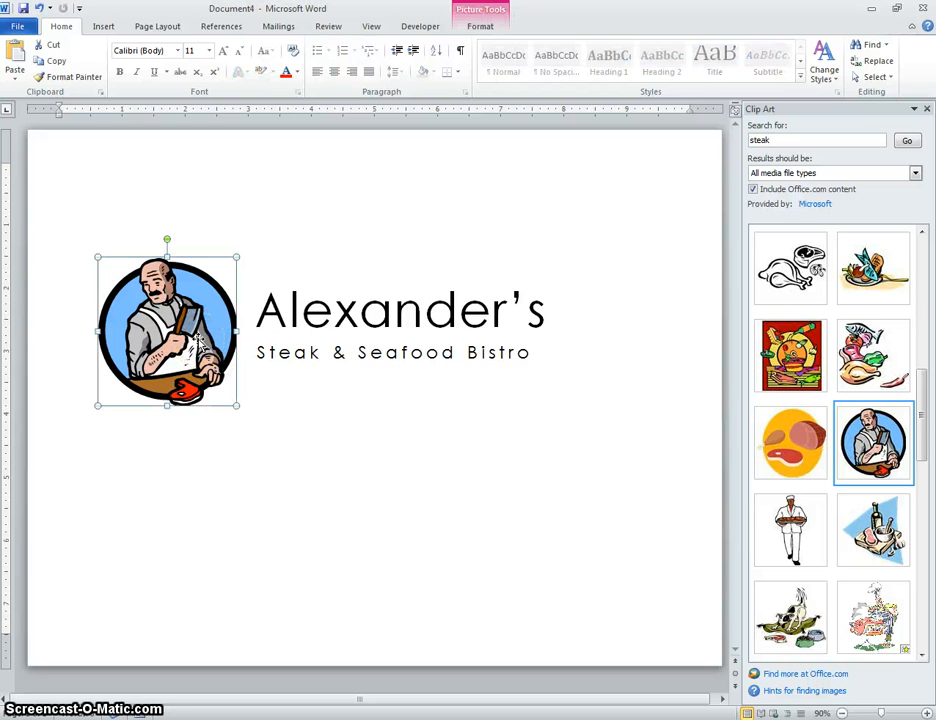
pyautogui.keyDown('shift'); pyautogui.click(292, 317); pyautogui.keyUp('shift')
pyautogui.keyDown('shift'); pyautogui.click(352, 366); pyautogui.keyUp('shift')
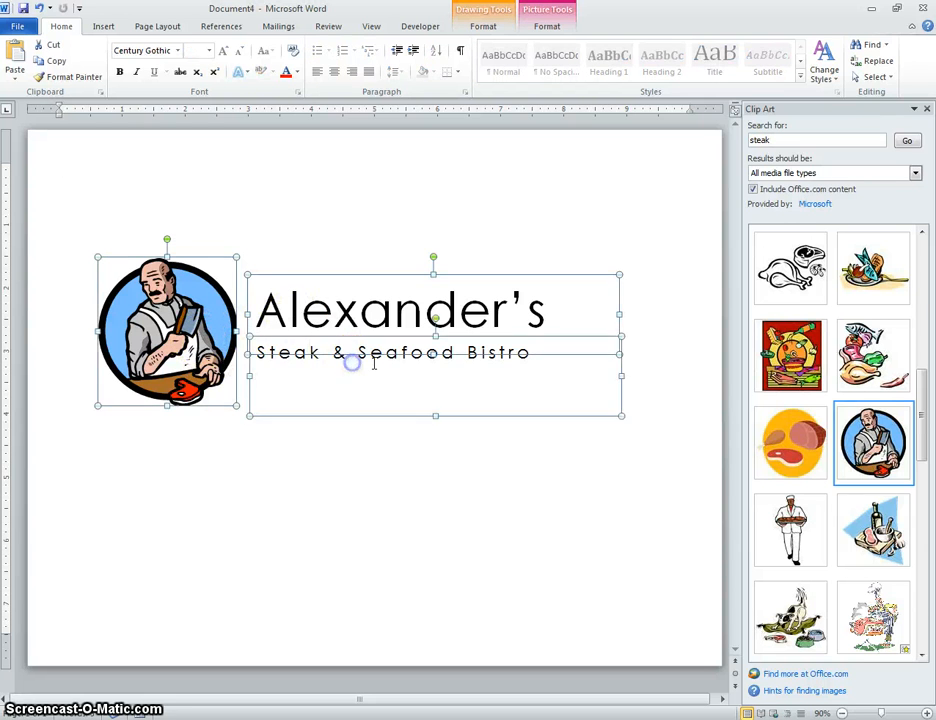
pyautogui.moveTo(457, 308); pyautogui.dragTo(464, 308)
pyautogui.click(441, 288)
# Reselect the chef picture with both text boxes and move the whole logo down towards the middle of the page
pyautogui.click(236, 345)
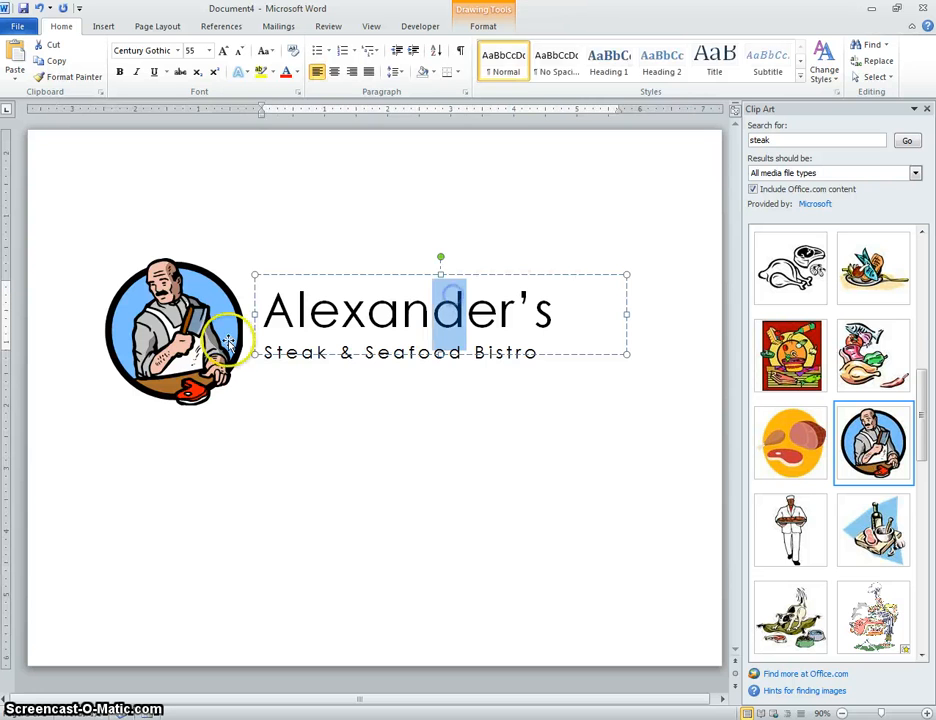
pyautogui.keyDown('shift'); pyautogui.click(313, 355); pyautogui.keyUp('shift')
pyautogui.keyDown('shift'); pyautogui.click(314, 310); pyautogui.keyUp('shift')
pyautogui.click(316, 310)
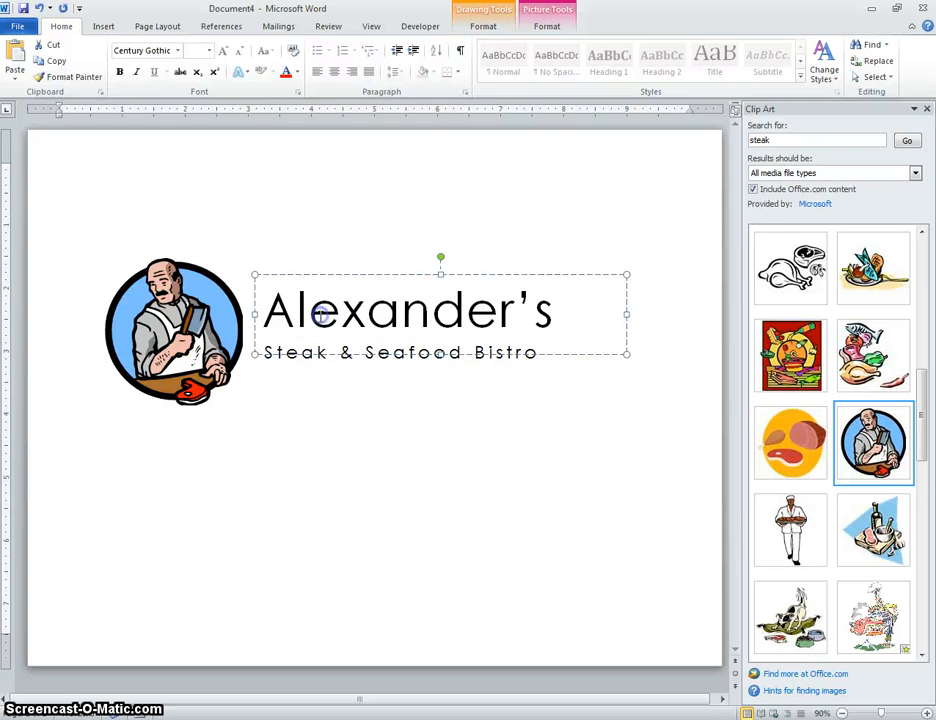
pyautogui.keyDown('shift'); pyautogui.click(174, 357); pyautogui.keyUp('shift')
pyautogui.keyDown('shift'); pyautogui.click(318, 360); pyautogui.keyUp('shift')
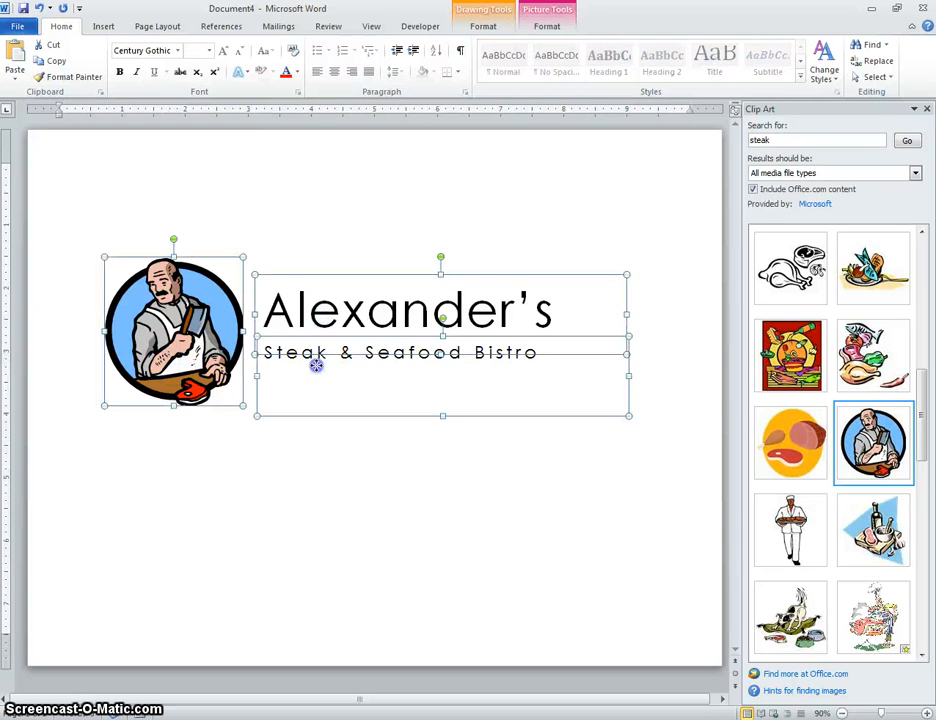
pyautogui.moveTo(316, 365); pyautogui.dragTo(330, 424)
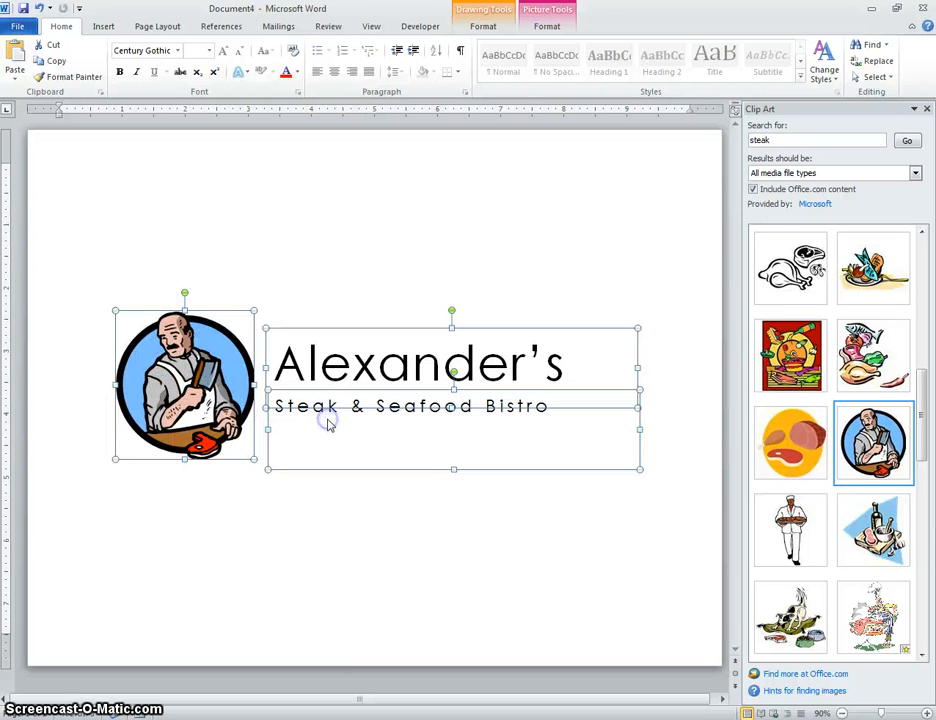
pyautogui.click(192, 476)
pyautogui.click(489, 567)
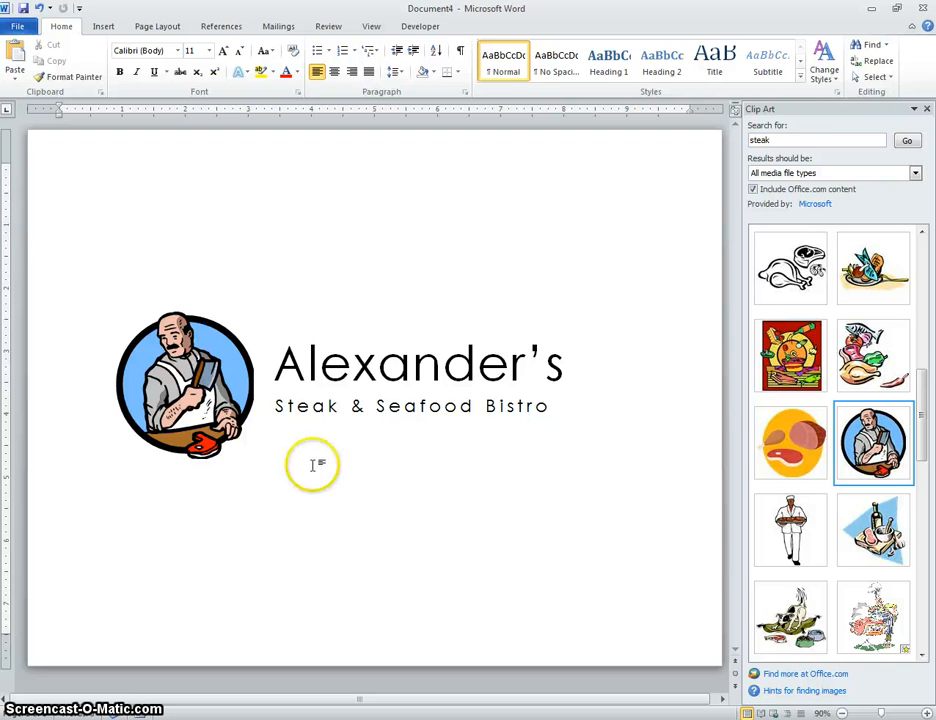
# Duplicate the Alexander's text box and place the copy above the logo near the top of the page
pyautogui.click(301, 350)
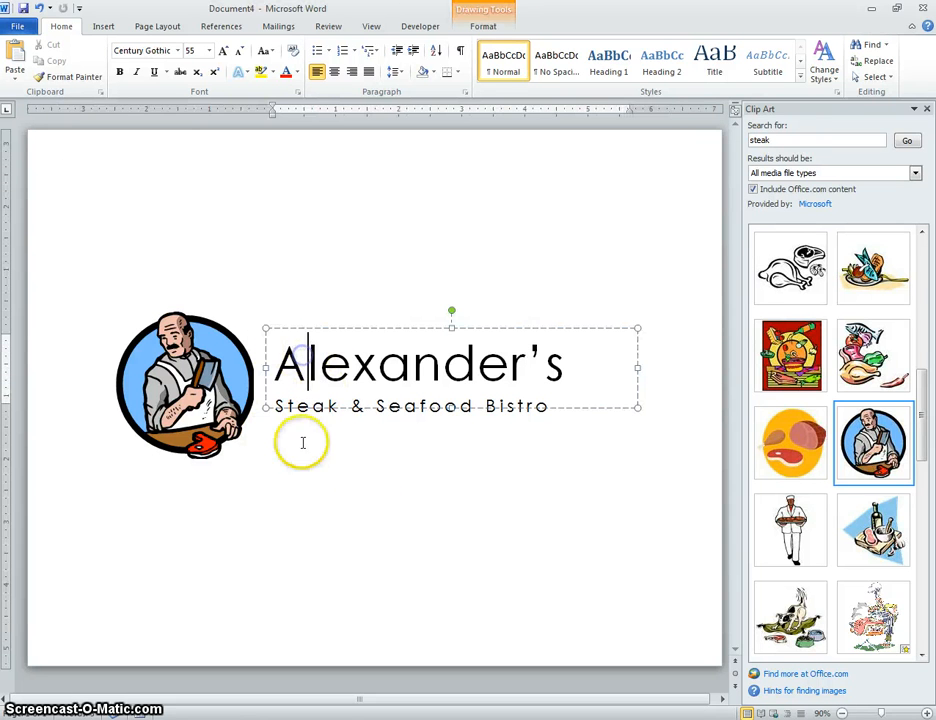
pyautogui.rightClick(423, 330)
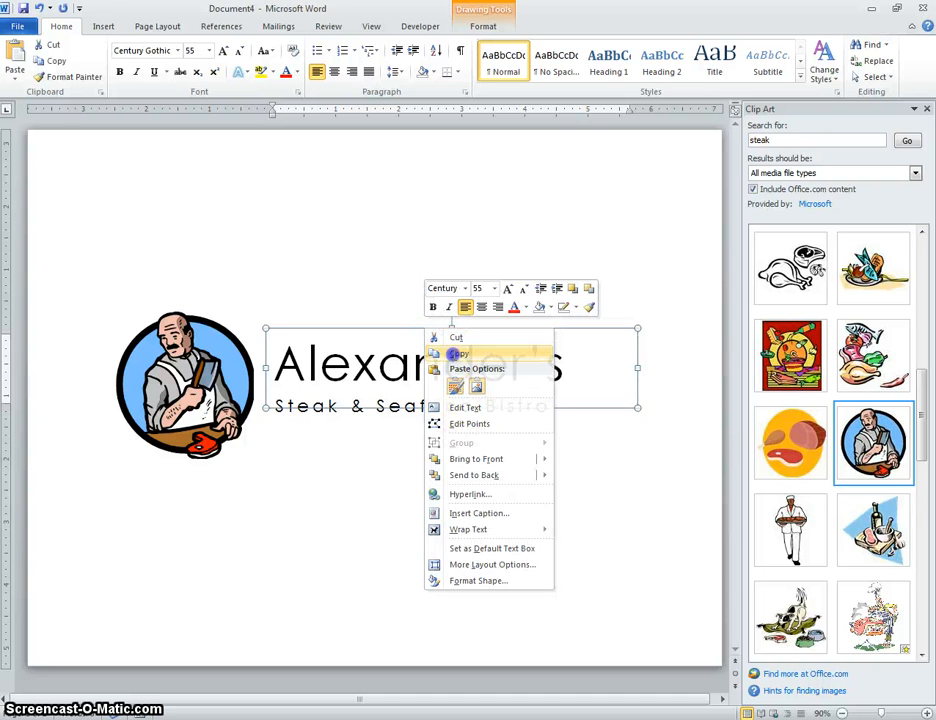
pyautogui.click(458, 350)
pyautogui.click(391, 515)
pyautogui.rightClick(384, 182)
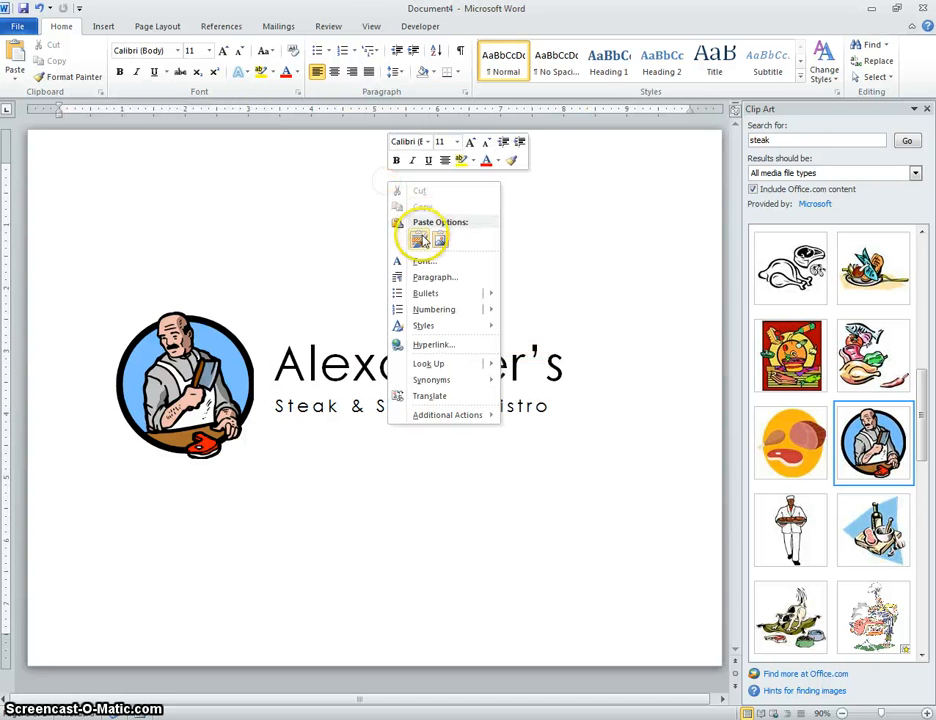
pyautogui.click(420, 238)
pyautogui.moveTo(479, 340); pyautogui.dragTo(469, 155)
# Replace the text in the copied box with Stephen's
pyautogui.click(305, 190)
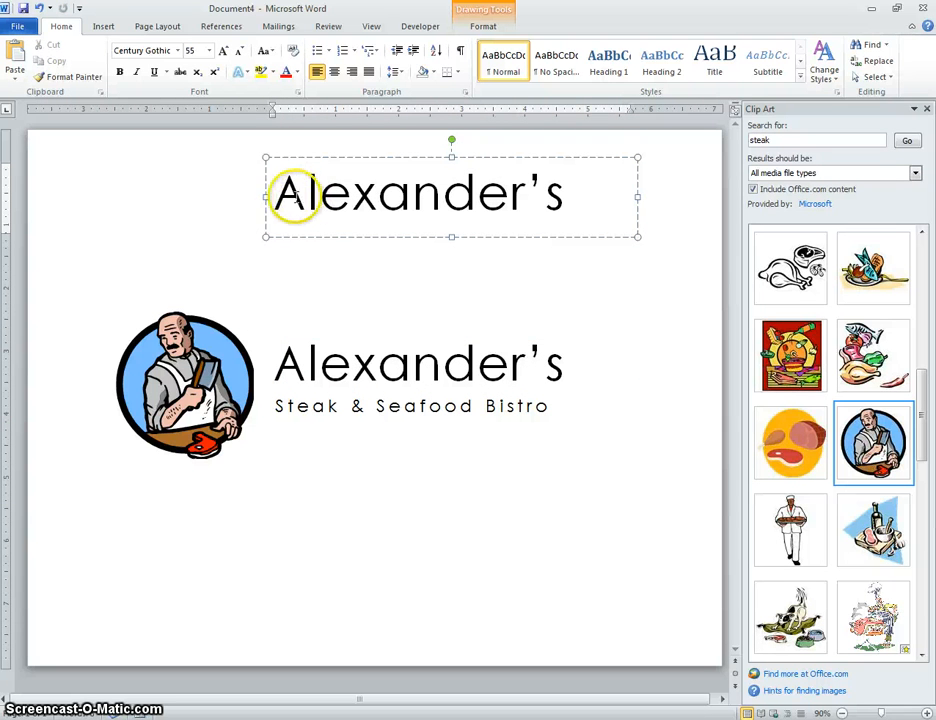
pyautogui.moveTo(278, 195); pyautogui.dragTo(578, 193)
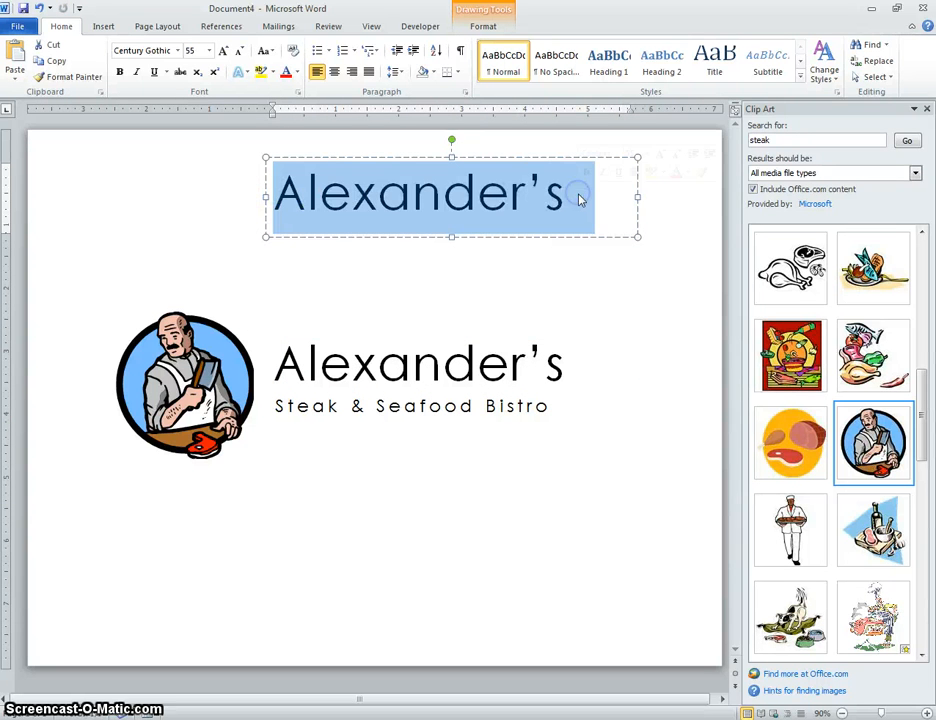
pyautogui.write('Stephen')
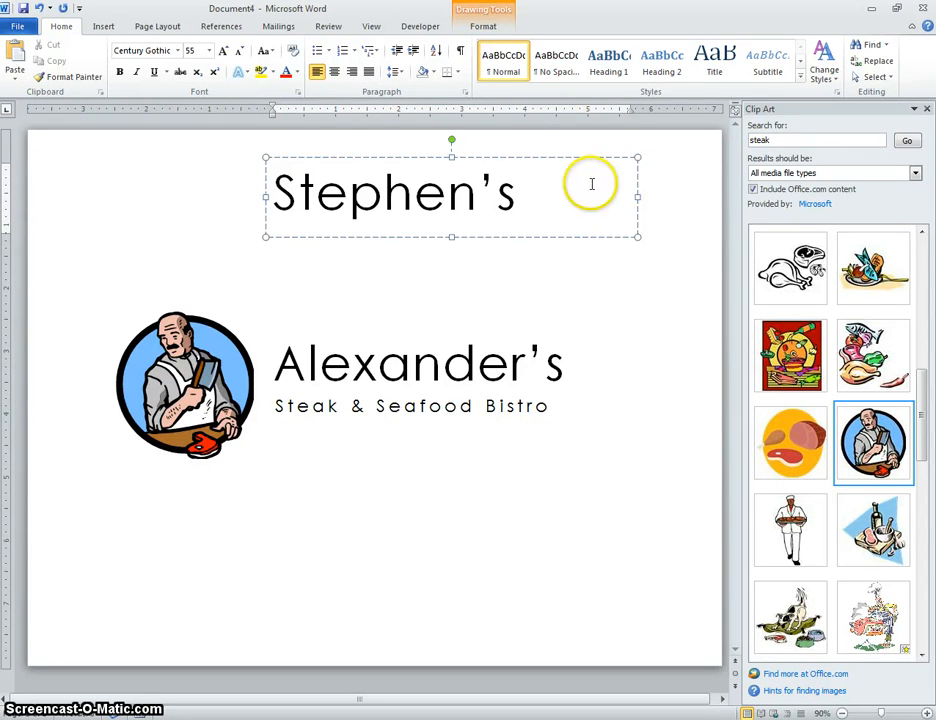
pyautogui.moveTo(300, 194); pyautogui.dragTo(518, 197)
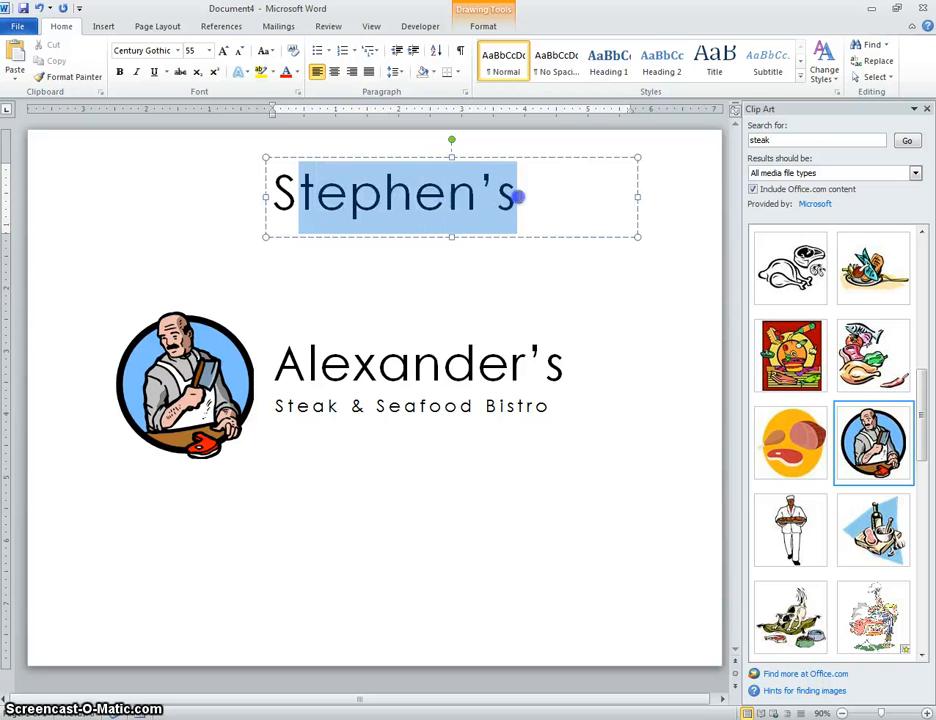
pyautogui.rightClick(421, 200)
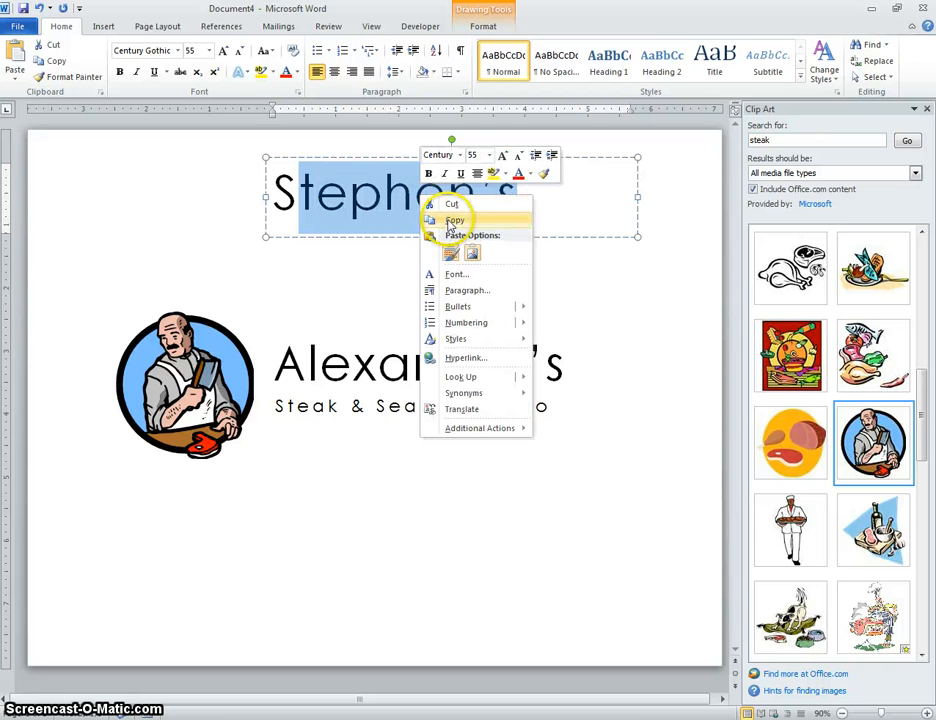
pyautogui.click(448, 207)
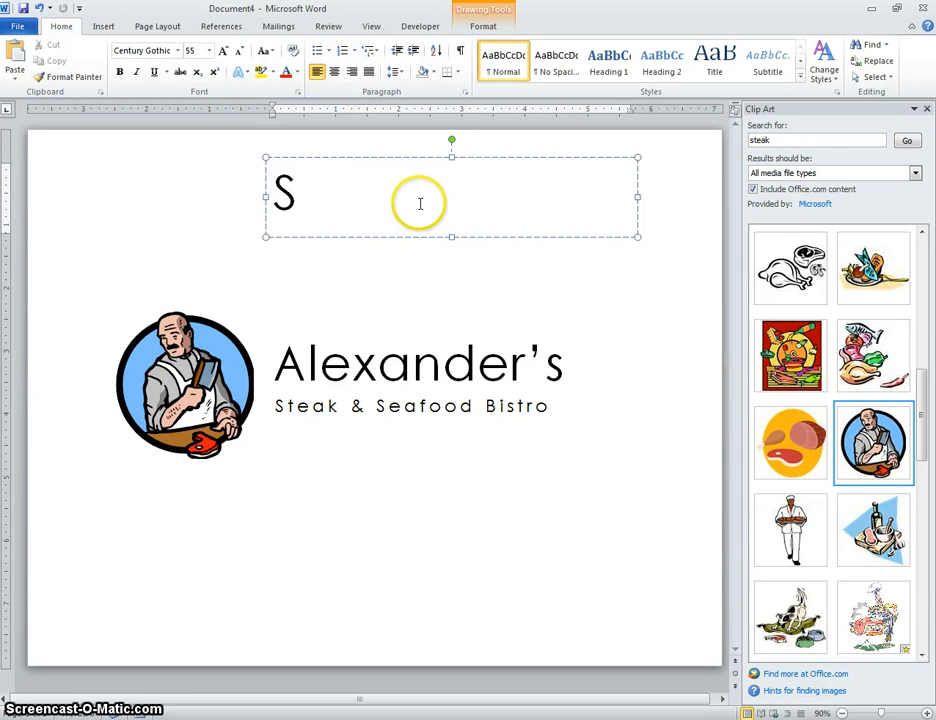
pyautogui.hotkey('ctrl', 'z')
# Duplicate the Stephen's text box and place the copy between the original and the Alexander's logo
pyautogui.click(547, 236)
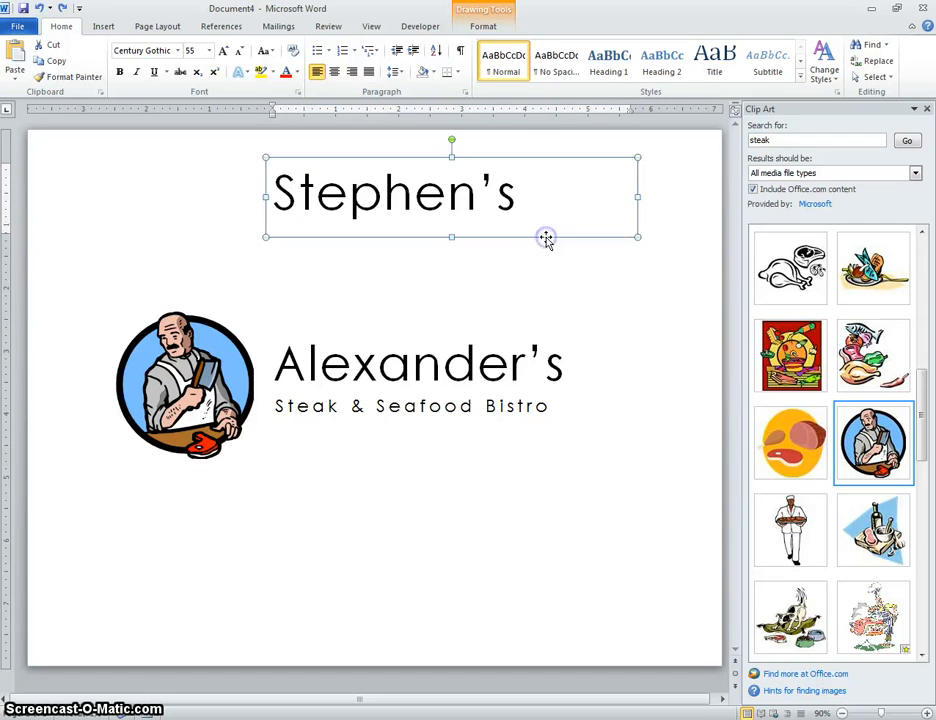
pyautogui.rightClick(548, 240)
pyautogui.click(570, 262)
pyautogui.rightClick(541, 285)
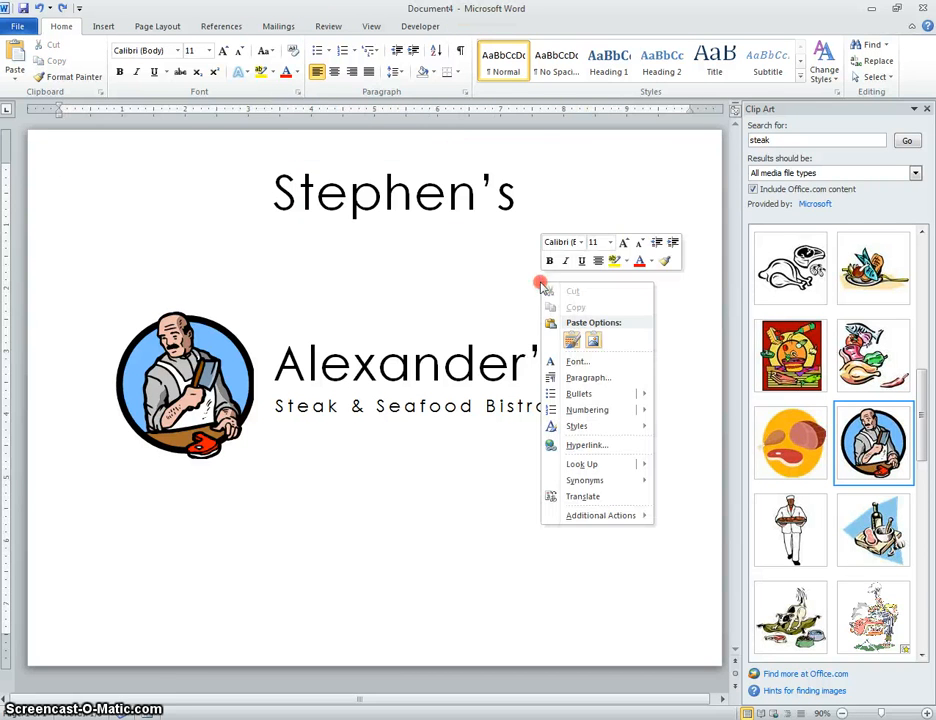
pyautogui.click(572, 339)
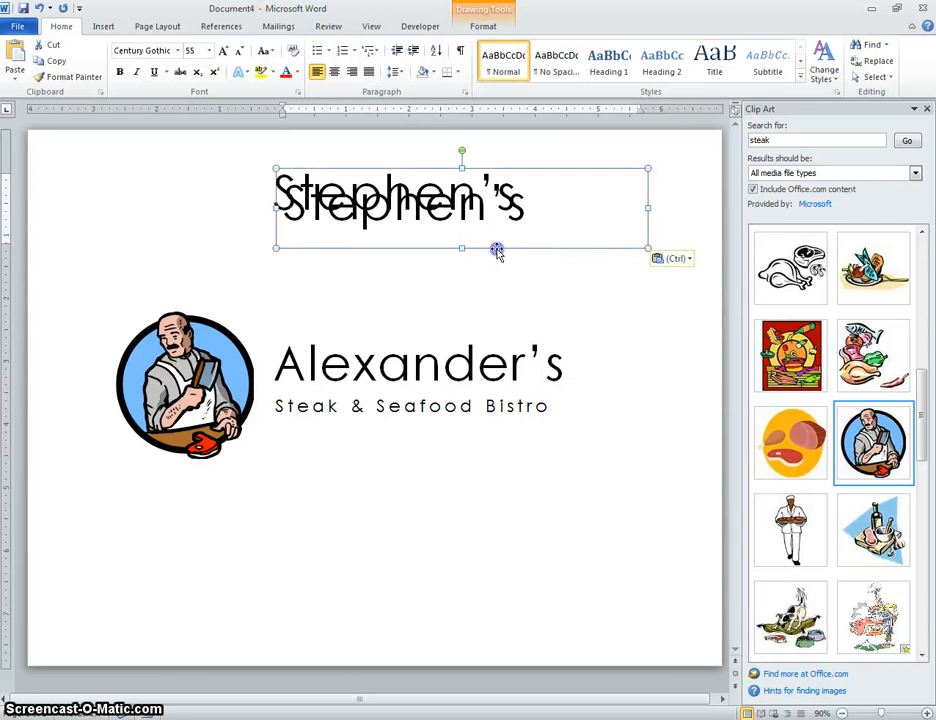
pyautogui.moveTo(497, 251); pyautogui.dragTo(512, 320)
# Delete every letter after the S in the upper Stephen's text box
pyautogui.click(314, 198)
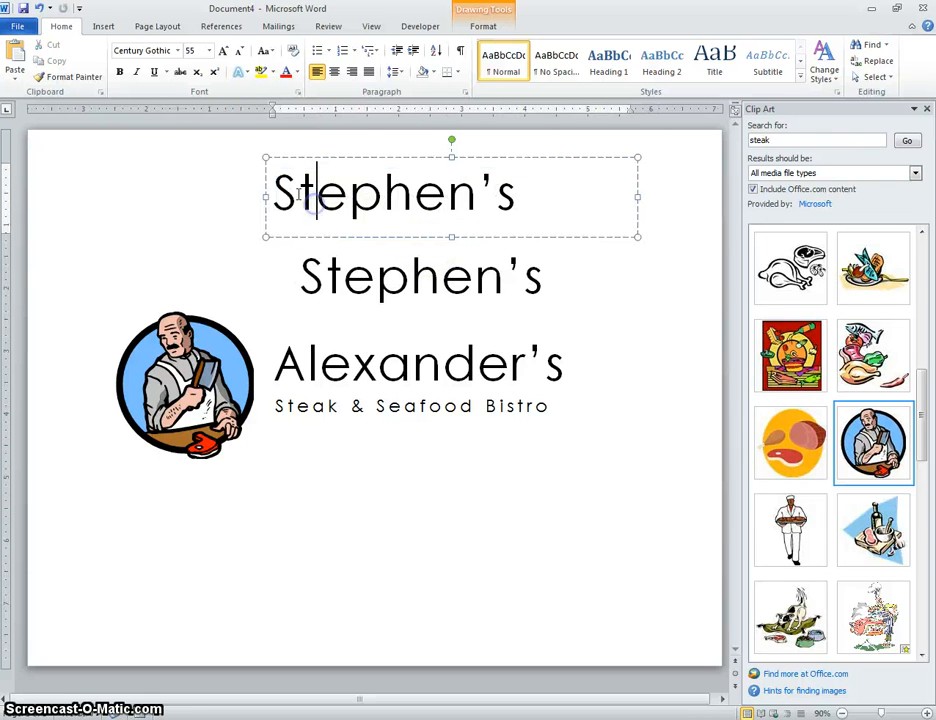
pyautogui.moveTo(298, 195); pyautogui.dragTo(519, 199)
pyautogui.press('BackSpace')
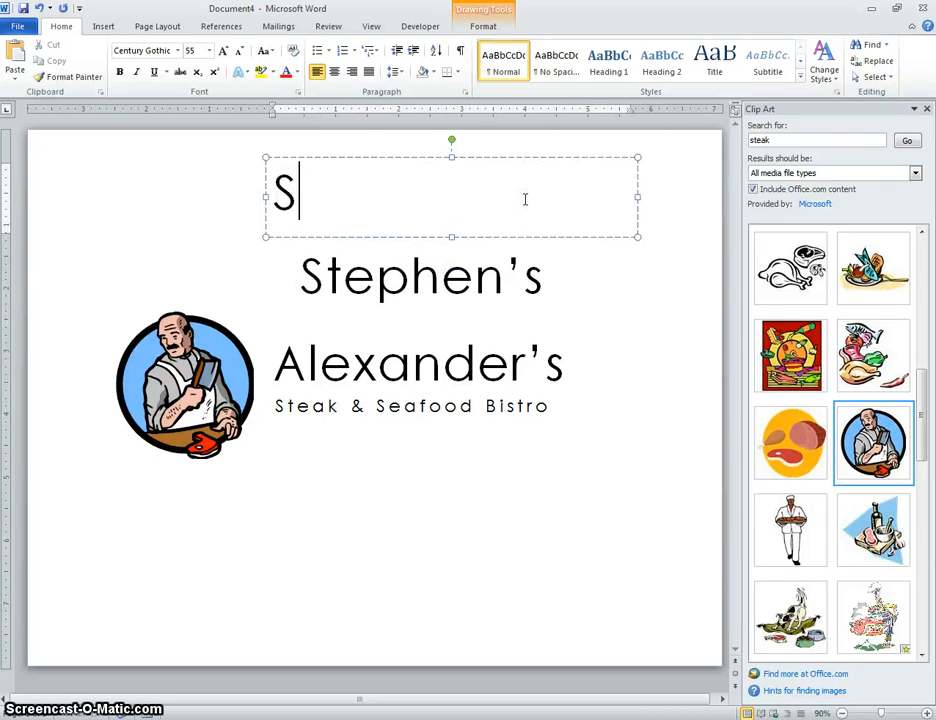
# Enlarge the single S in the upper text box to 100 pt
pyautogui.moveTo(313, 188); pyautogui.dragTo(240, 188)
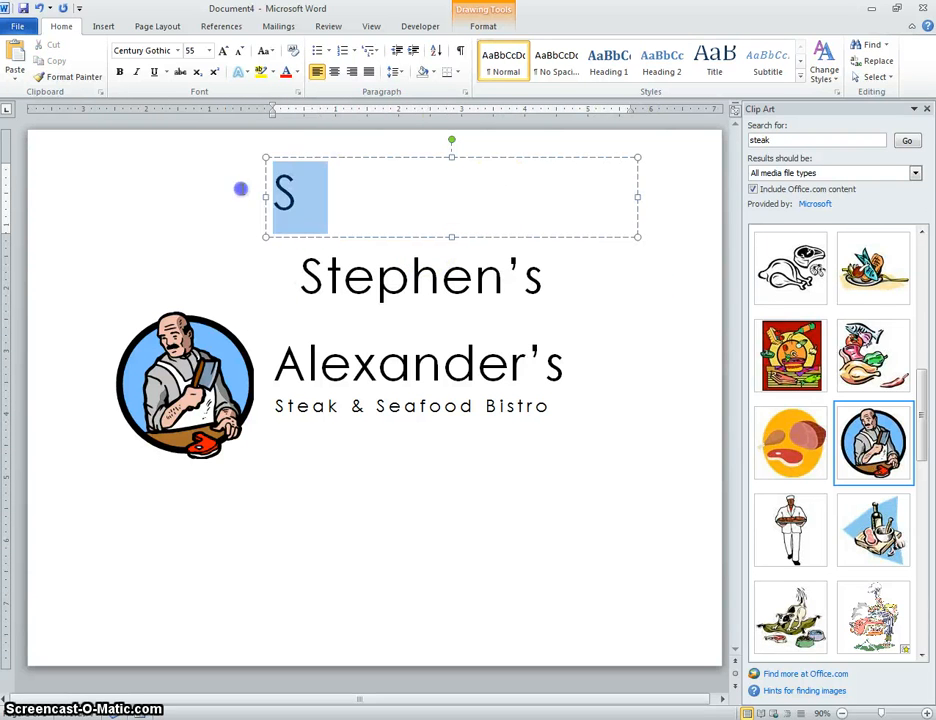
pyautogui.click(223, 50)
pyautogui.click(223, 50)
pyautogui.click(223, 50)
pyautogui.click(223, 50)
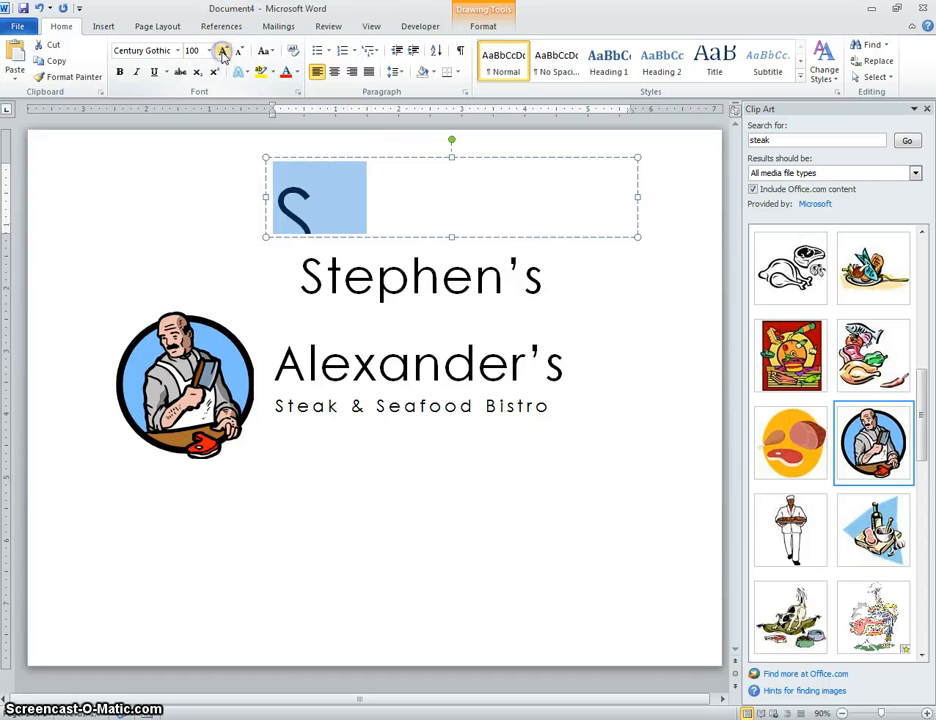
# Enlarge the single S to 110 pt and extend its text box downward so the whole letter fits
pyautogui.click(223, 50)
pyautogui.moveTo(453, 236); pyautogui.dragTo(455, 290)
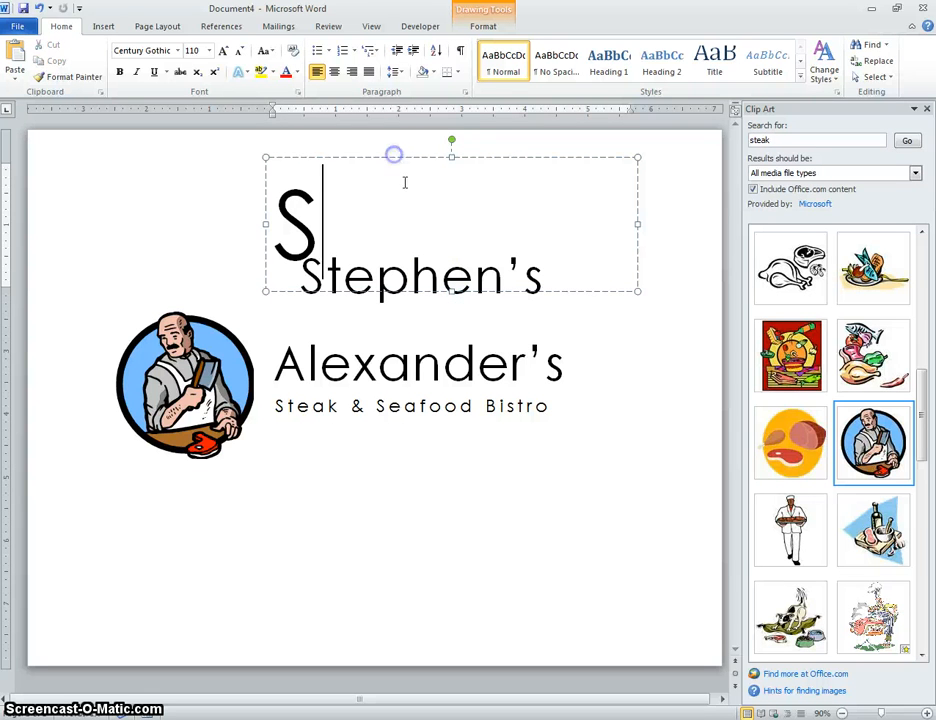
# Delete the initial S from the Stephen's text box and move the box directly beside the large S
pyautogui.click(441, 305)
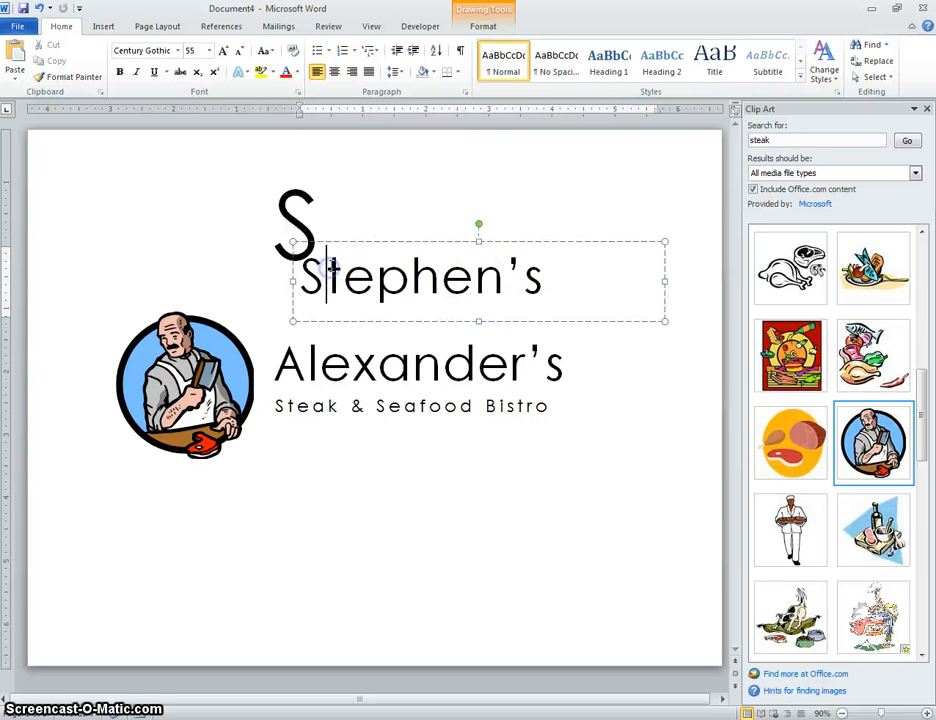
pyautogui.press('BackSpace')
pyautogui.moveTo(450, 242); pyautogui.dragTo(476, 183)
# Reduce the tephen's text to 48 pt and nudge its text box slightly upward
pyautogui.moveTo(541, 216); pyautogui.dragTo(322, 222)
pyautogui.click(240, 51)
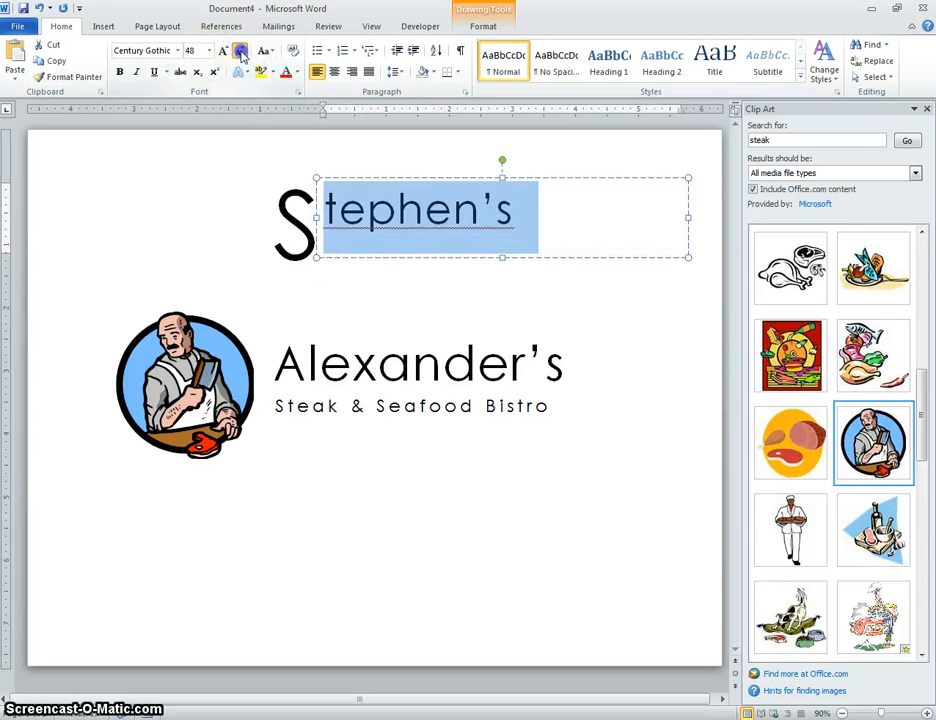
pyautogui.click(240, 51)
pyautogui.click(223, 51)
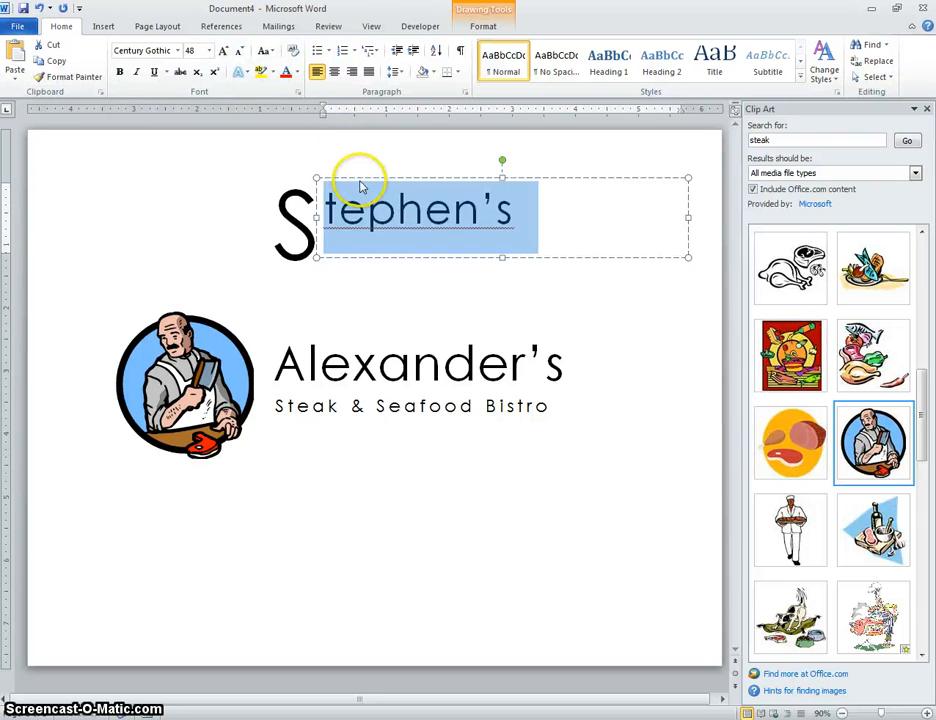
pyautogui.moveTo(359, 180)
pyautogui.mouseDown()
pyautogui.moveTo(351, 172)
pyautogui.moveTo(357, 177)
pyautogui.mouseUp()
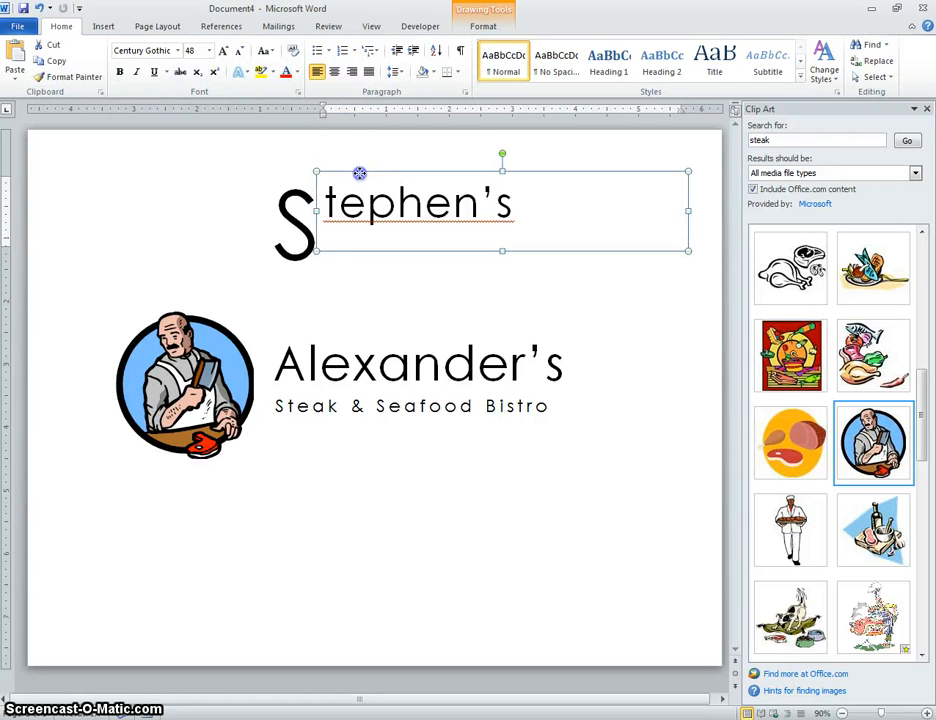
# Enlarge the single S to 130 pt and shift its text box slightly up and left, clear of the tephen's text
pyautogui.click(299, 228)
pyautogui.moveTo(319, 229); pyautogui.dragTo(285, 229)
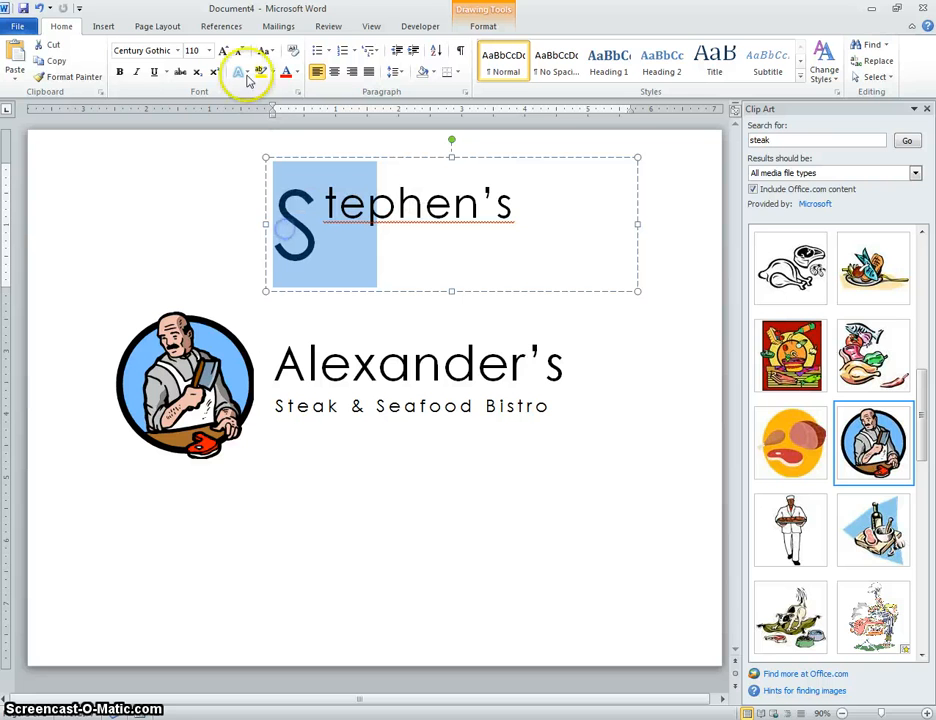
pyautogui.click(224, 51)
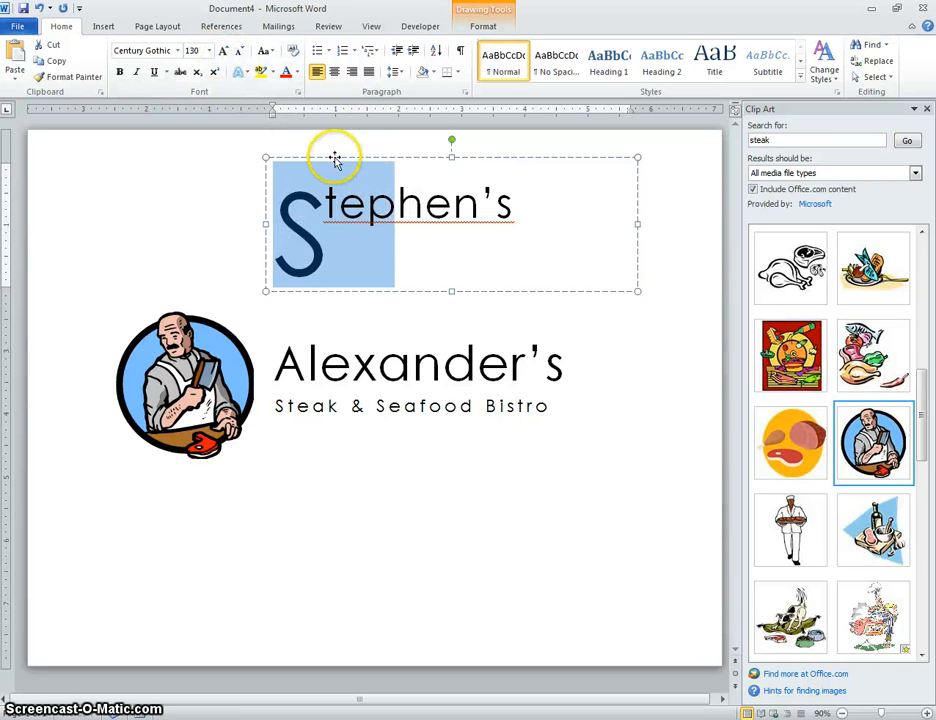
pyautogui.moveTo(334, 160); pyautogui.dragTo(327, 145)
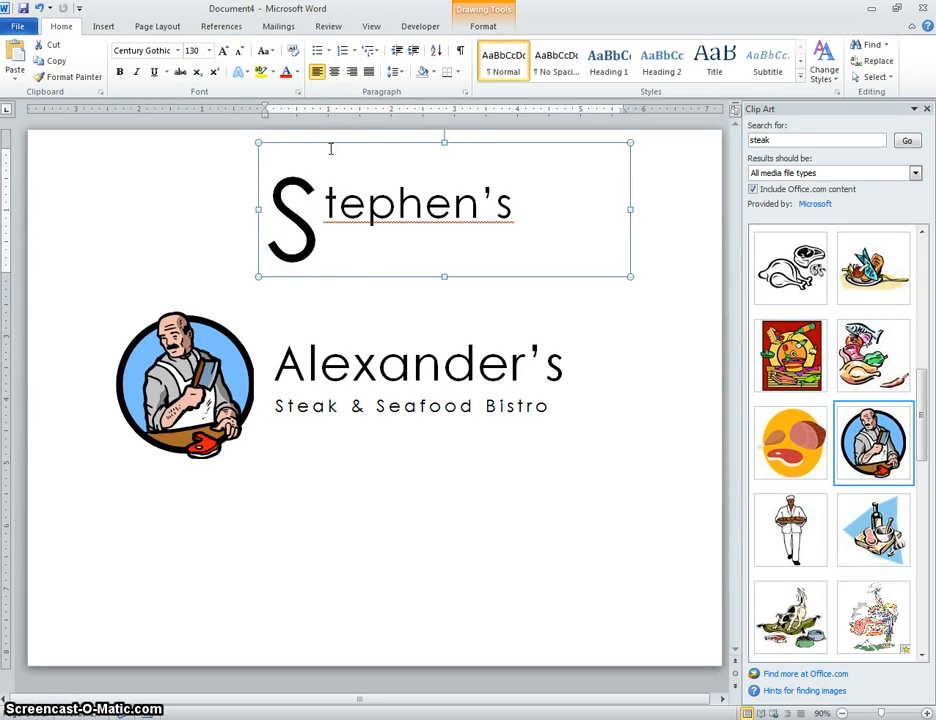
# Duplicate the tephen's text box and place the copy directly beneath the original
pyautogui.click(357, 254)
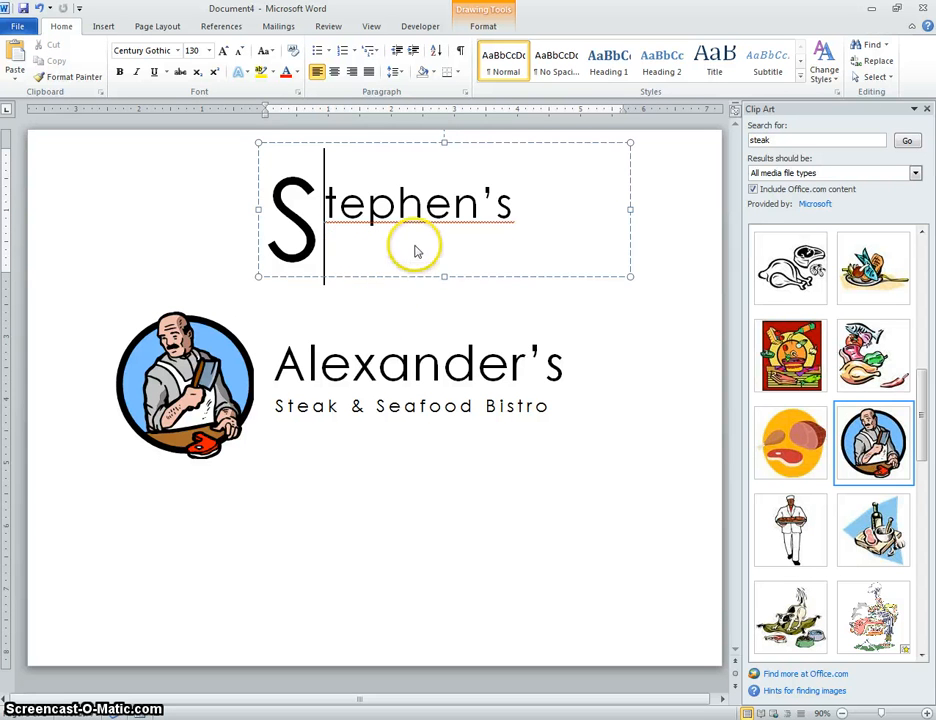
pyautogui.click(439, 226)
pyautogui.rightClick(443, 252)
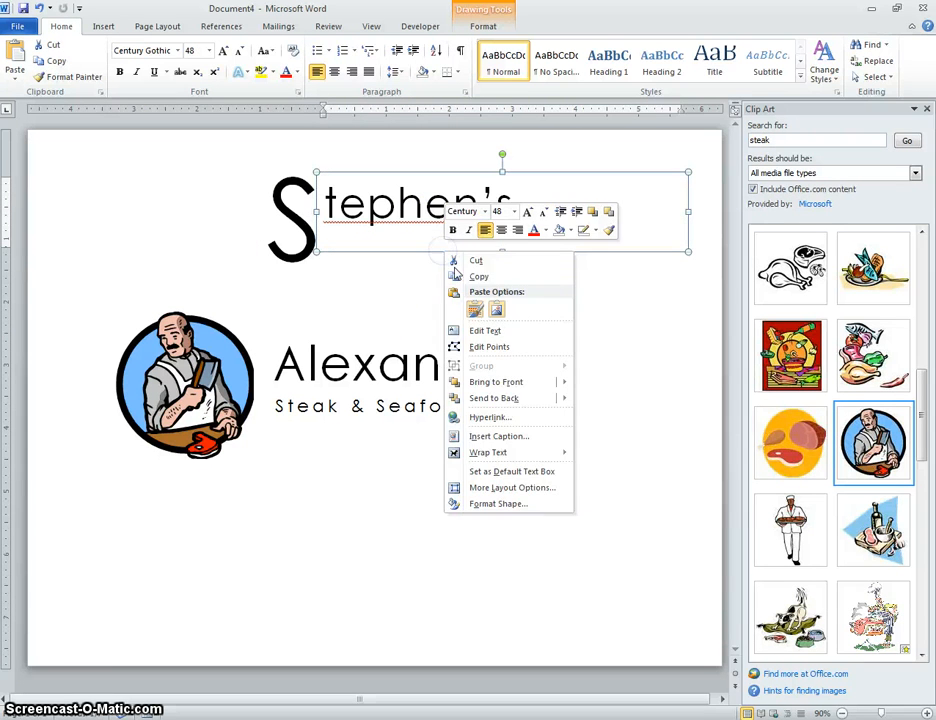
pyautogui.click(474, 275)
pyautogui.rightClick(451, 297)
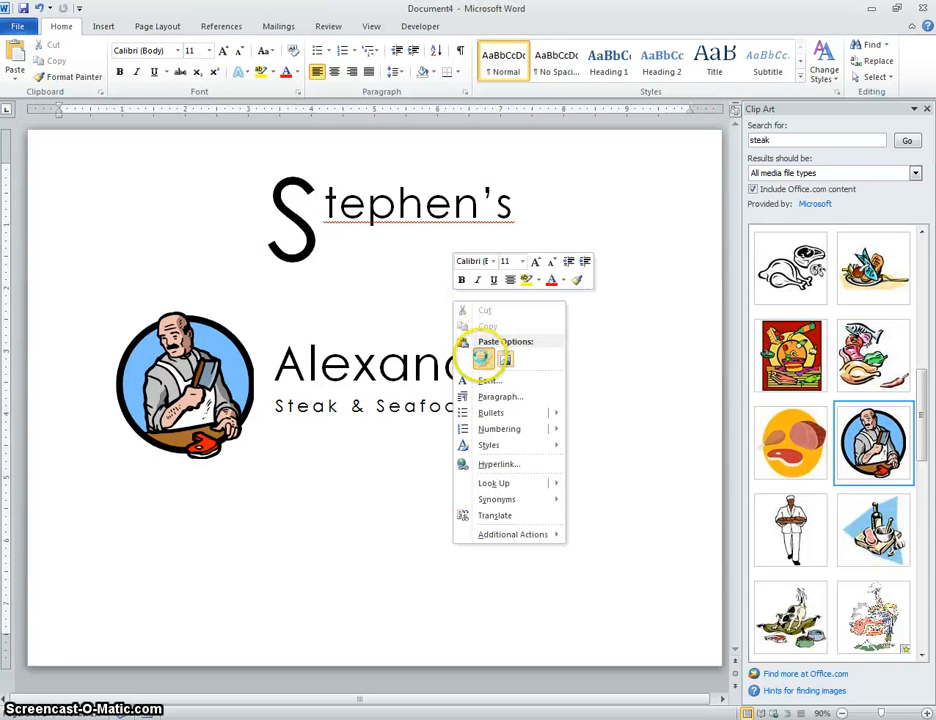
pyautogui.click(482, 357)
pyautogui.moveTo(435, 261); pyautogui.dragTo(435, 318)
# Replace the text in the copied box with teak House, using a lowercase t
pyautogui.click(522, 274)
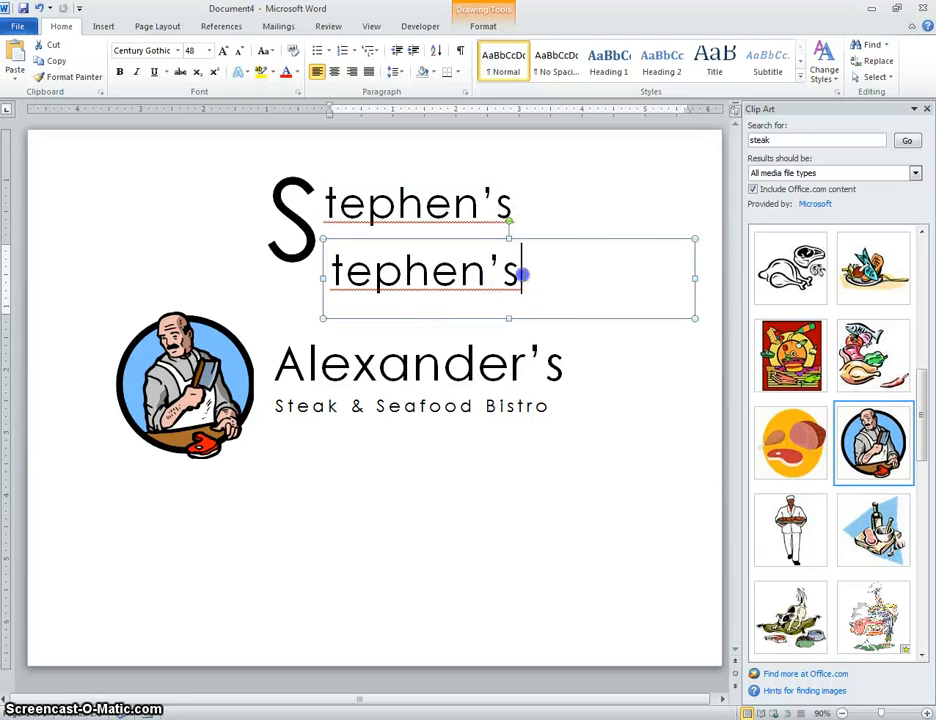
pyautogui.moveTo(522, 274); pyautogui.dragTo(337, 266)
pyautogui.write('teak')
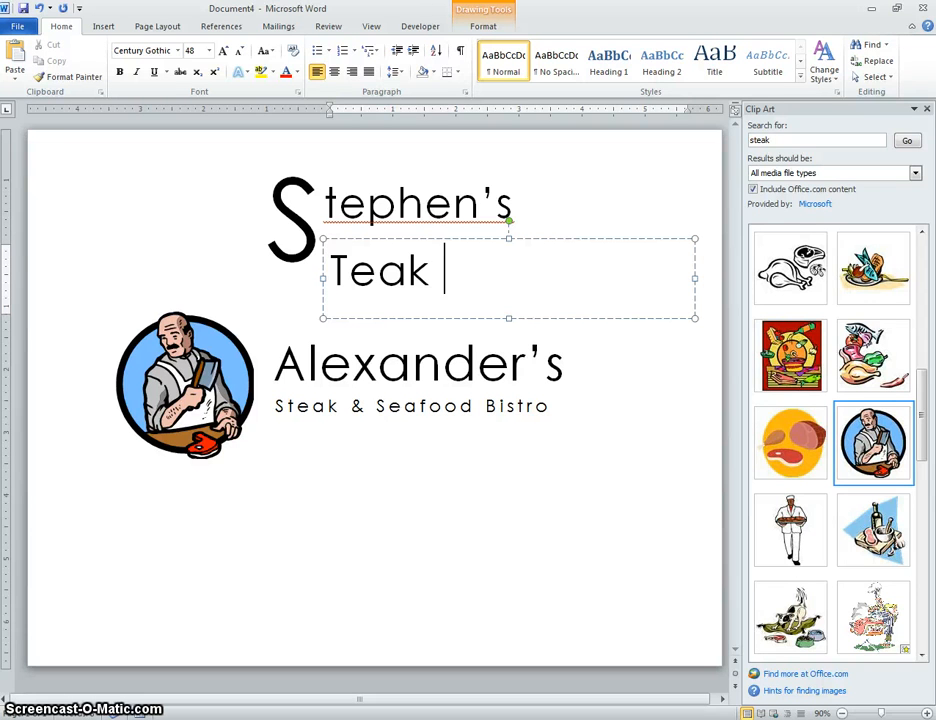
pyautogui.click(342, 272)
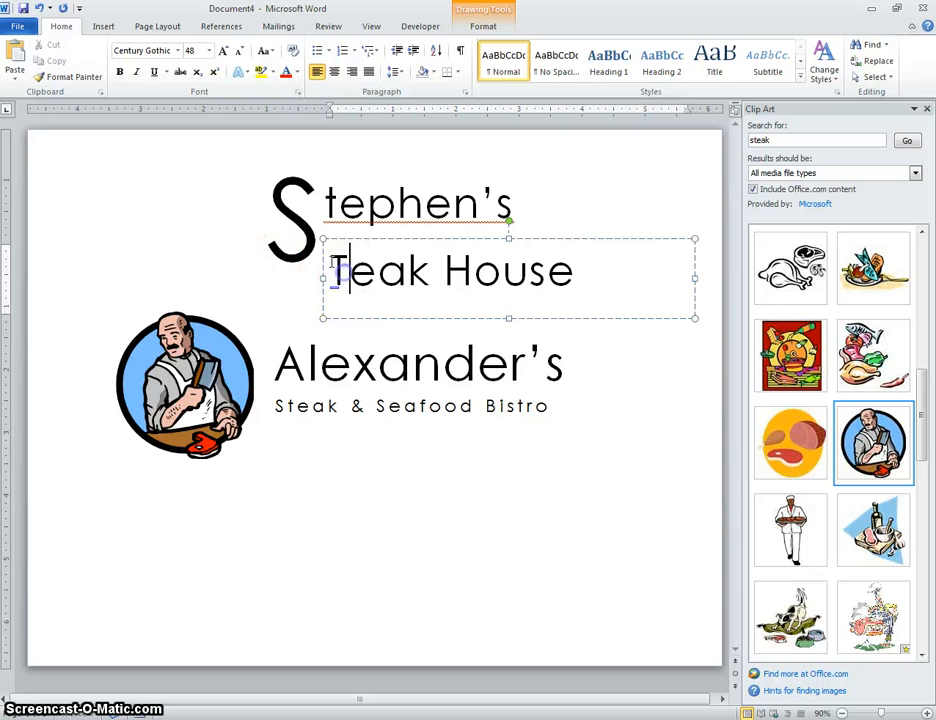
pyautogui.press('BackSpace')
pyautogui.write('t')
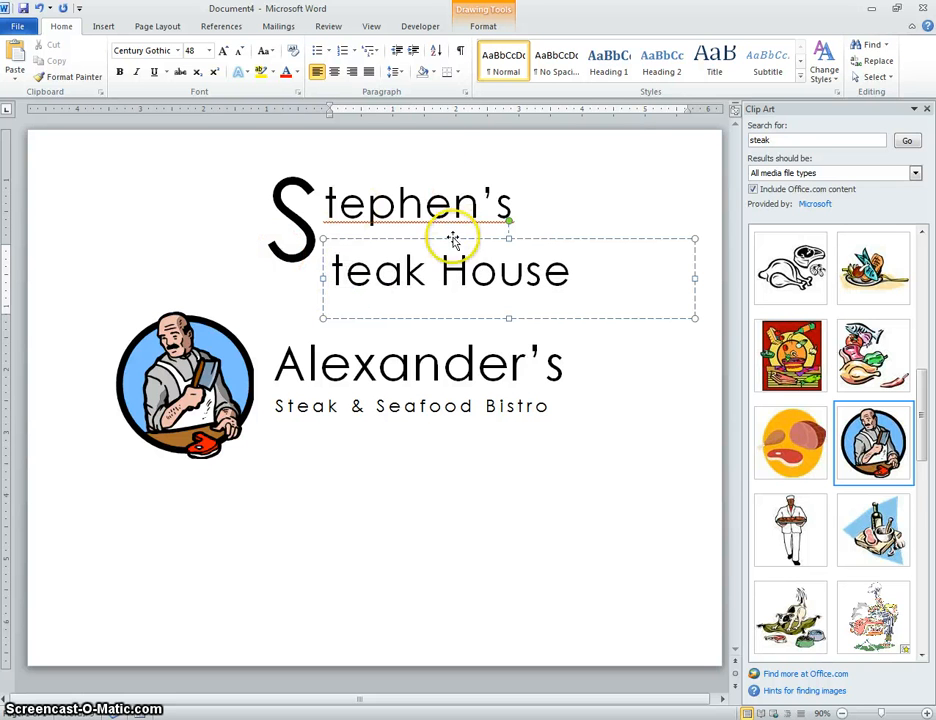
# Align the teak House box under tephen's beside the large S and reduce its text to 28 pt
pyautogui.moveTo(455, 236); pyautogui.dragTo(441, 226)
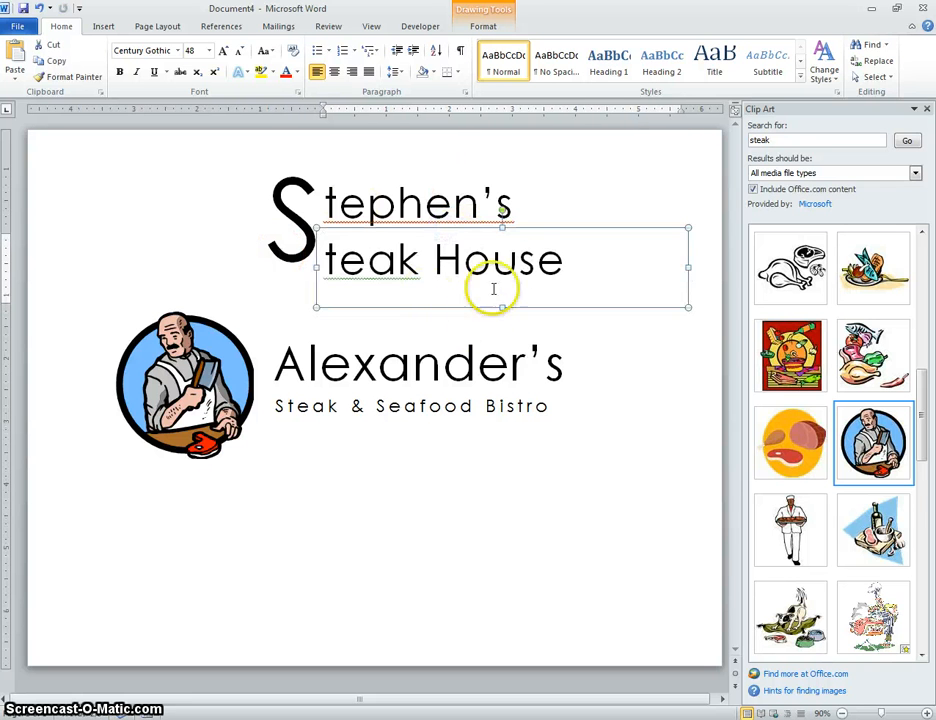
pyautogui.moveTo(566, 262); pyautogui.dragTo(359, 255)
pyautogui.click(238, 50)
pyautogui.click(238, 50)
pyautogui.click(238, 50)
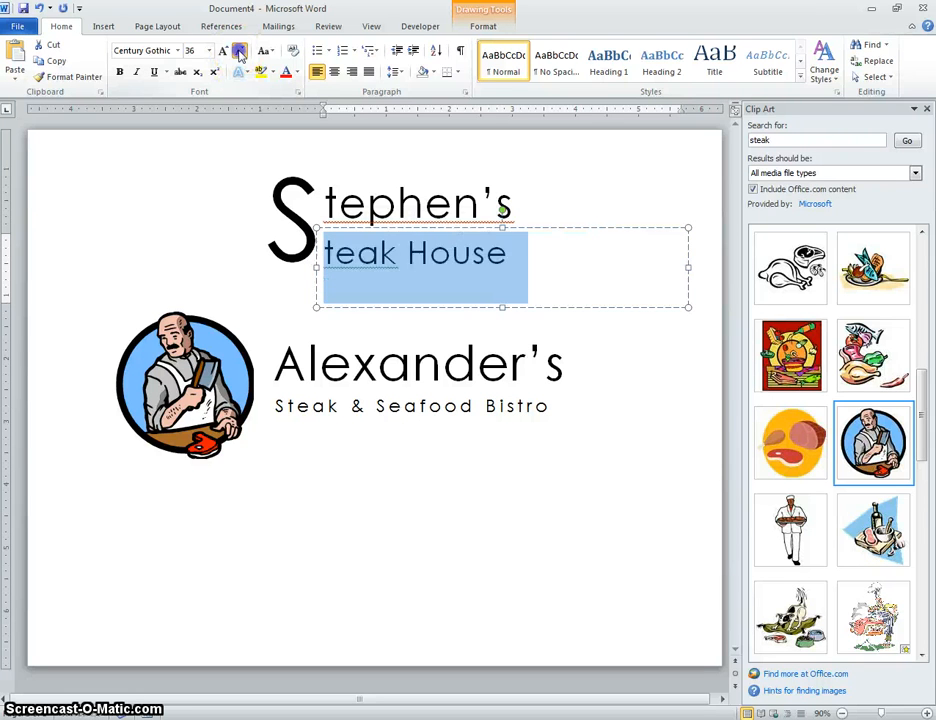
pyautogui.click(238, 50)
pyautogui.click(238, 50)
pyautogui.click(558, 192)
pyautogui.click(581, 336)
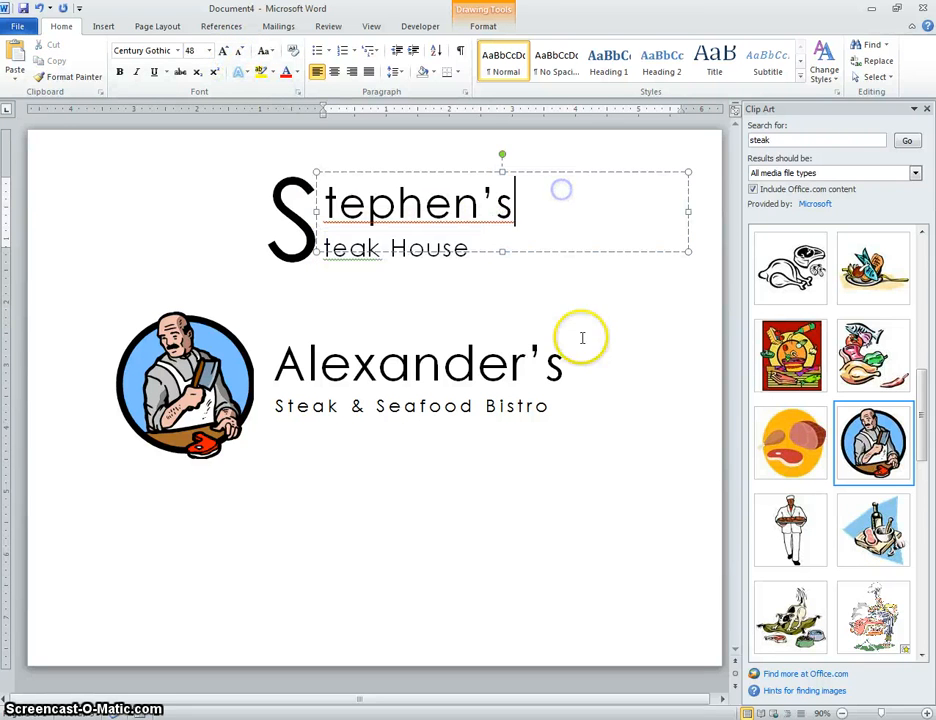
pyautogui.click(535, 271)
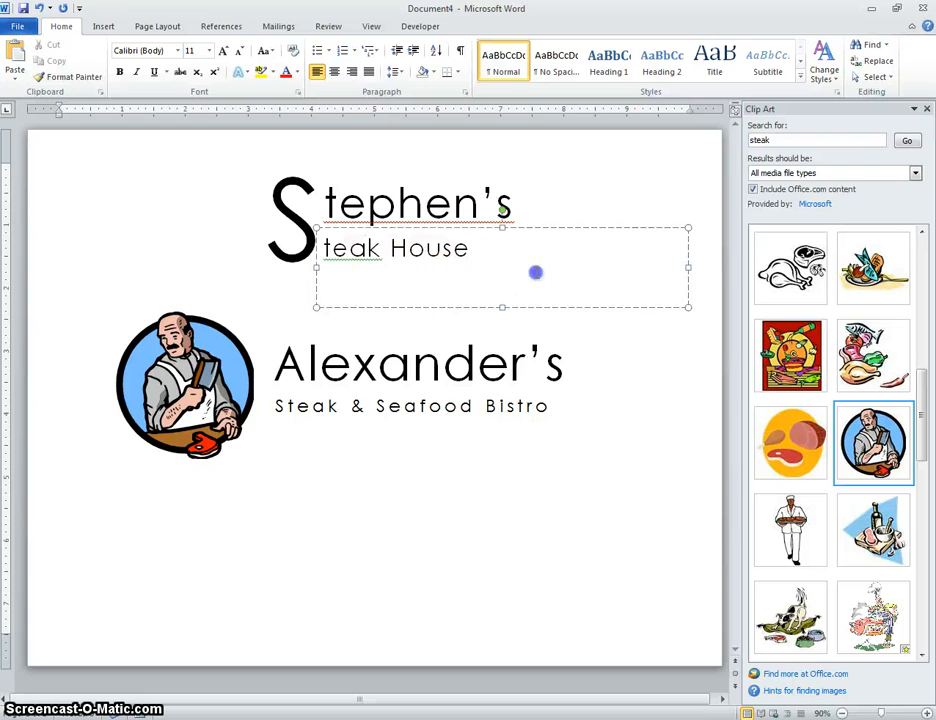
pyautogui.click(543, 295)
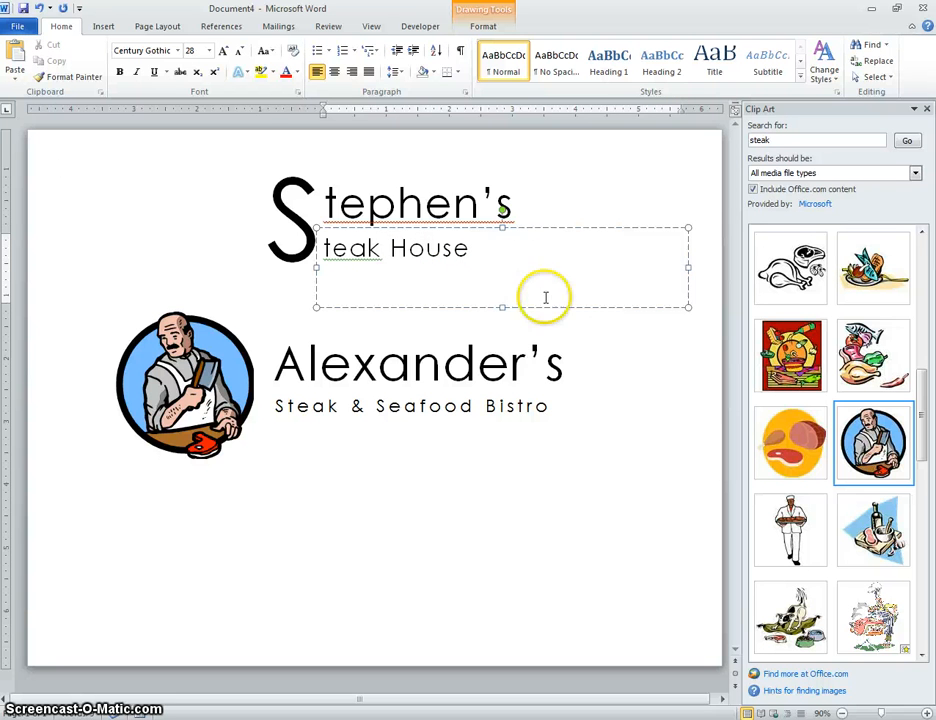
pyautogui.click(618, 340)
pyautogui.click(298, 215)
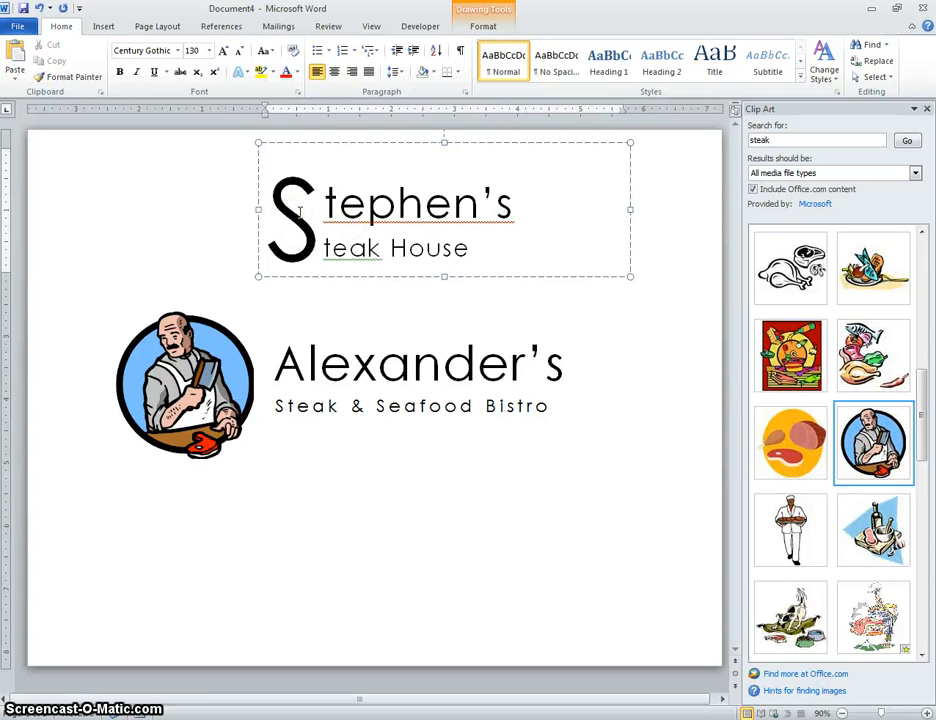
pyautogui.click(582, 428)
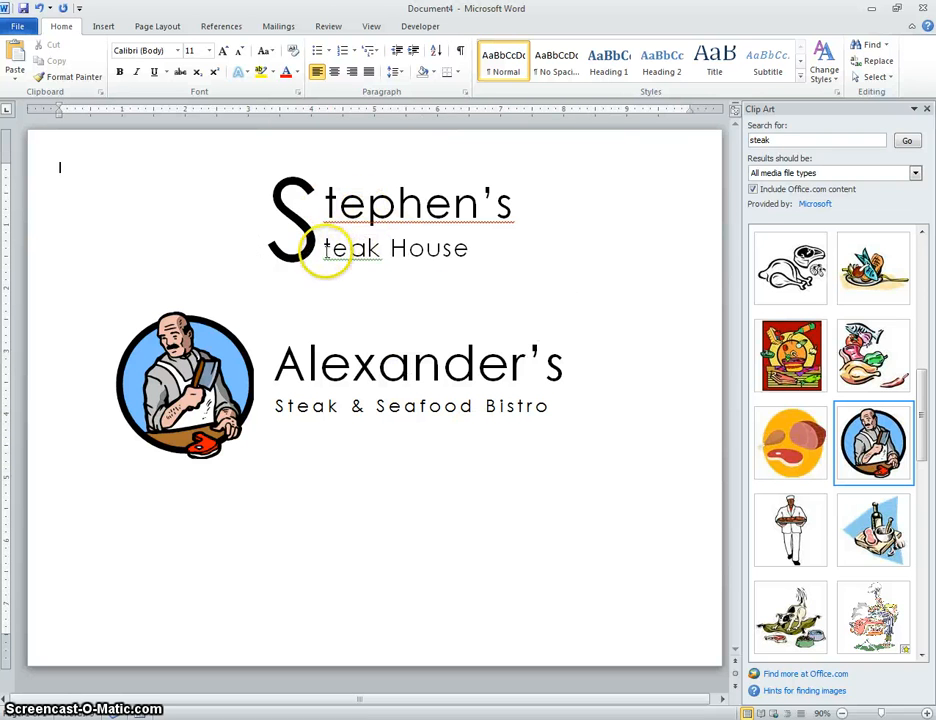
# Try adding a lowercase s in front of teak House, and remove it again
pyautogui.click(324, 250)
pyautogui.write('s')
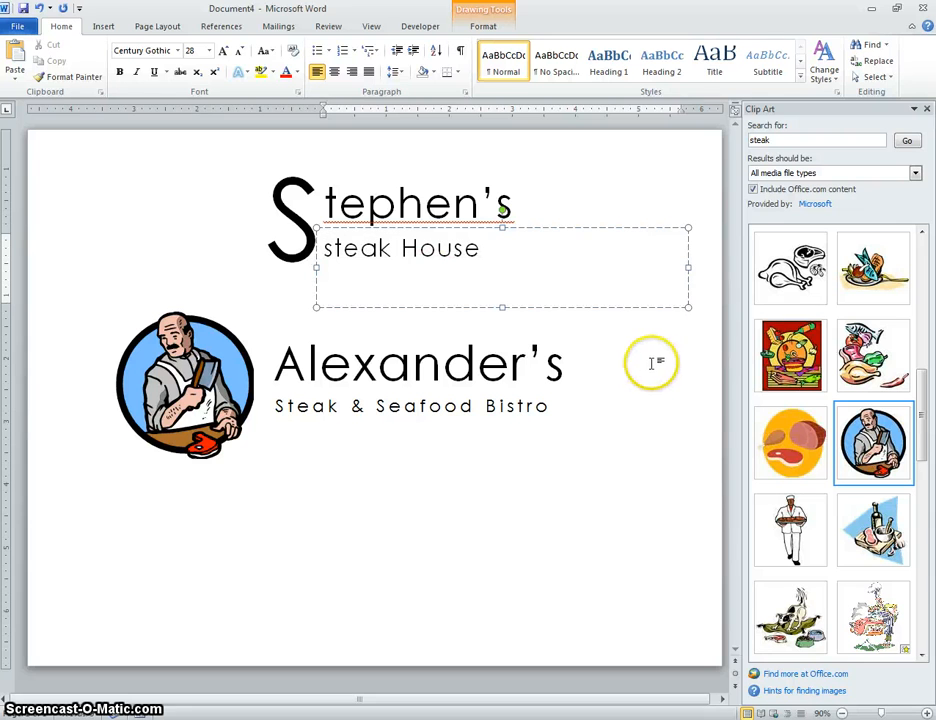
pyautogui.press('BackSpace')
pyautogui.click(645, 372)
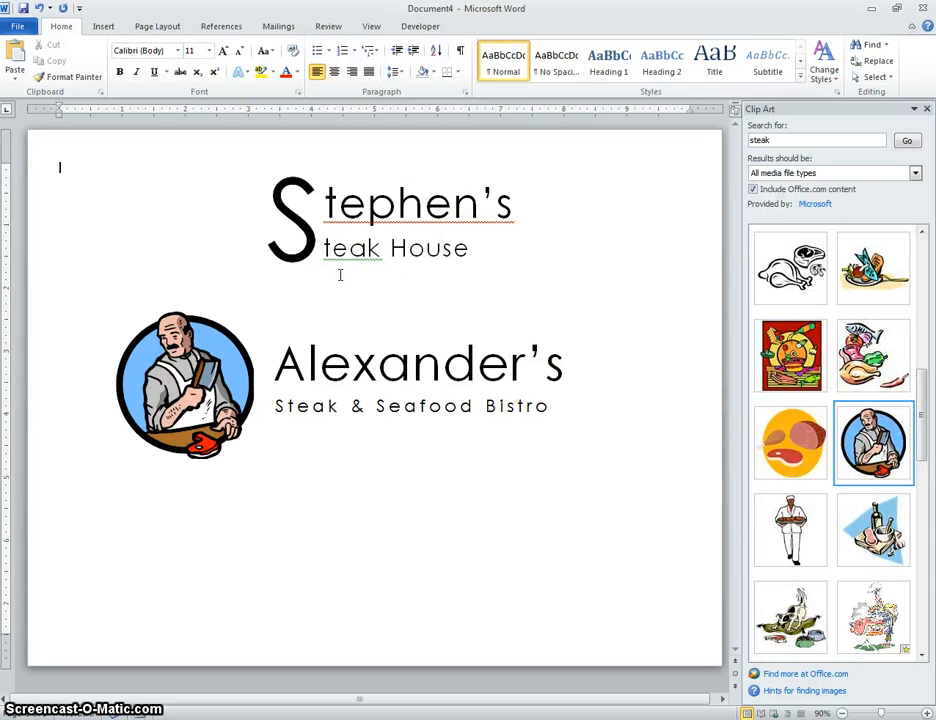
# Browse the list of installed fonts for alternative logo typefaces without applying one
pyautogui.click(179, 51)
pyautogui.scroll(-15, 209, 359)
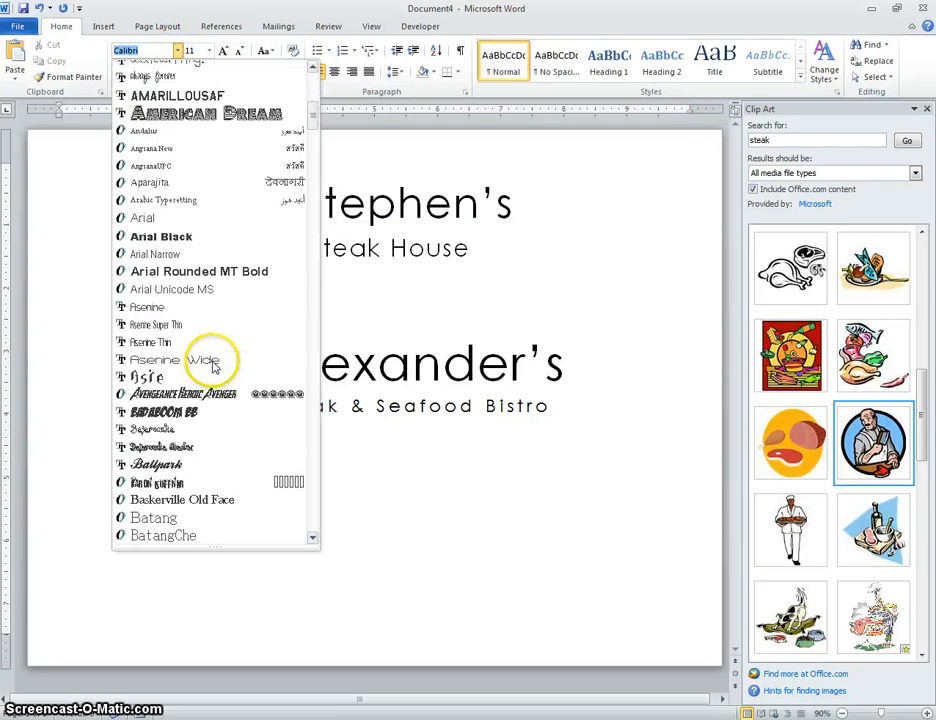
pyautogui.scroll(-4, 212, 367)
pyautogui.scroll(20, 220, 367)
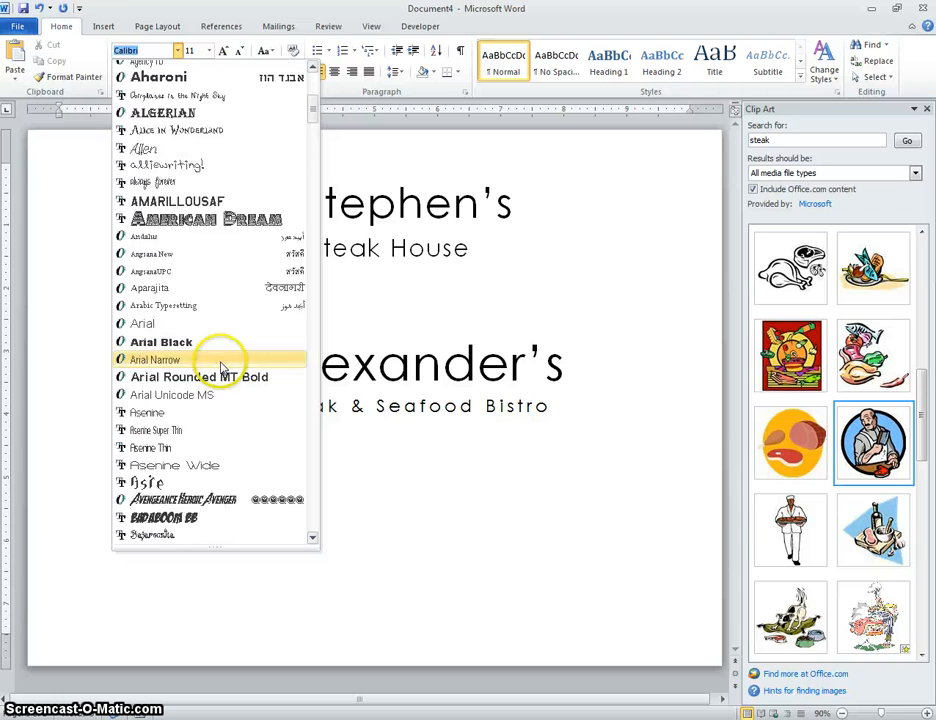
pyautogui.scroll(-20, 222, 367)
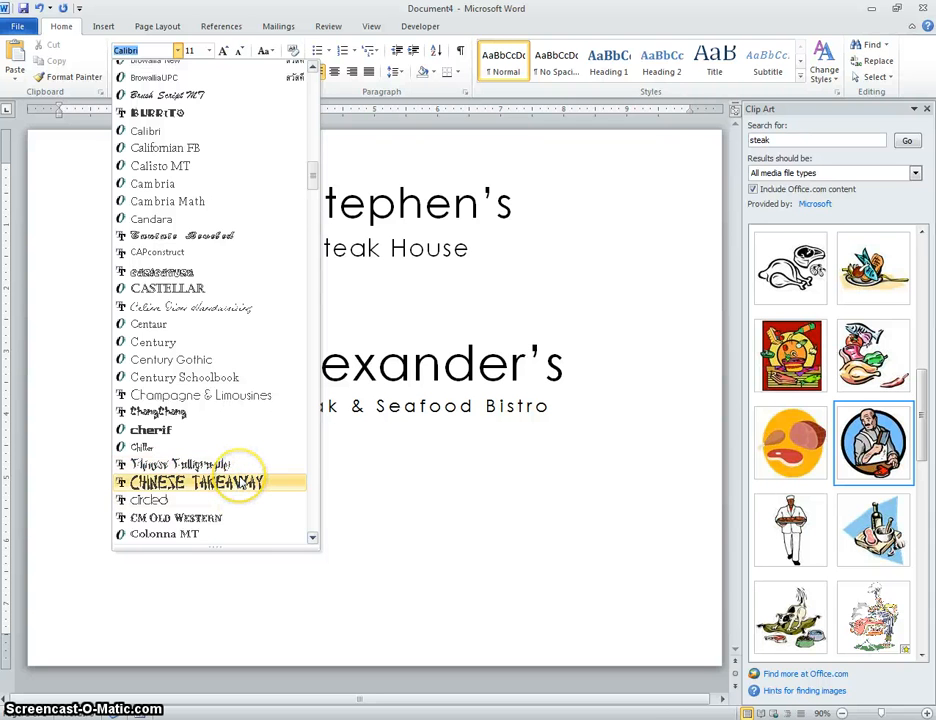
pyautogui.scroll(-4, 245, 482)
pyautogui.scroll(-8, 245, 482)
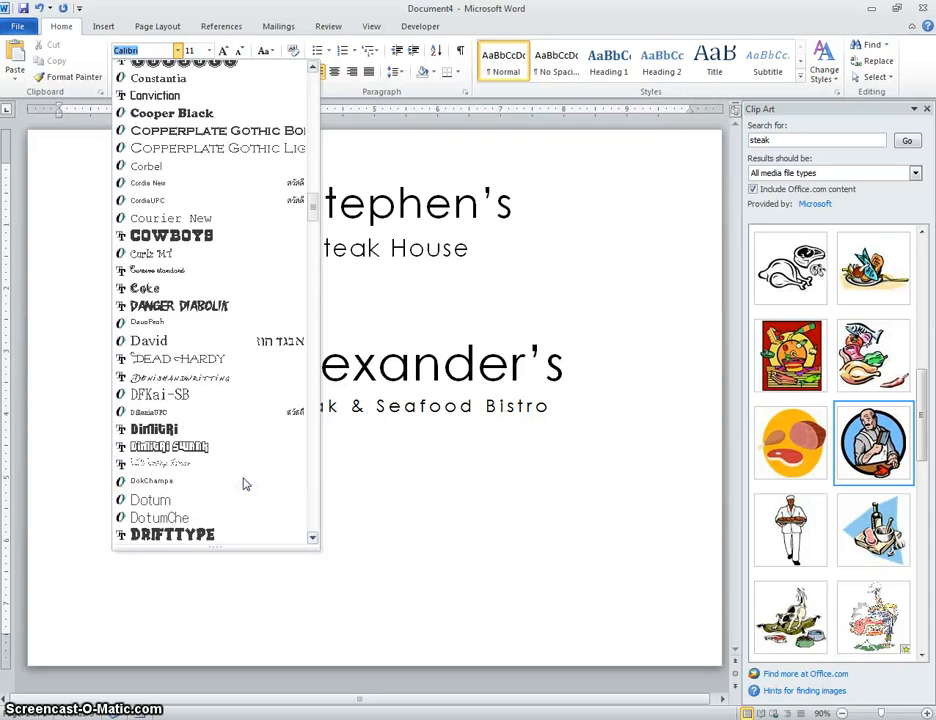
pyautogui.scroll(7, 245, 482)
pyautogui.scroll(20, 245, 482)
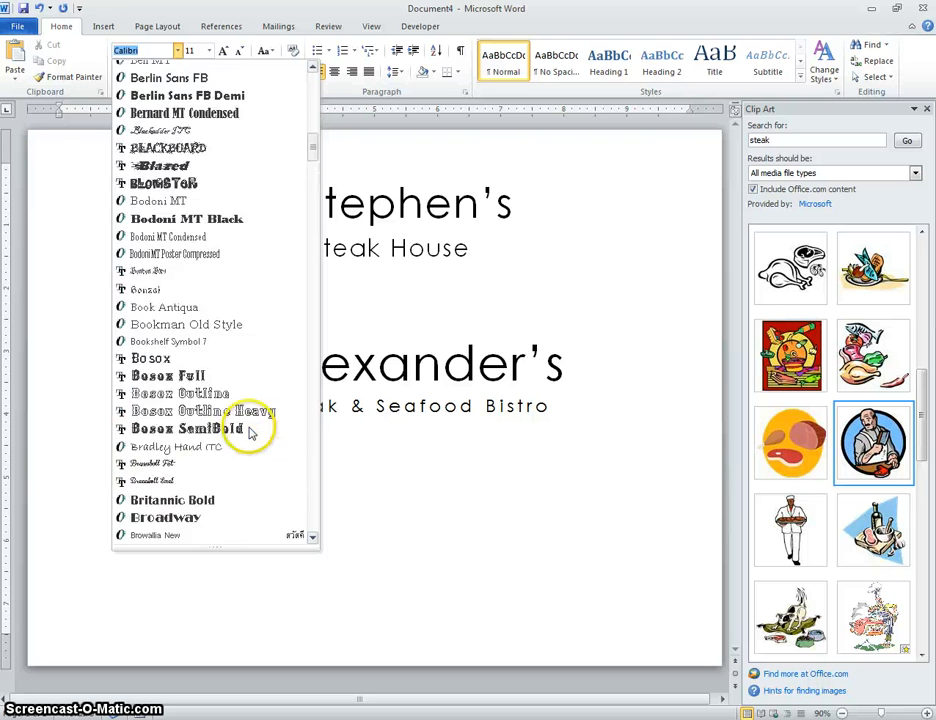
pyautogui.scroll(7, 255, 432)
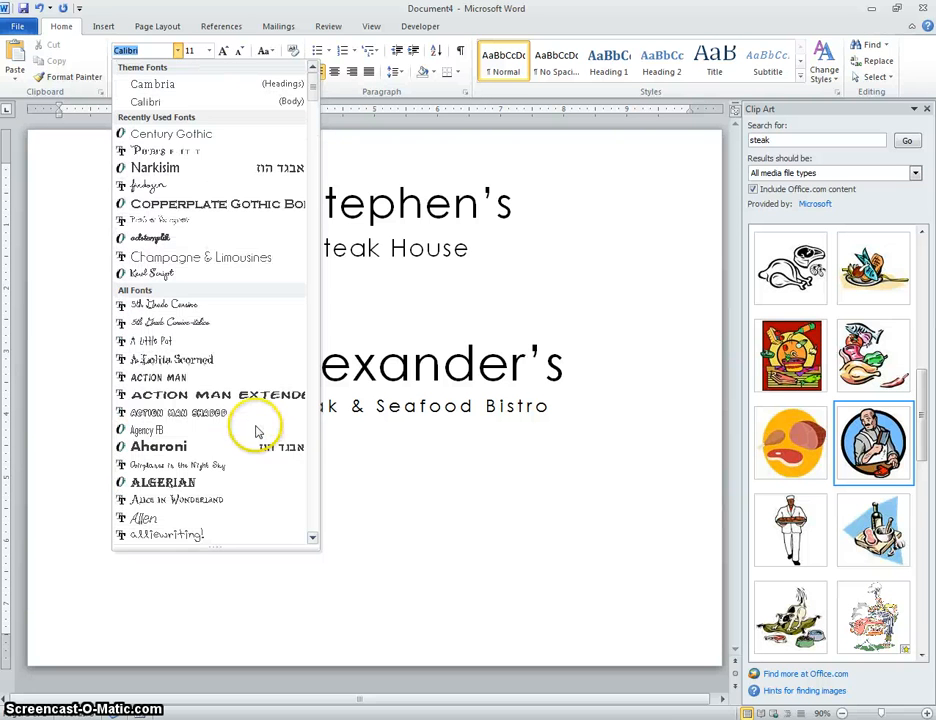
pyautogui.click(459, 495)
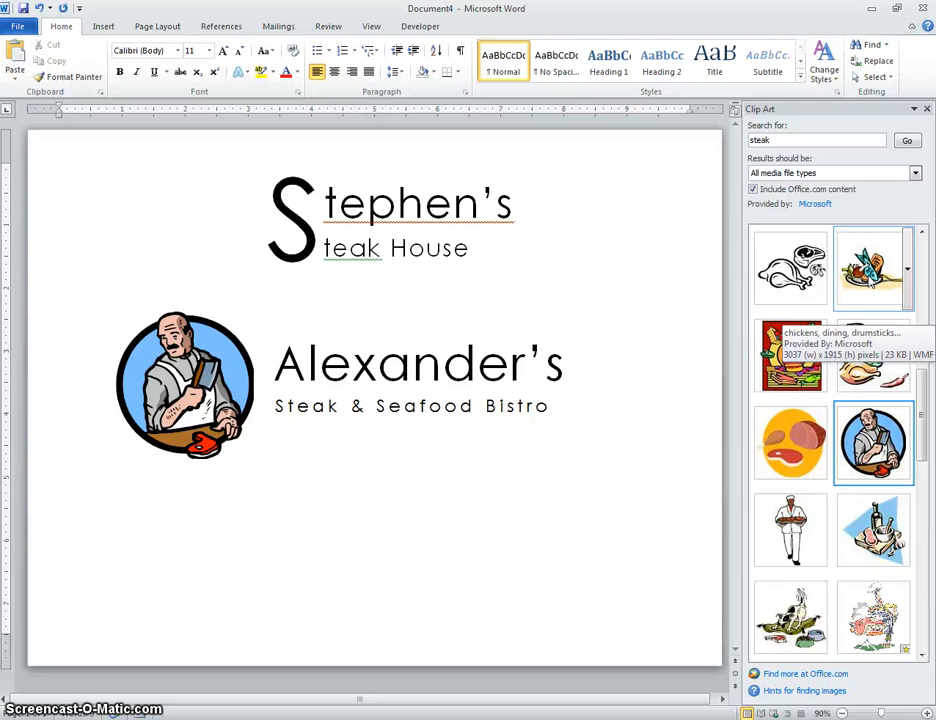
pyautogui.click(178, 51)
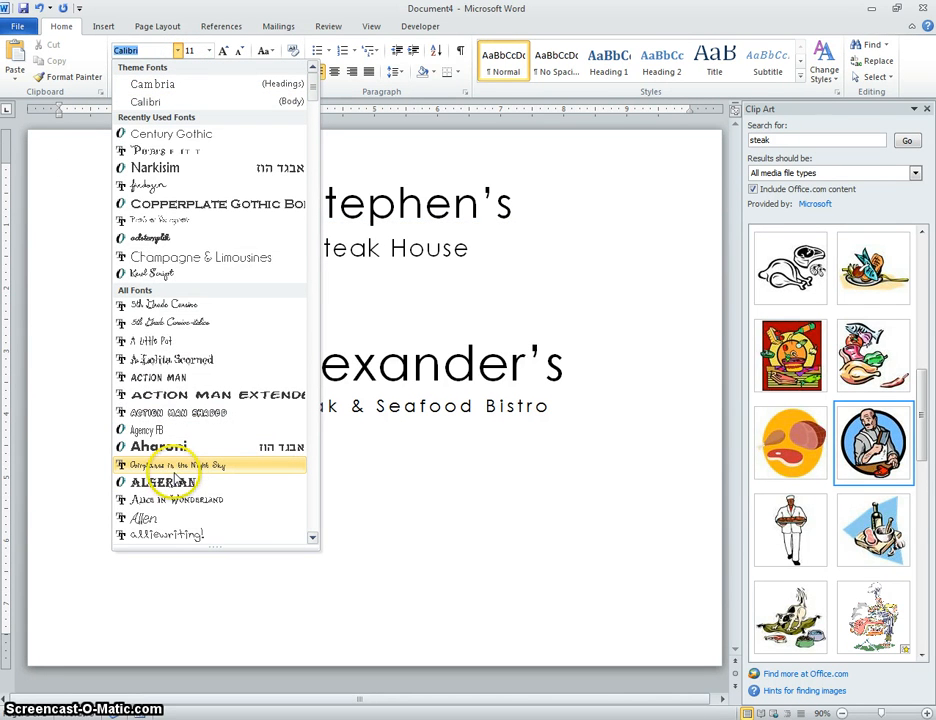
pyautogui.click(566, 278)
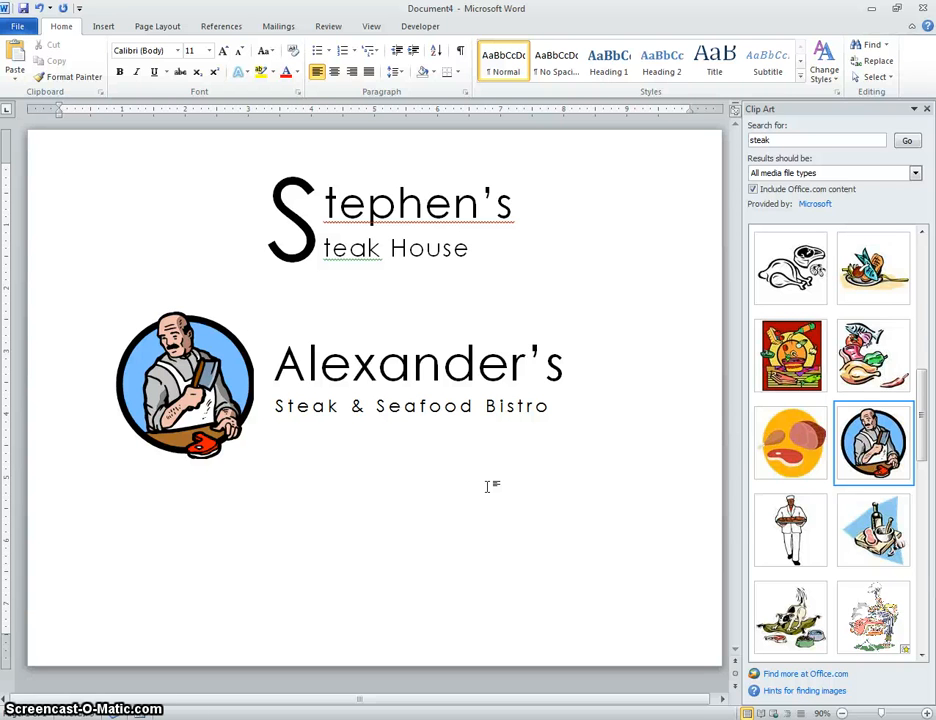
pyautogui.click(499, 662)
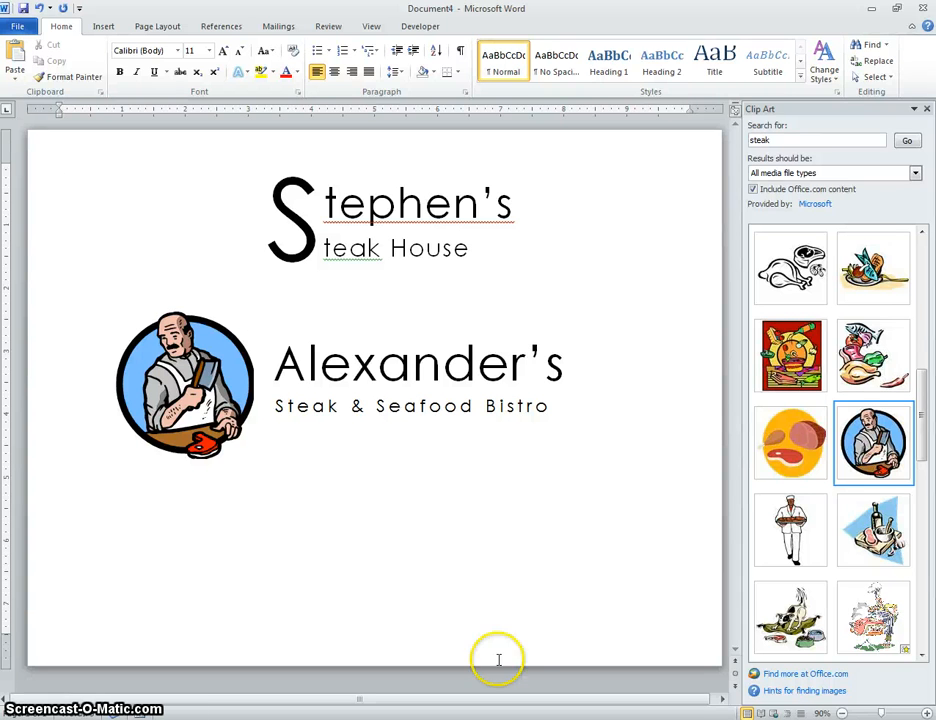